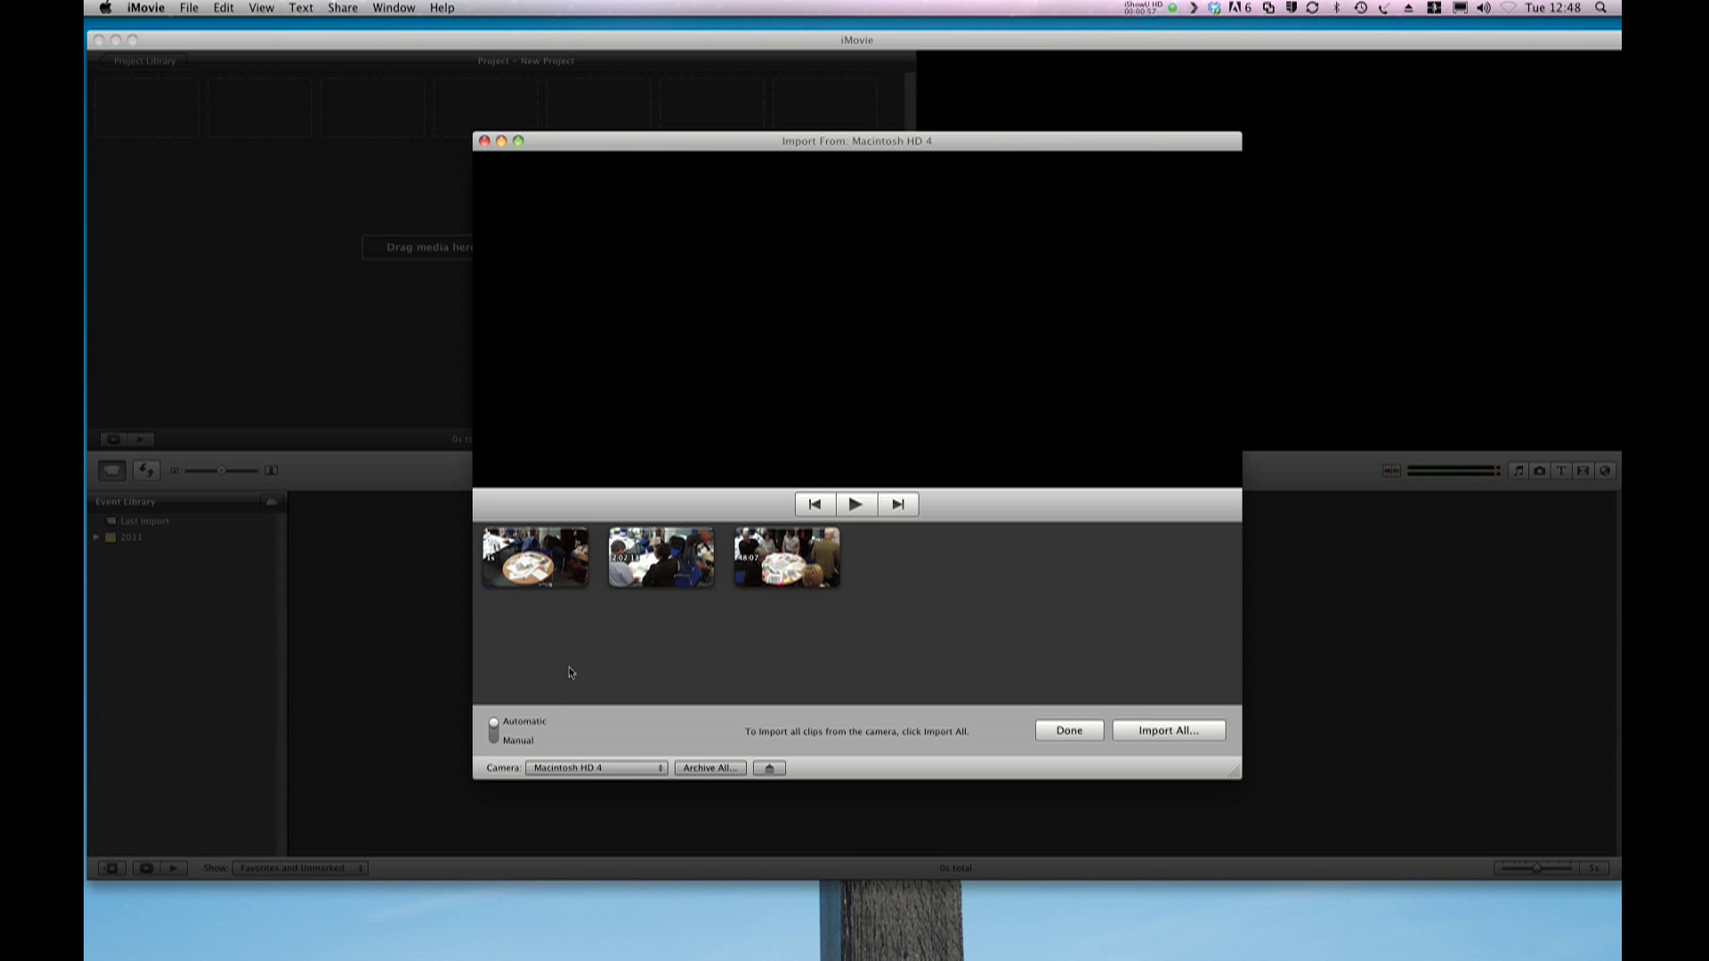
Close the import window without importing and open a new Finder window.
left_click(484, 141)
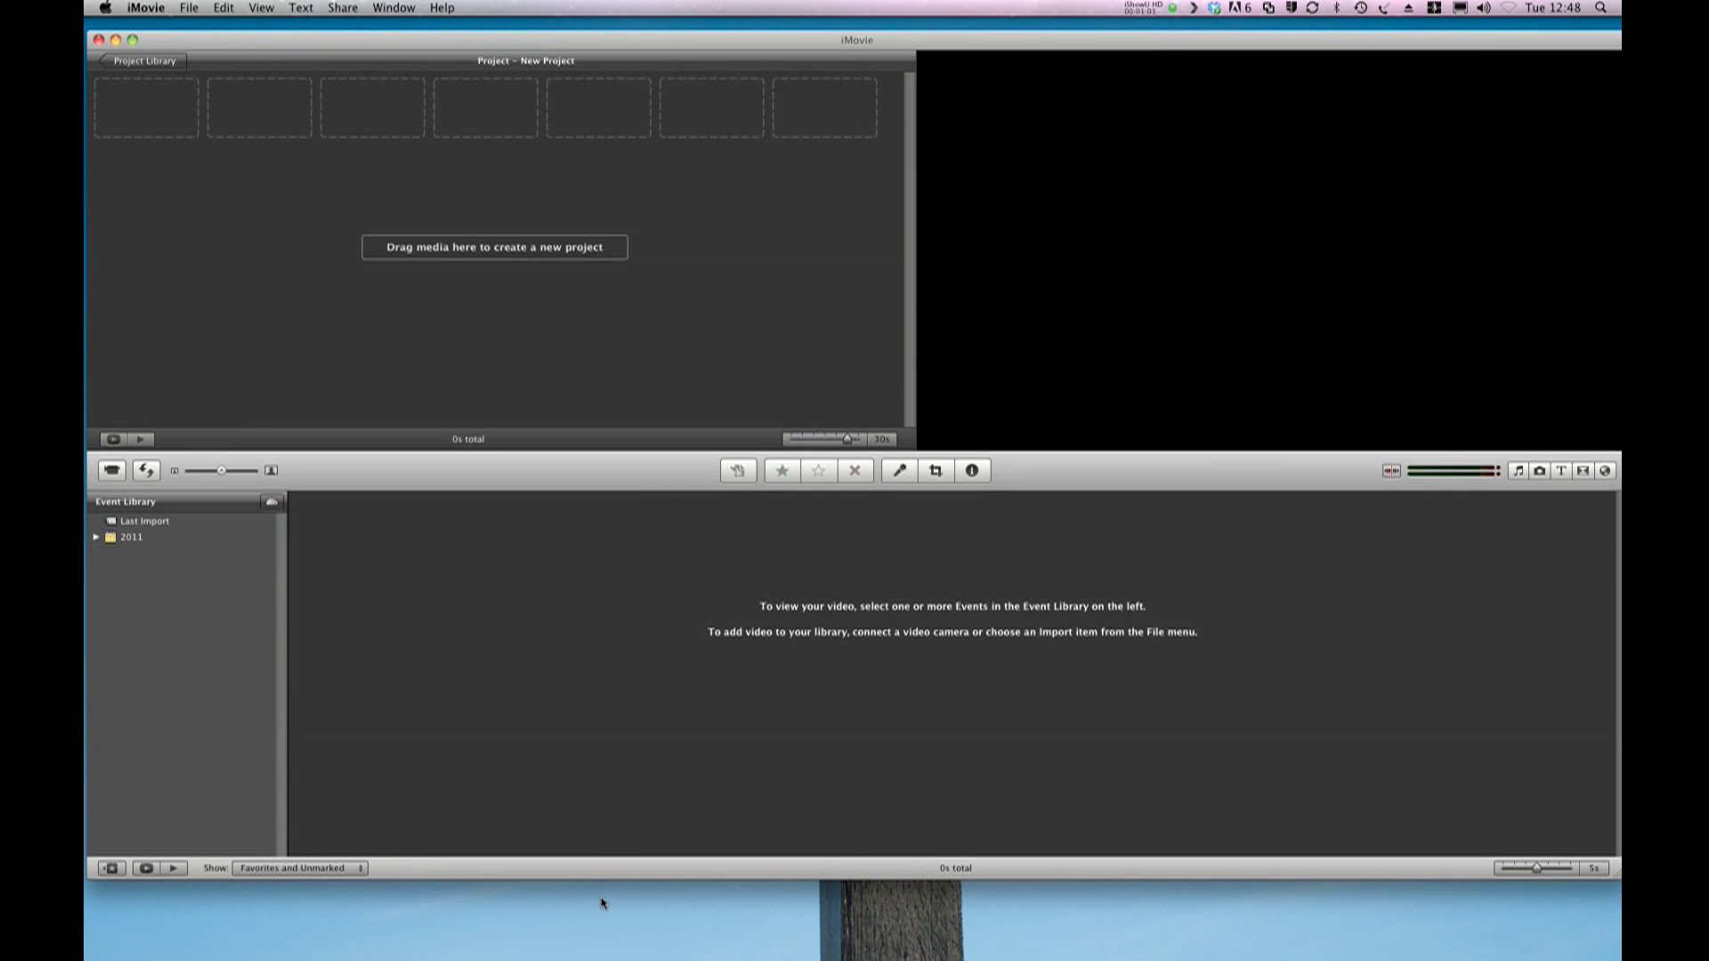
mouse_move(557, 958)
right_click(441, 926)
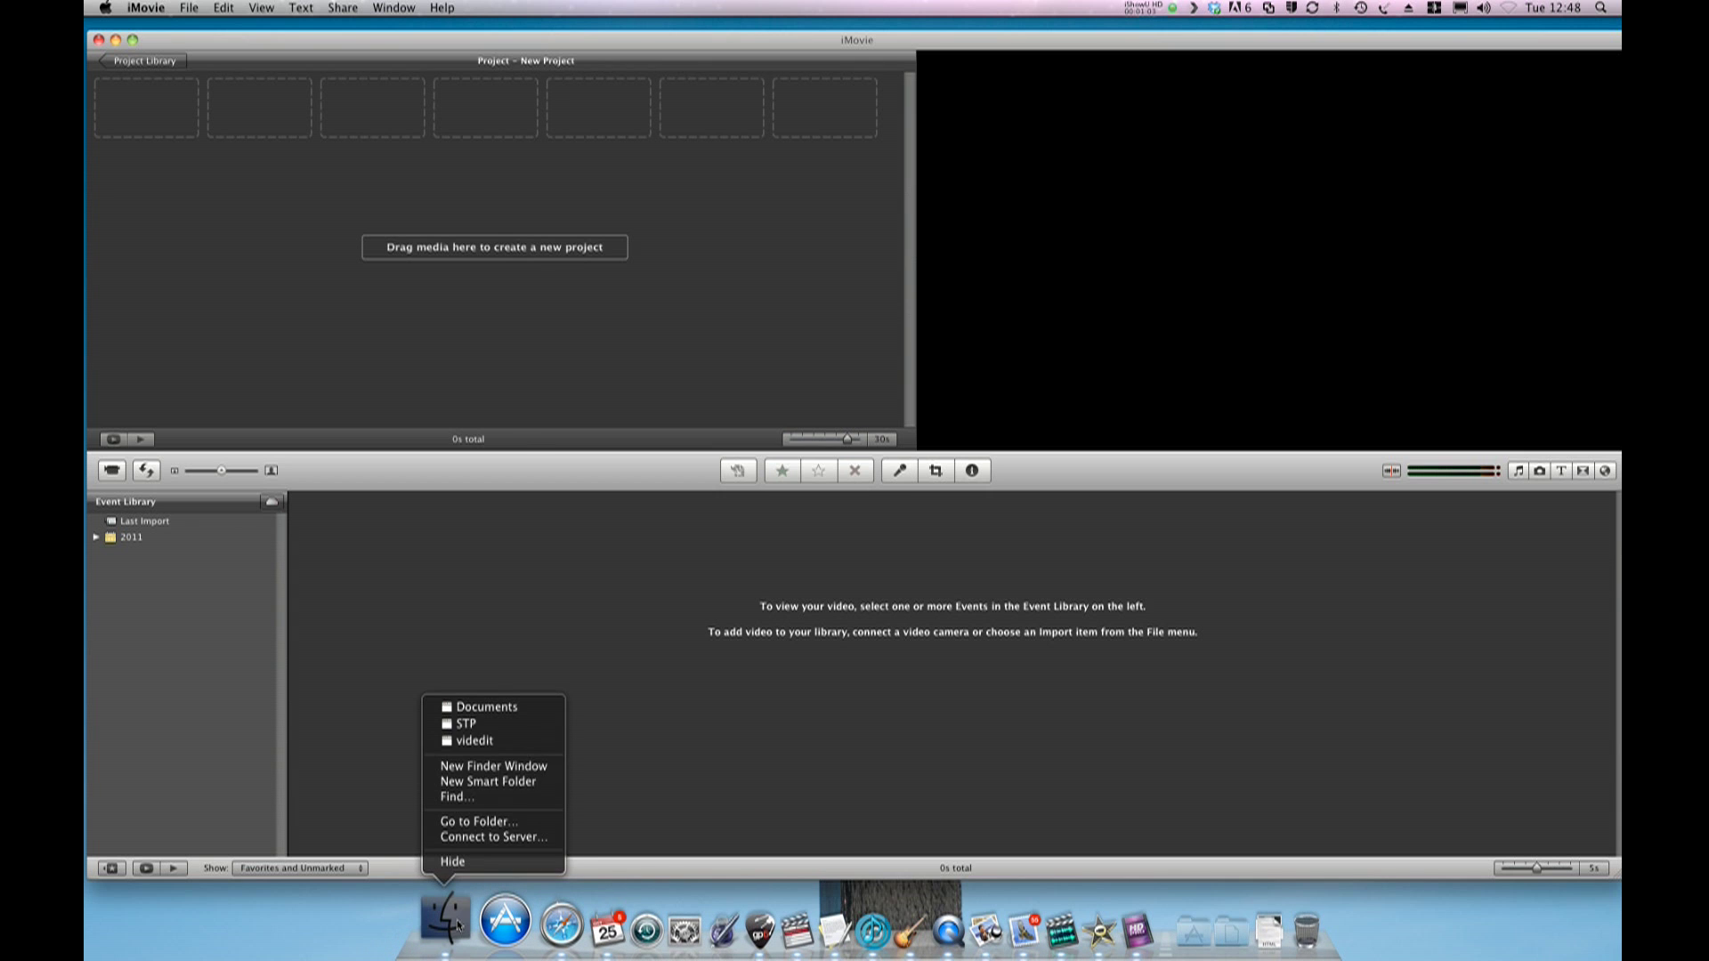
left_click(461, 768)
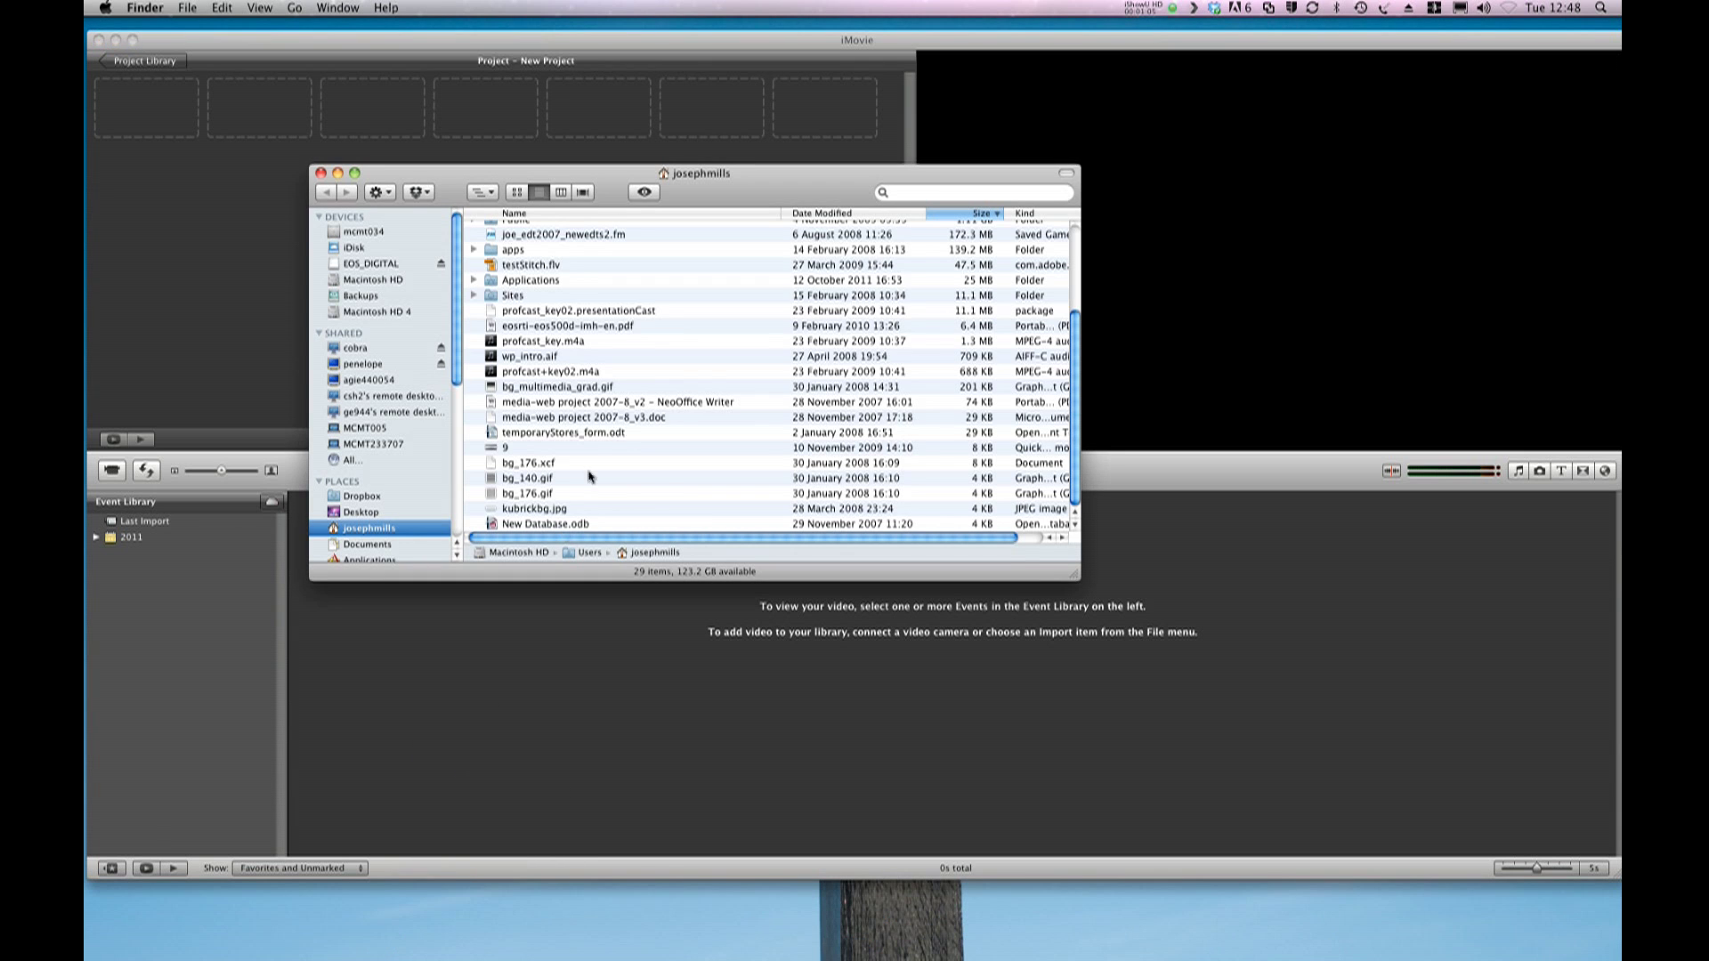
Browse EOS_DIGITAL's DCIM/100EOS7D folder and select MVI_0395.MOV and MVI_0395.THM.
left_click(371, 269)
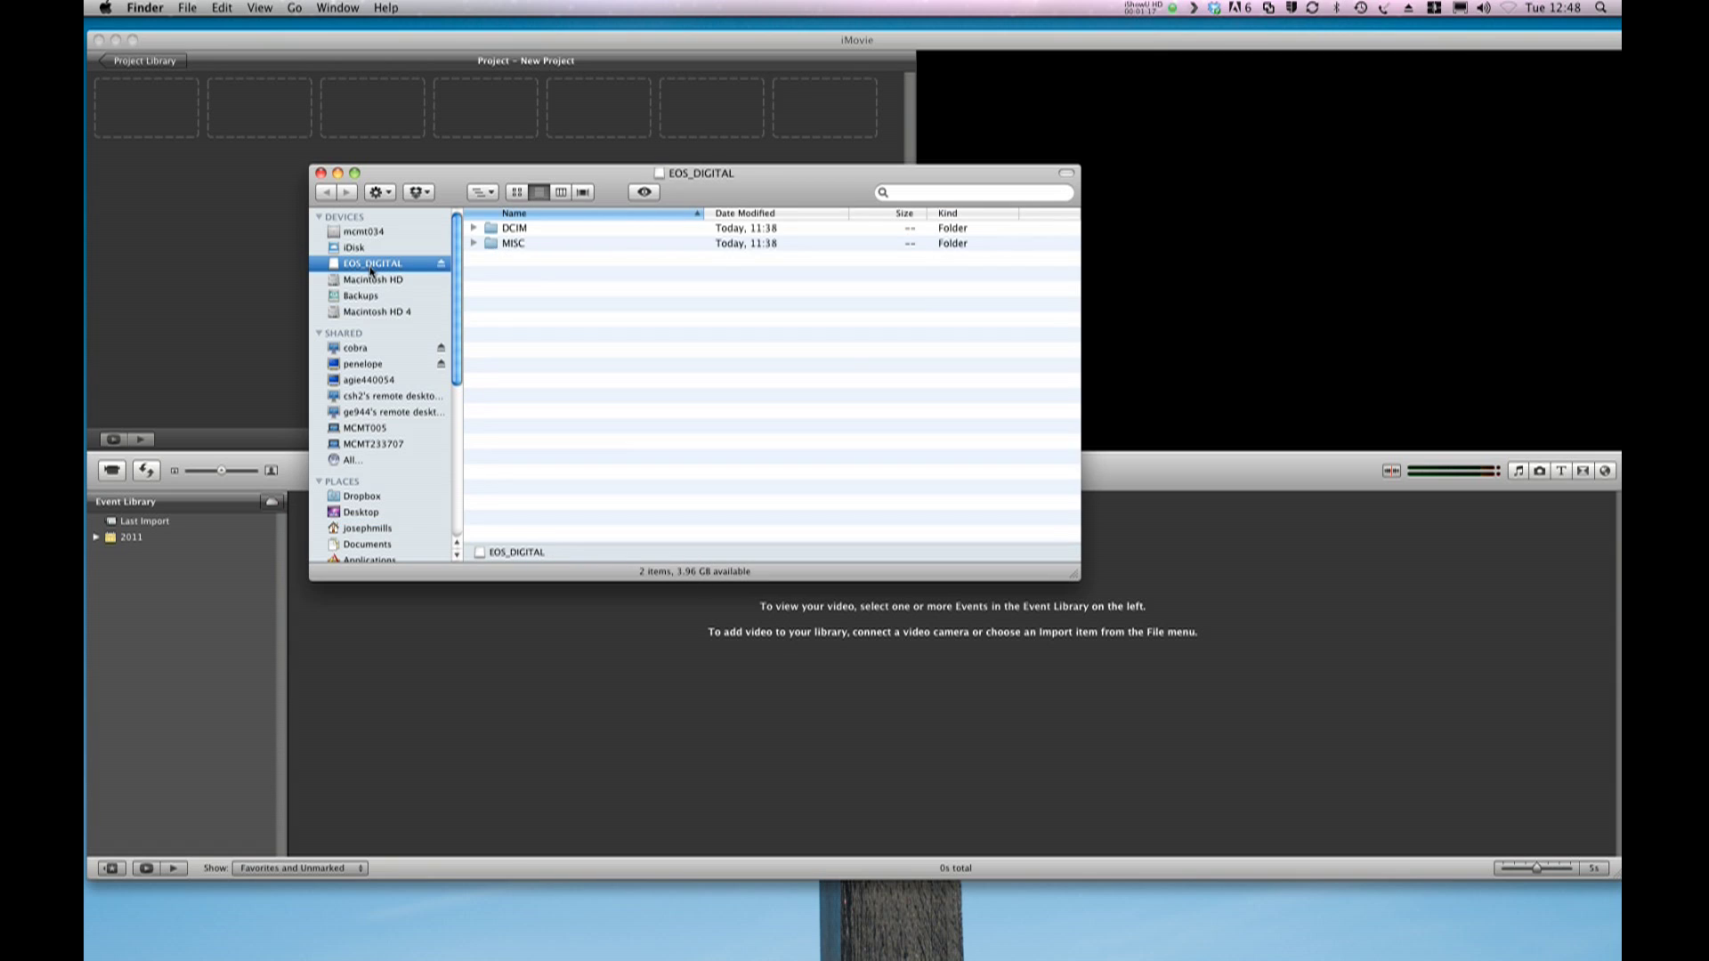
left_click(474, 230)
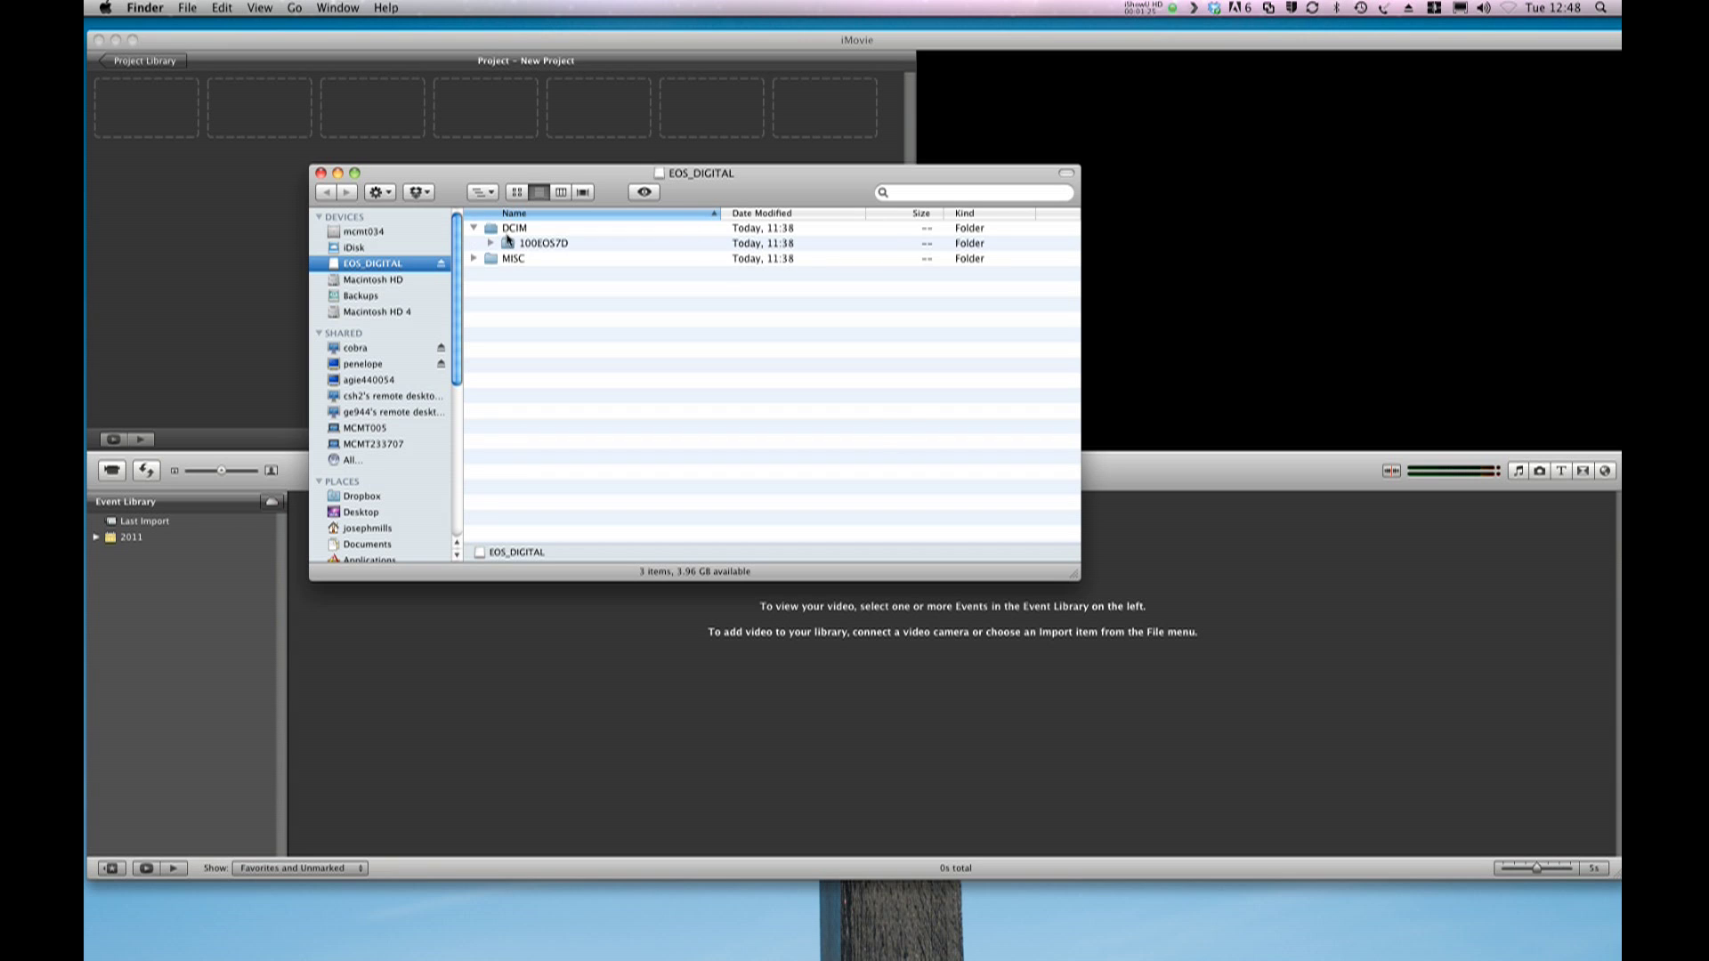
left_click(491, 244)
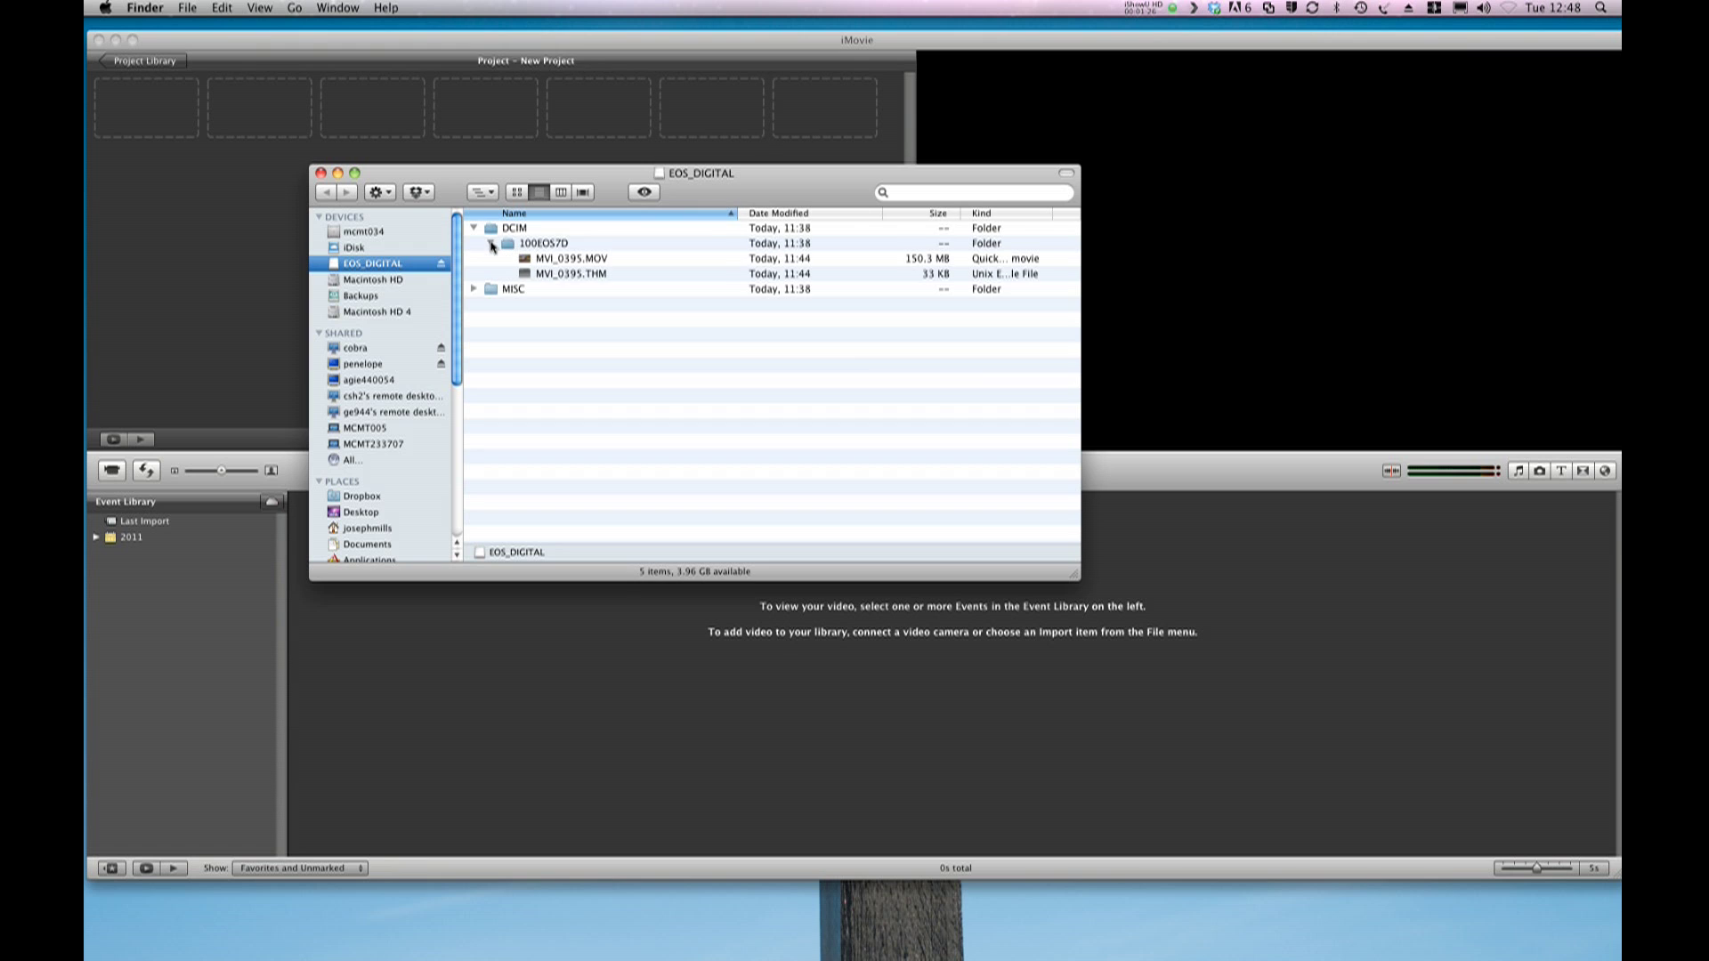
left_click(592, 265)
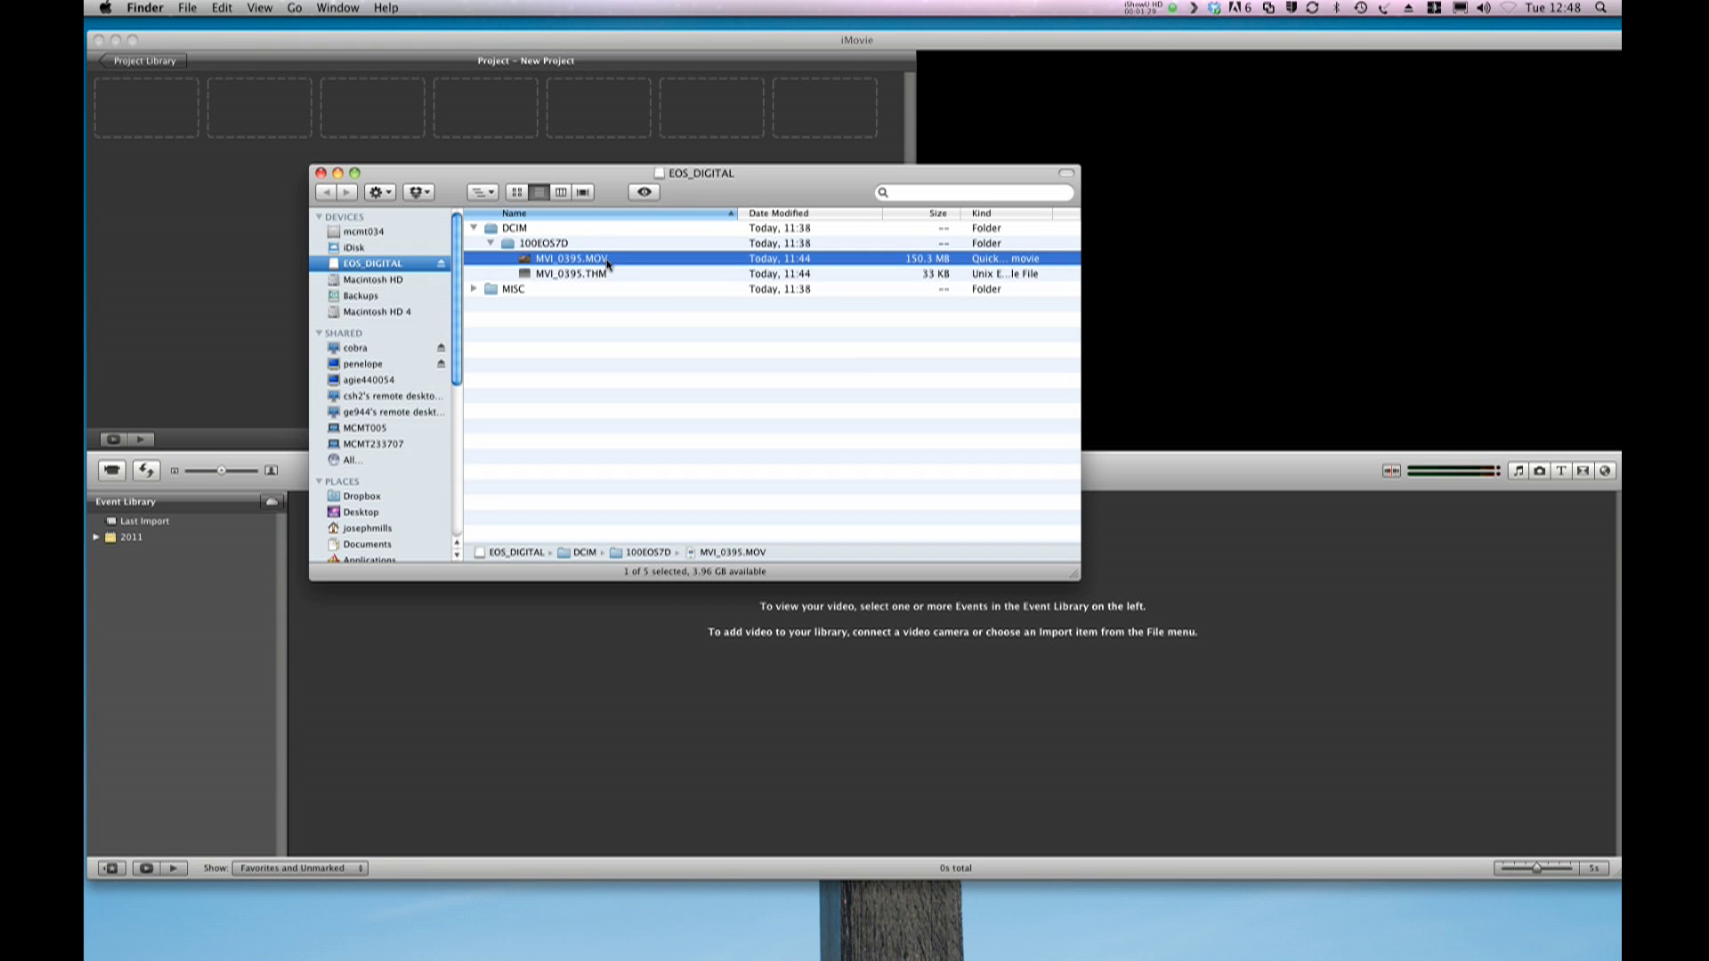
left_click(603, 276)
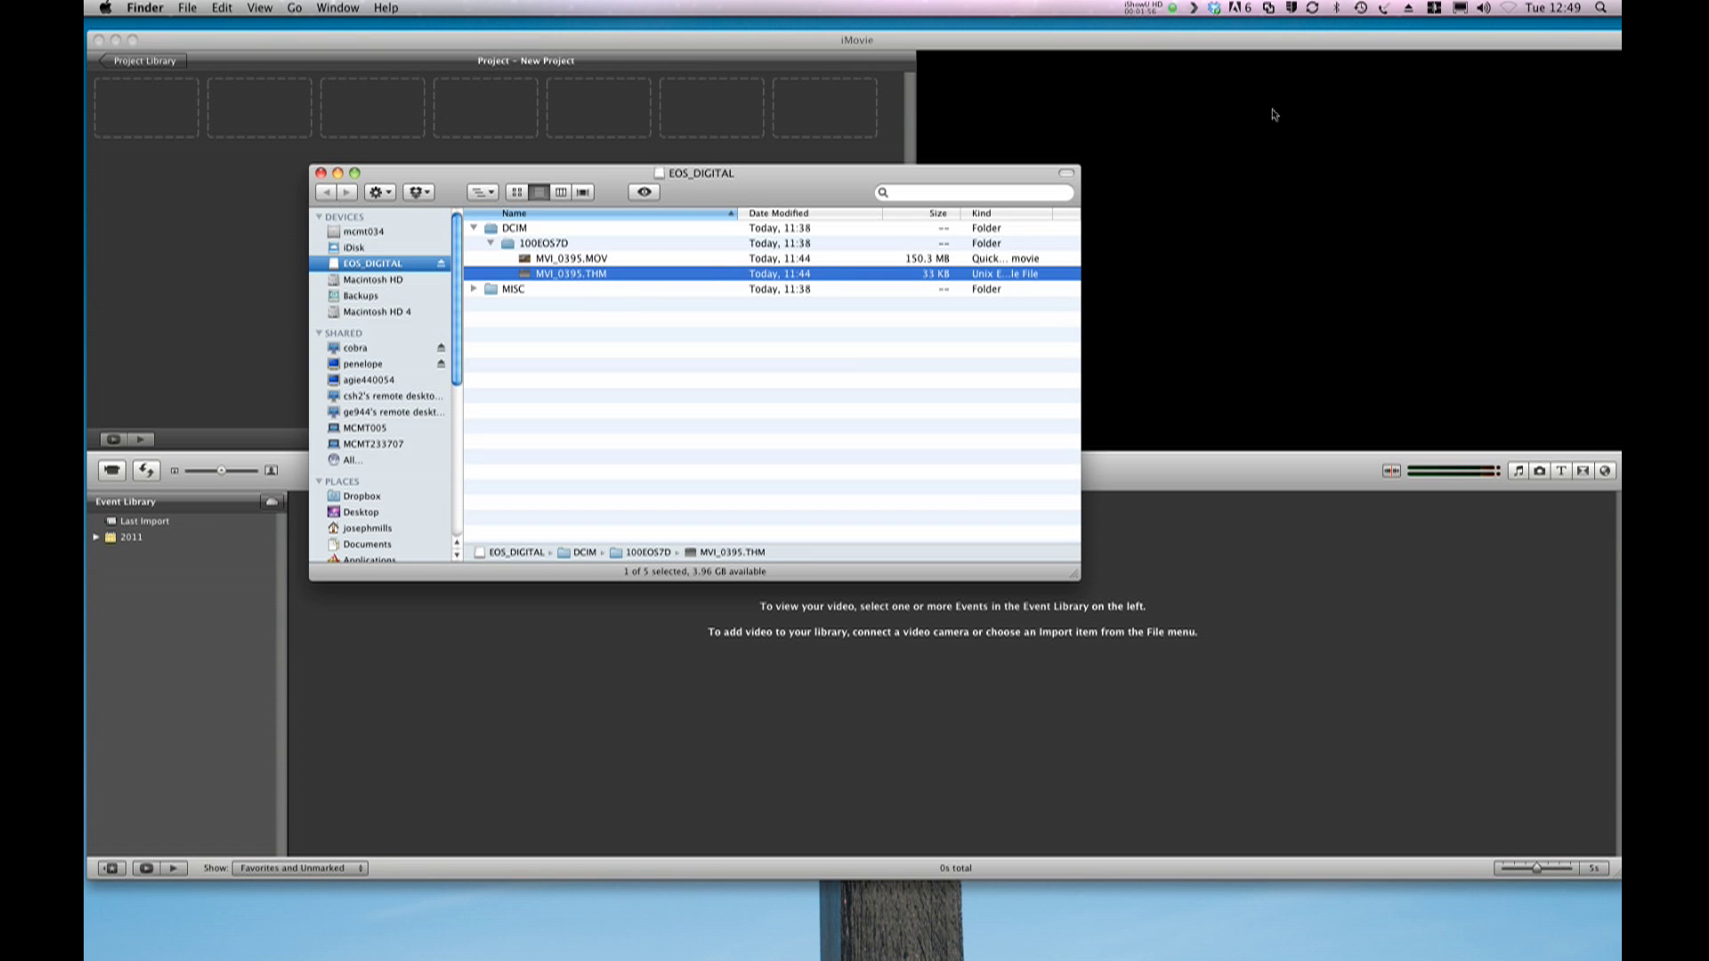
Launch Disk Utility through a Spotlight search for 'disk'.
left_click(1599, 8)
type("disk")
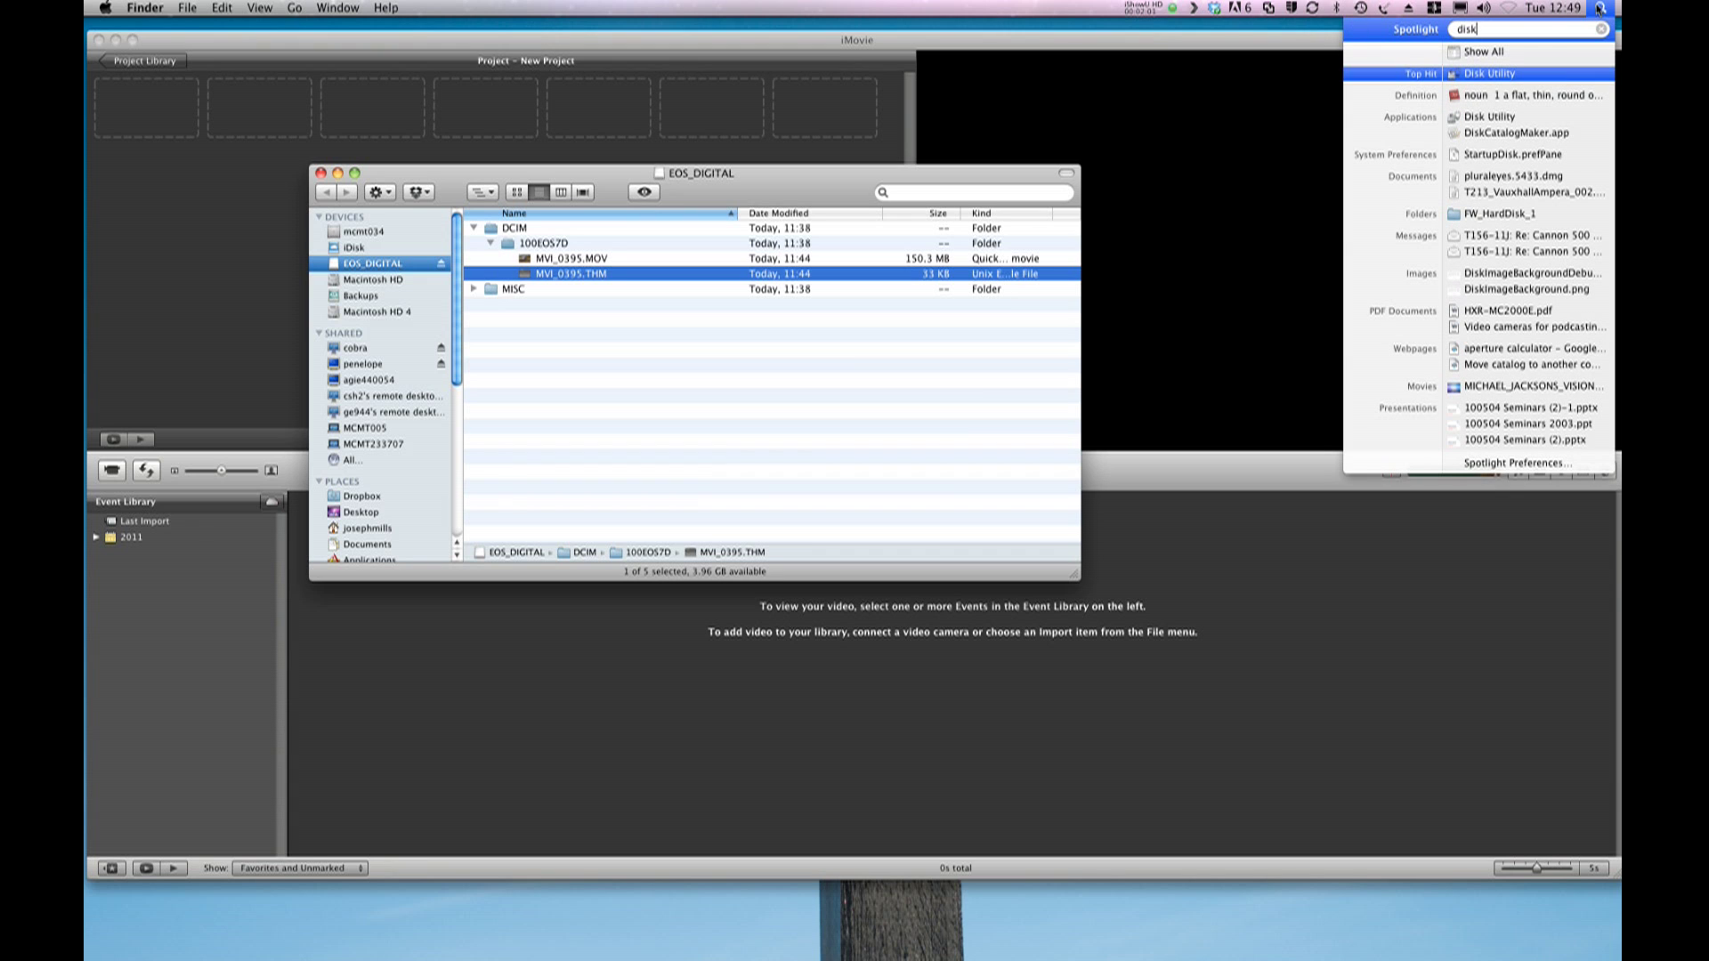
left_click(1492, 79)
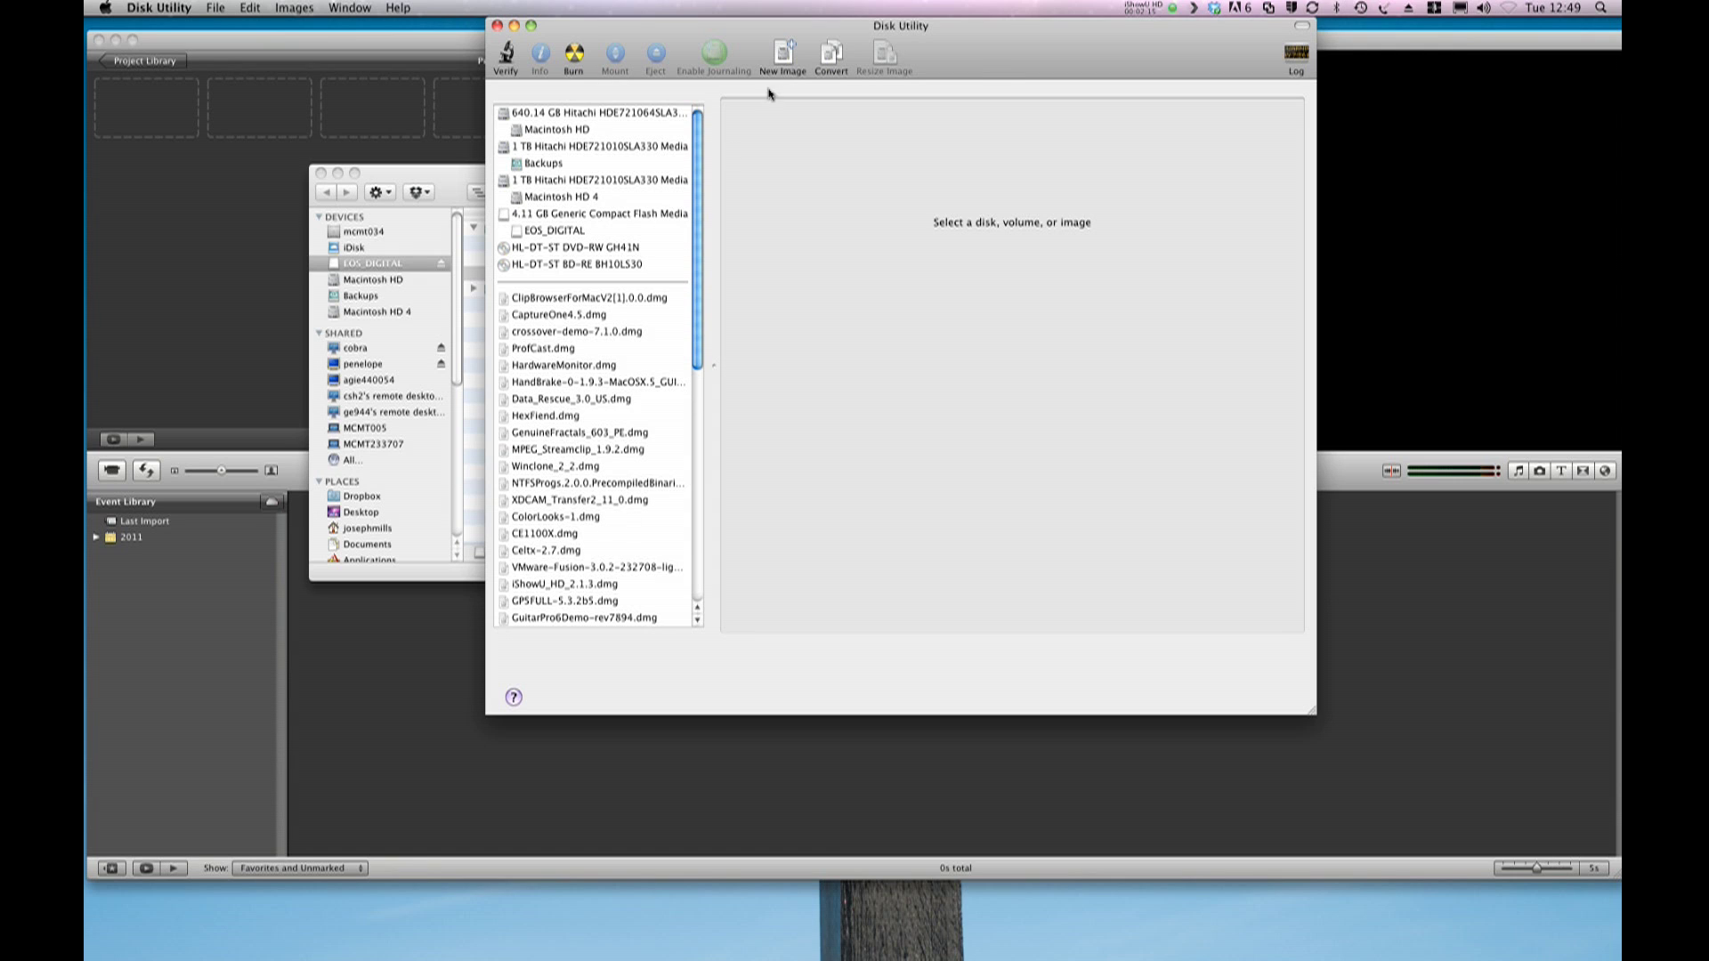
Start a read-only New Image of EOS_DIGITAL named usingTheiPad_001.
left_click(538, 233)
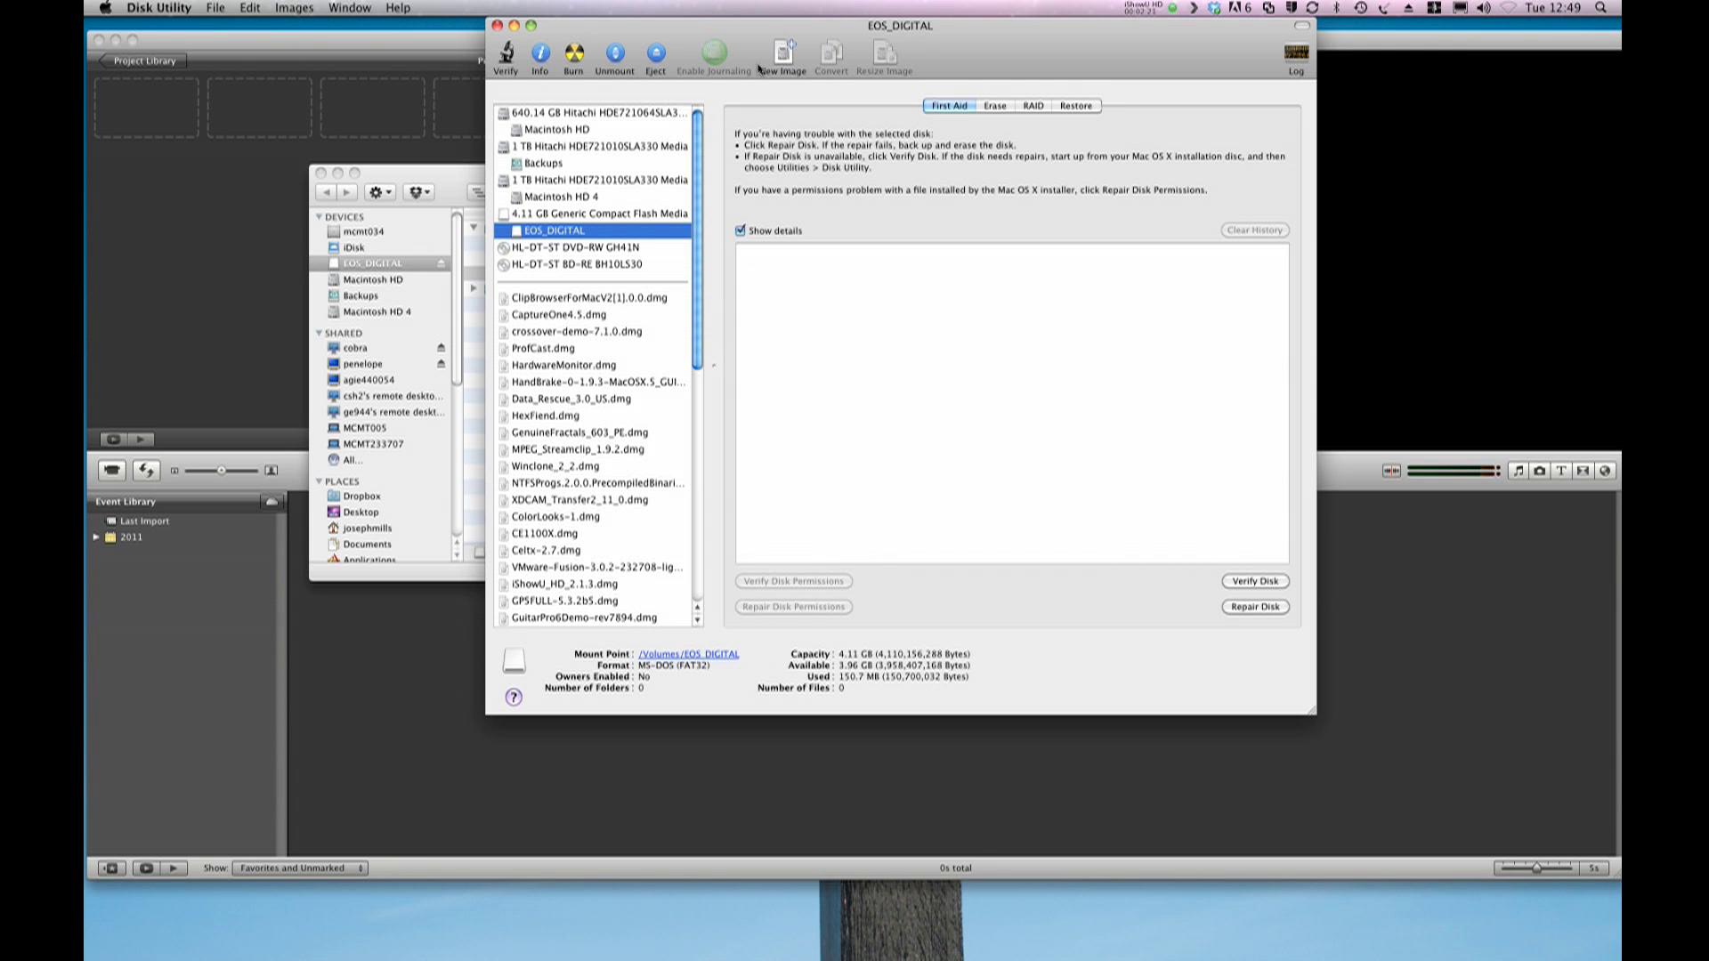
left_click(785, 57)
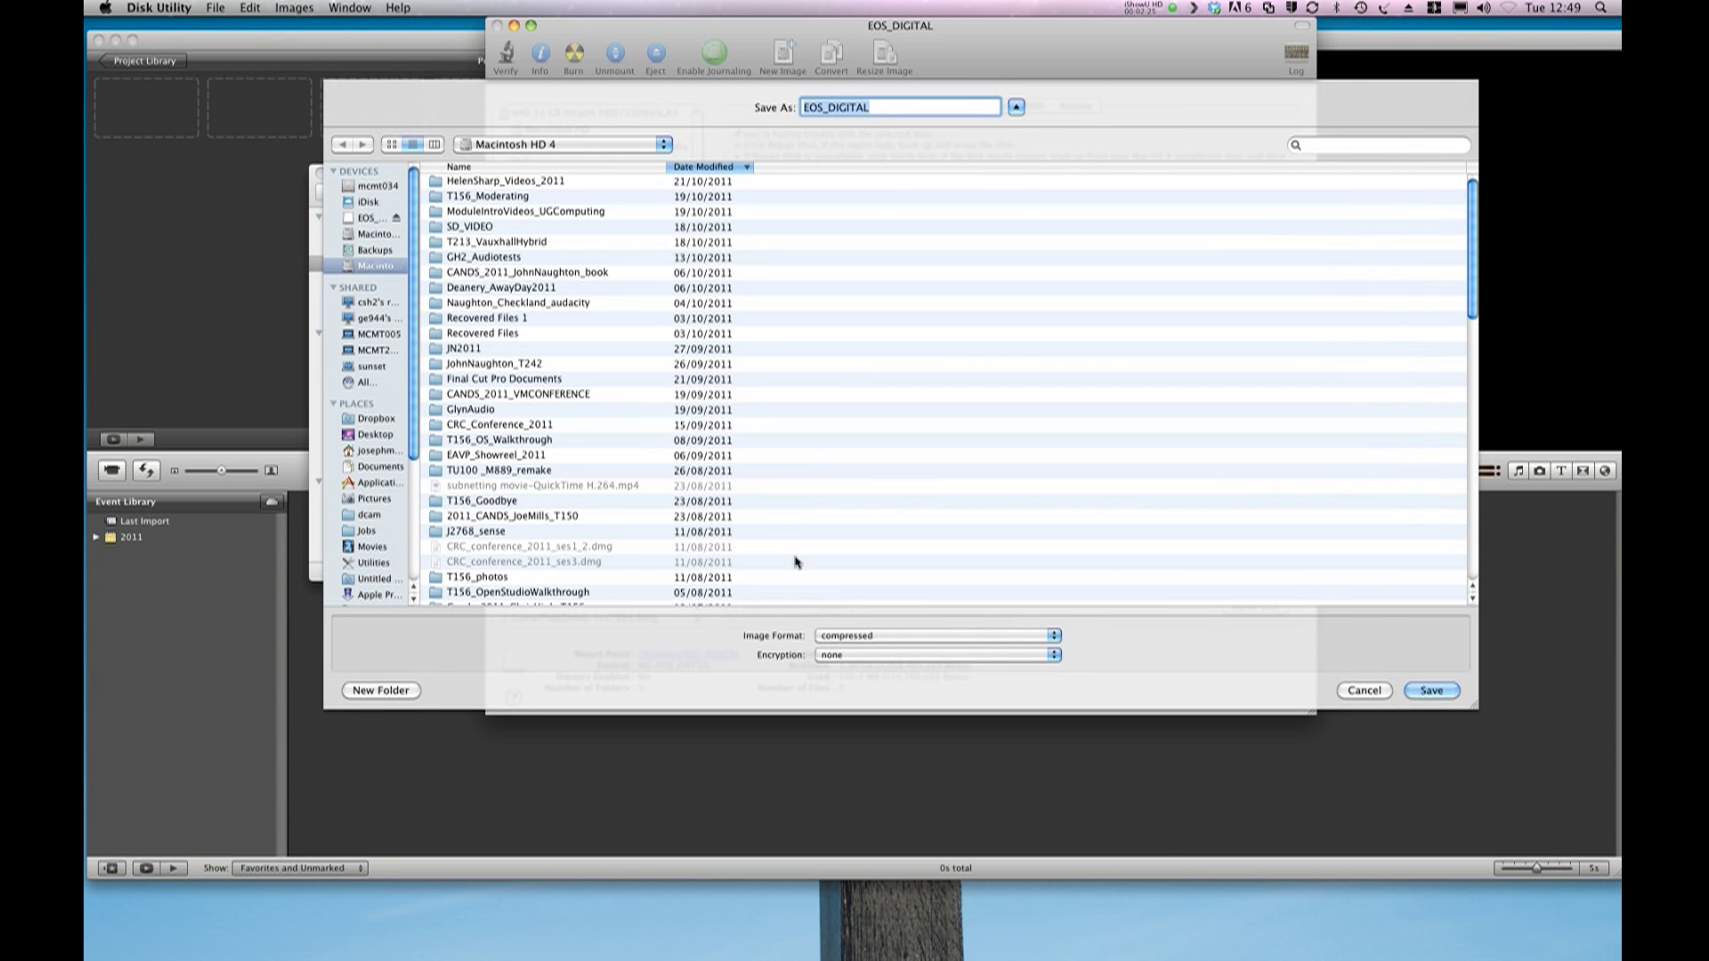
left_click(872, 643)
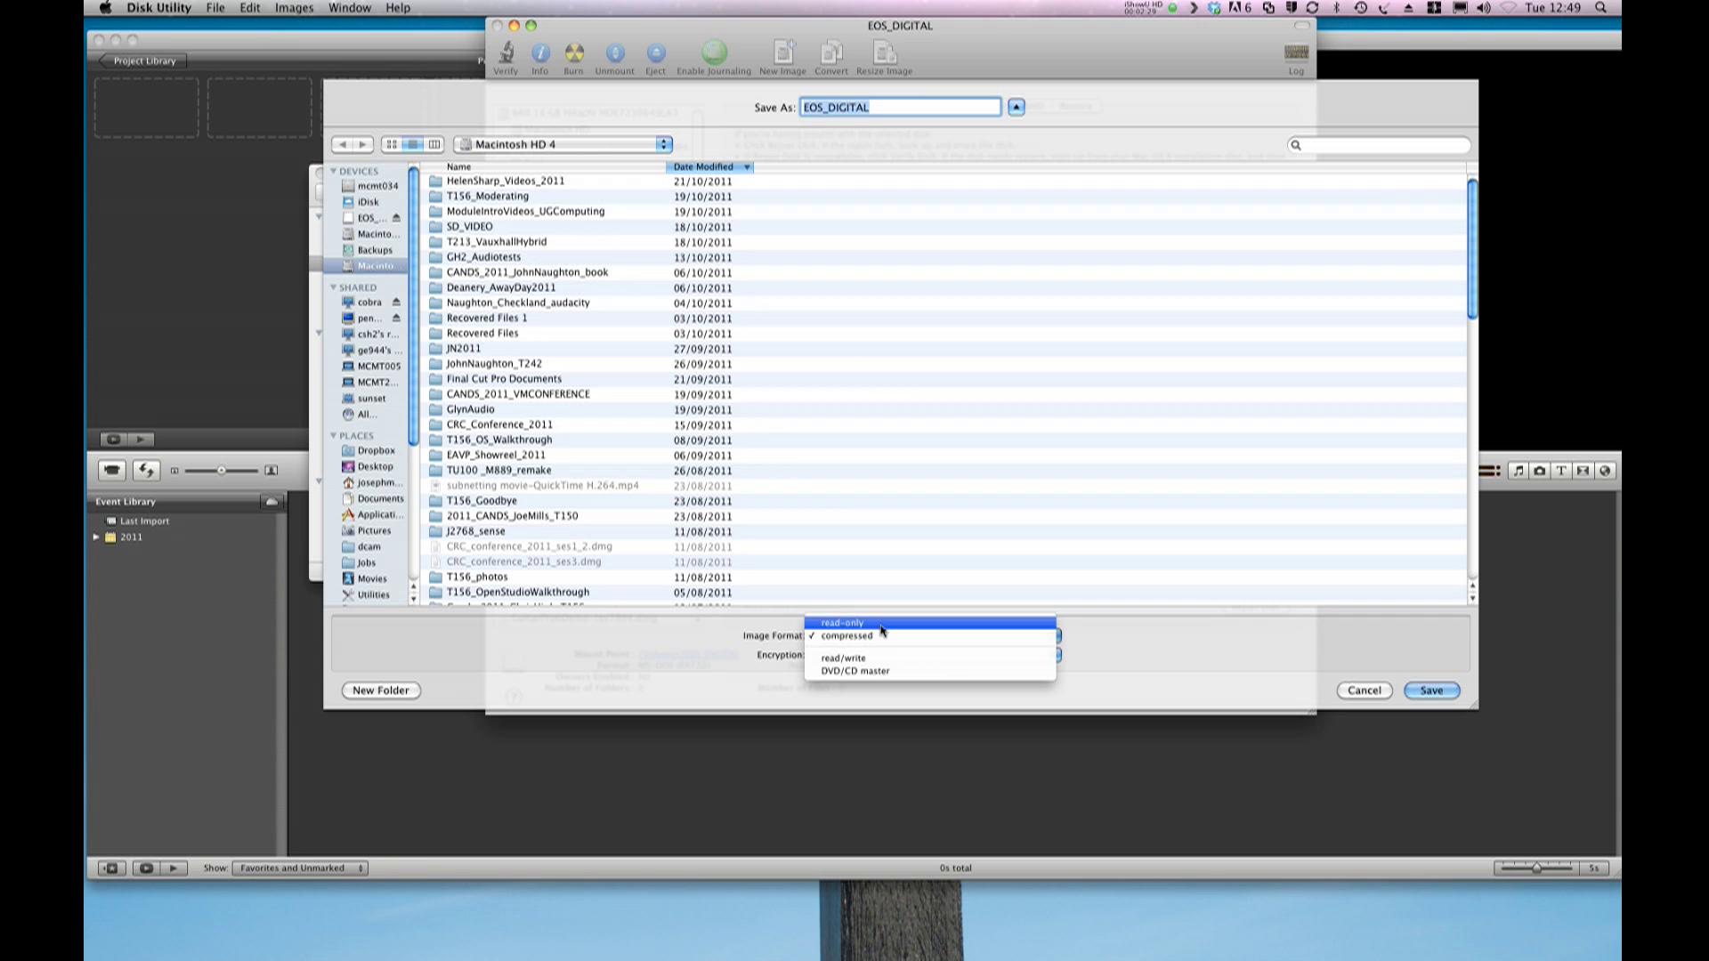
left_click(882, 625)
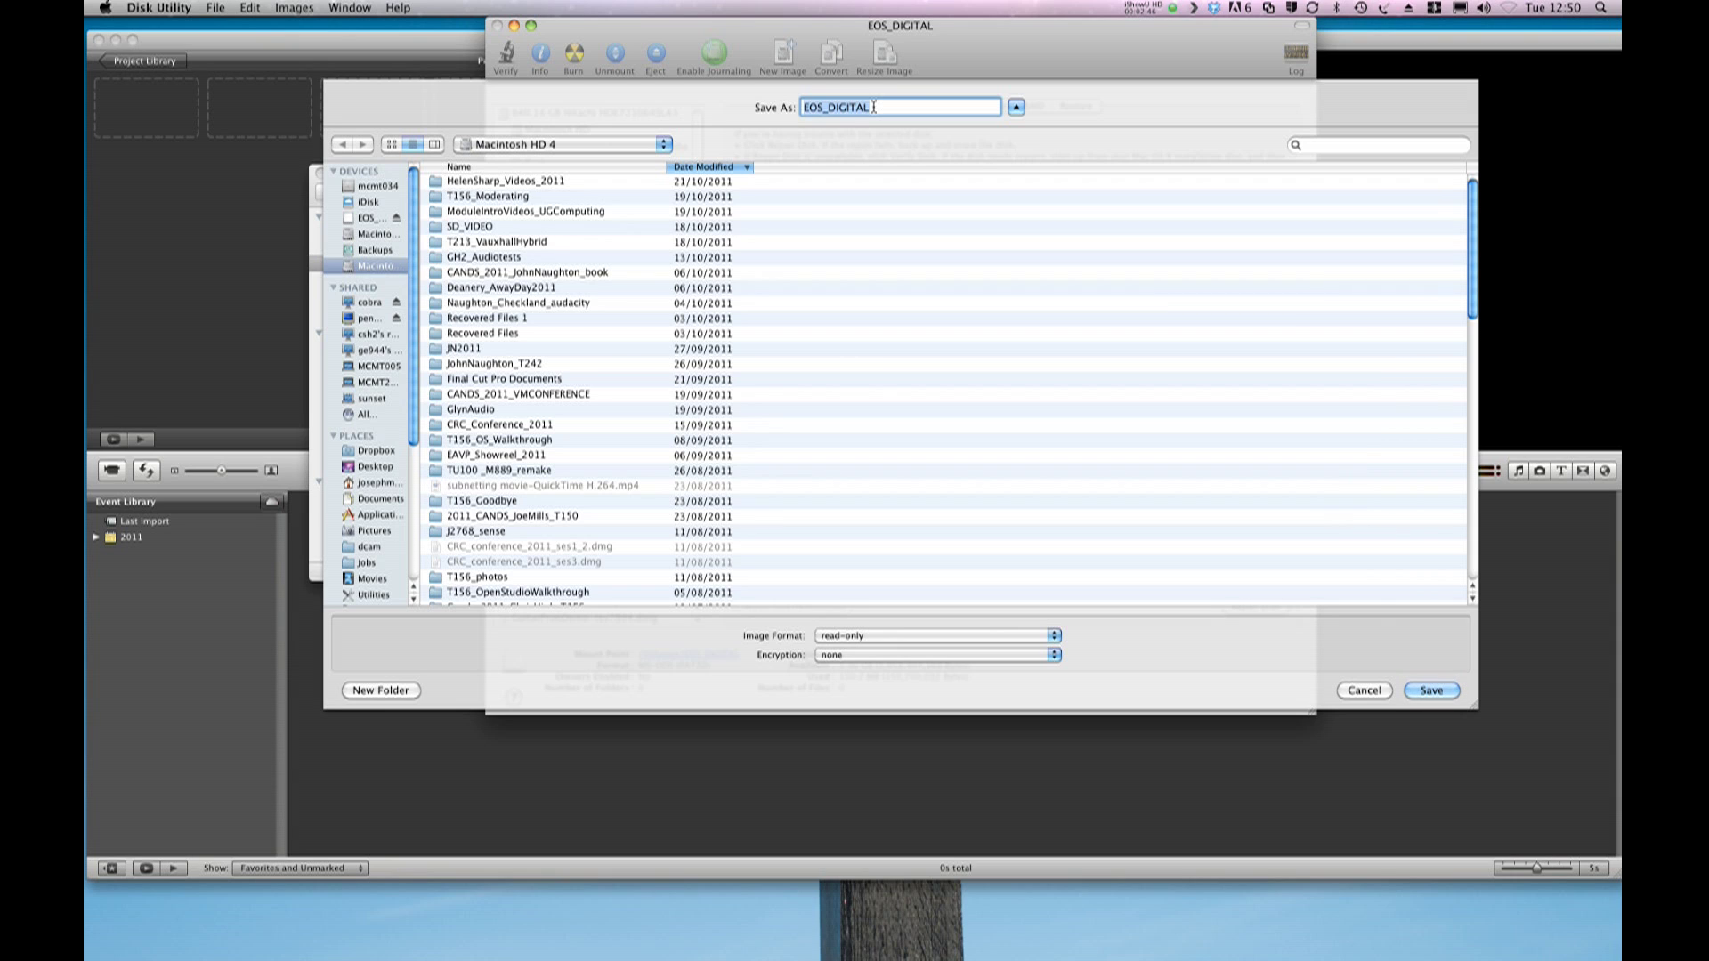
type("usingTheiPad_001")
left_click(873, 106)
type("_")
Create an iPadProject folder and save the usingTheiPad_001 image into it.
left_click(391, 690)
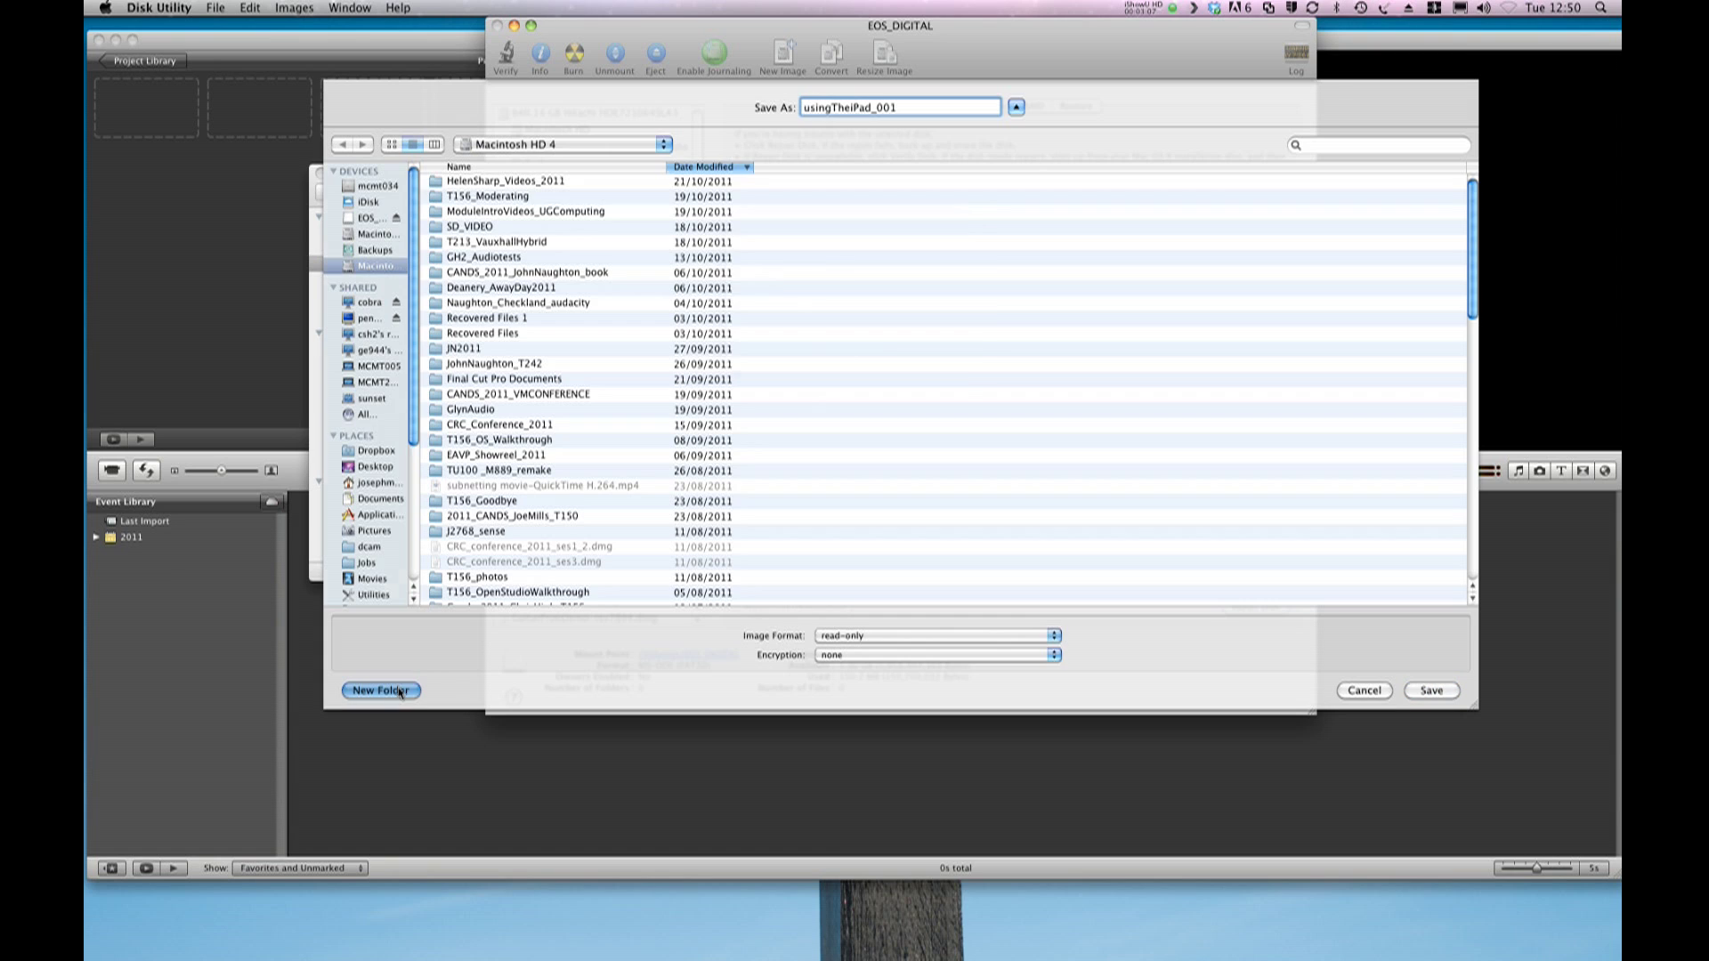
type("i")
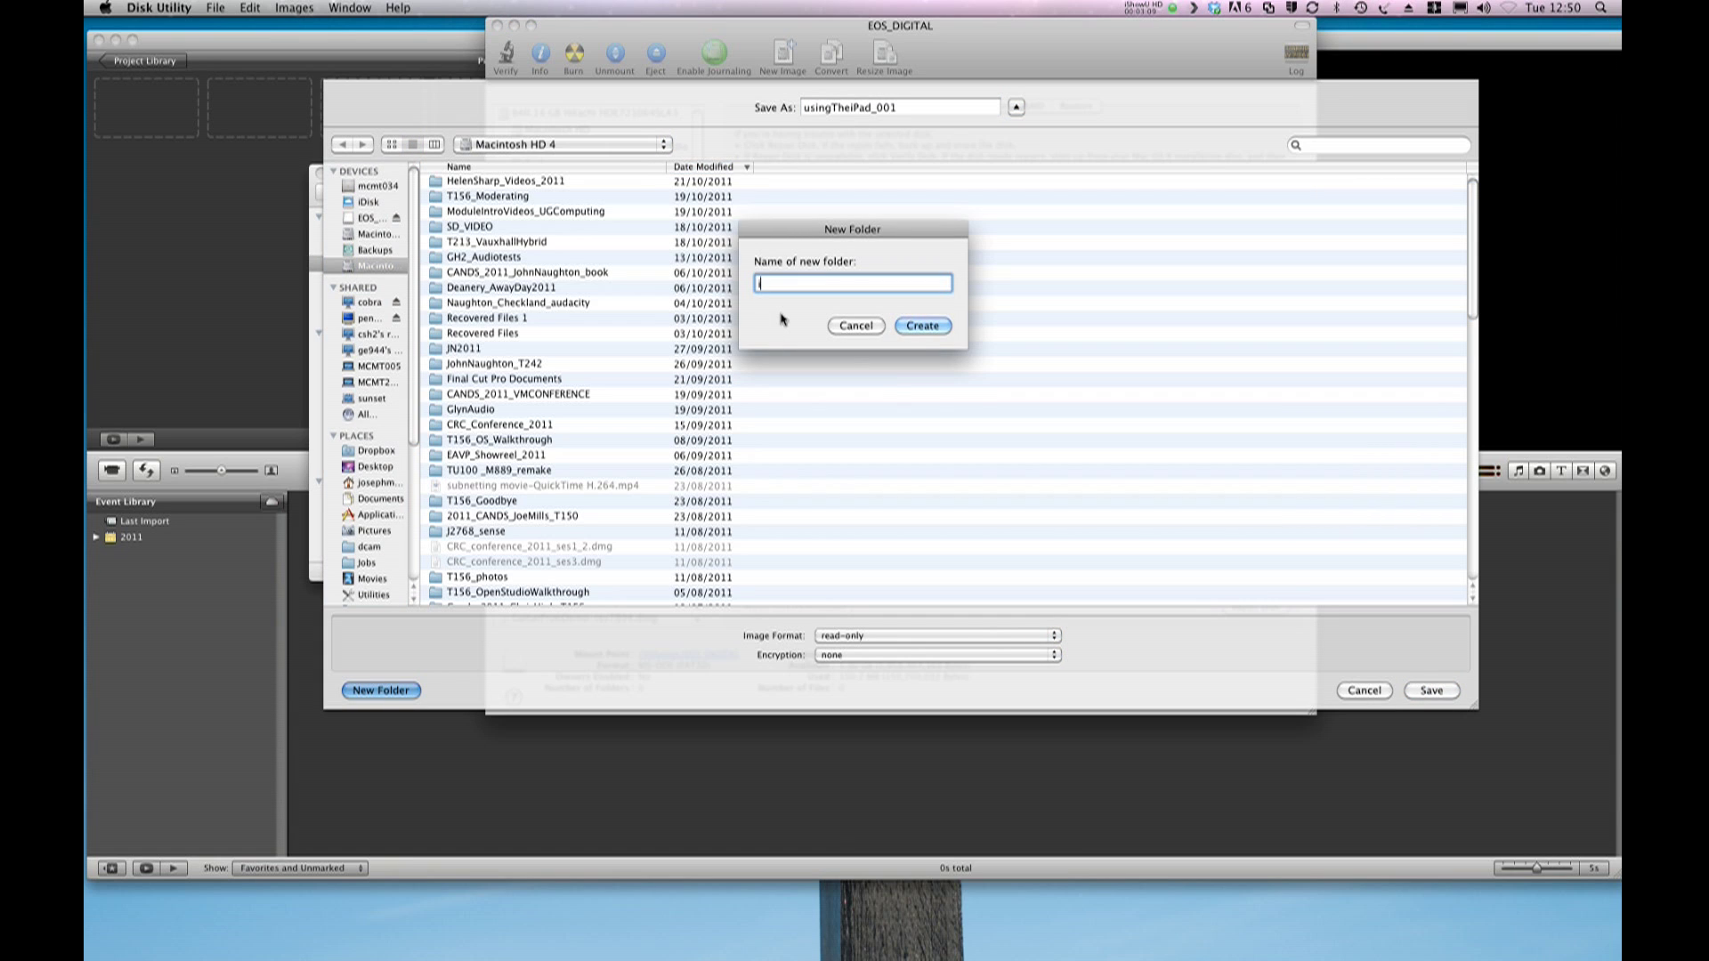
type("PadProject")
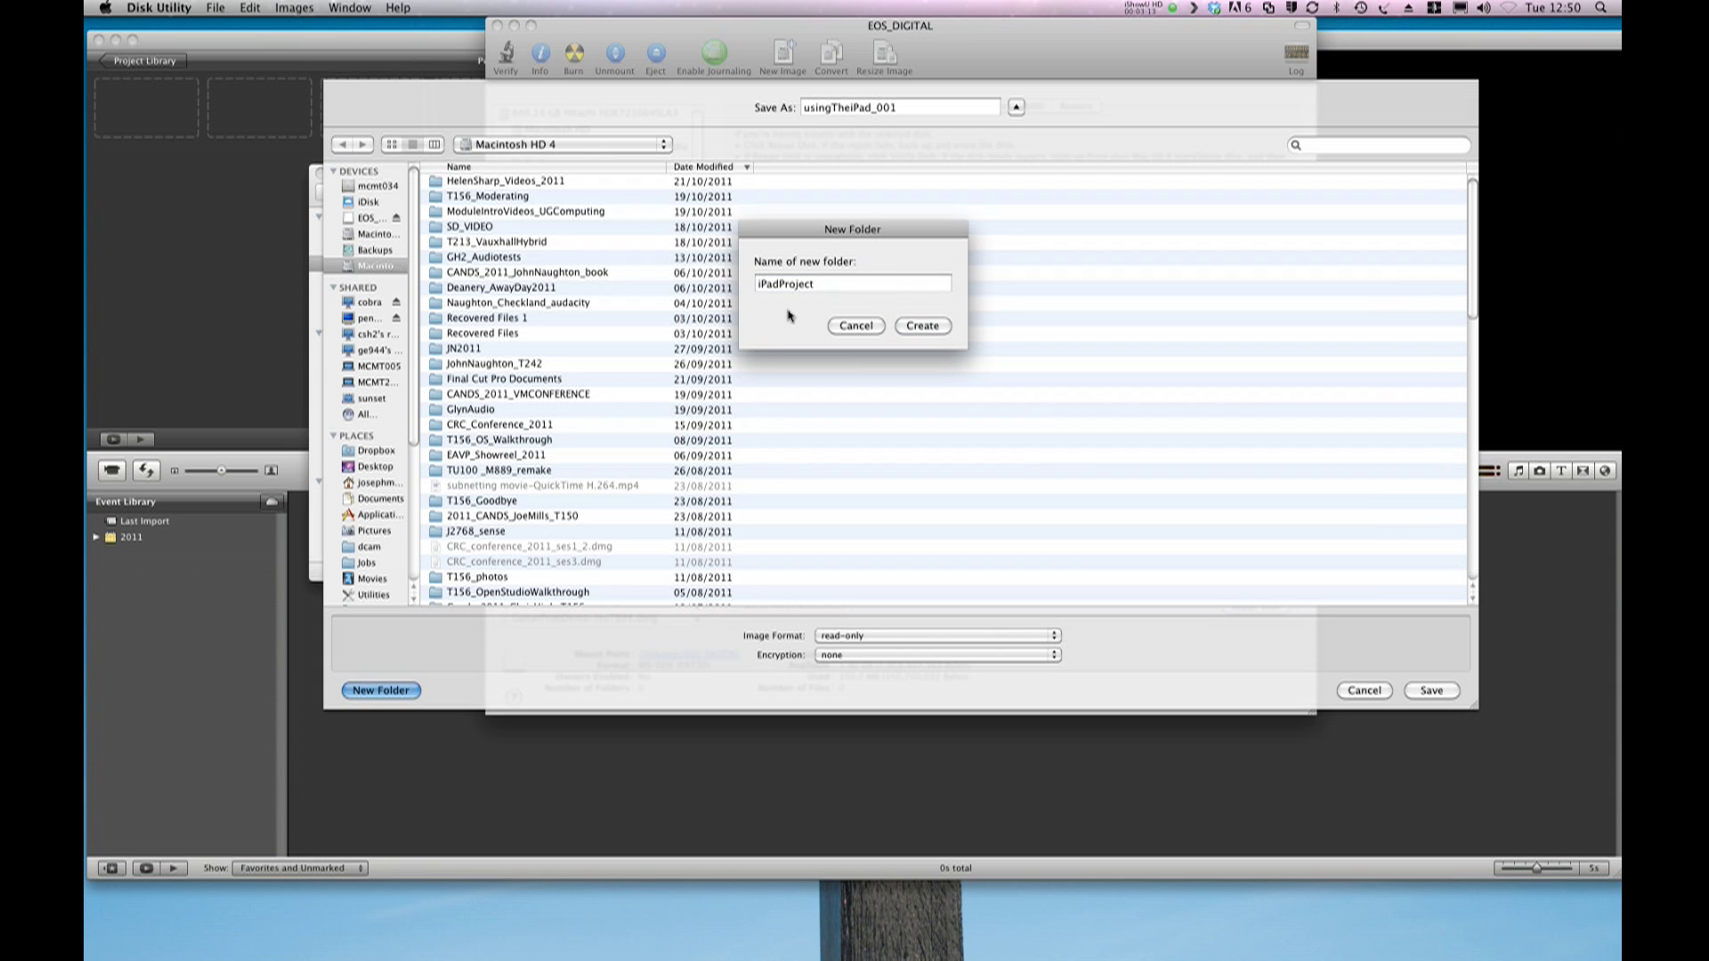
left_click(923, 325)
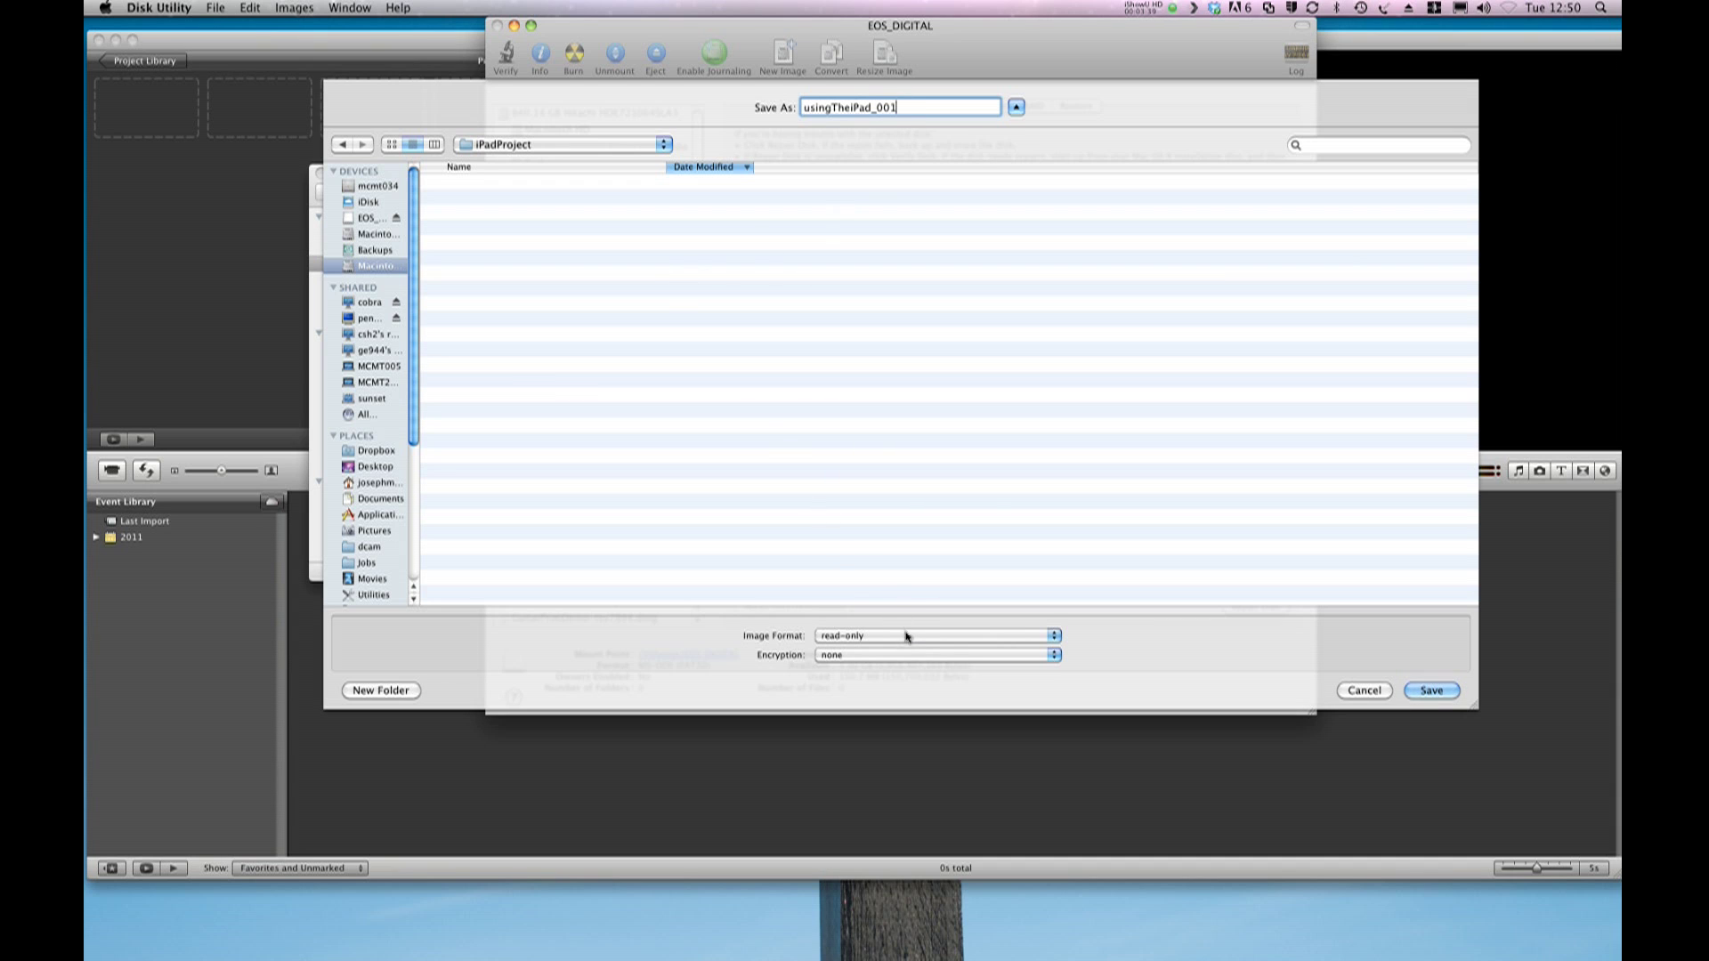
left_click(1424, 691)
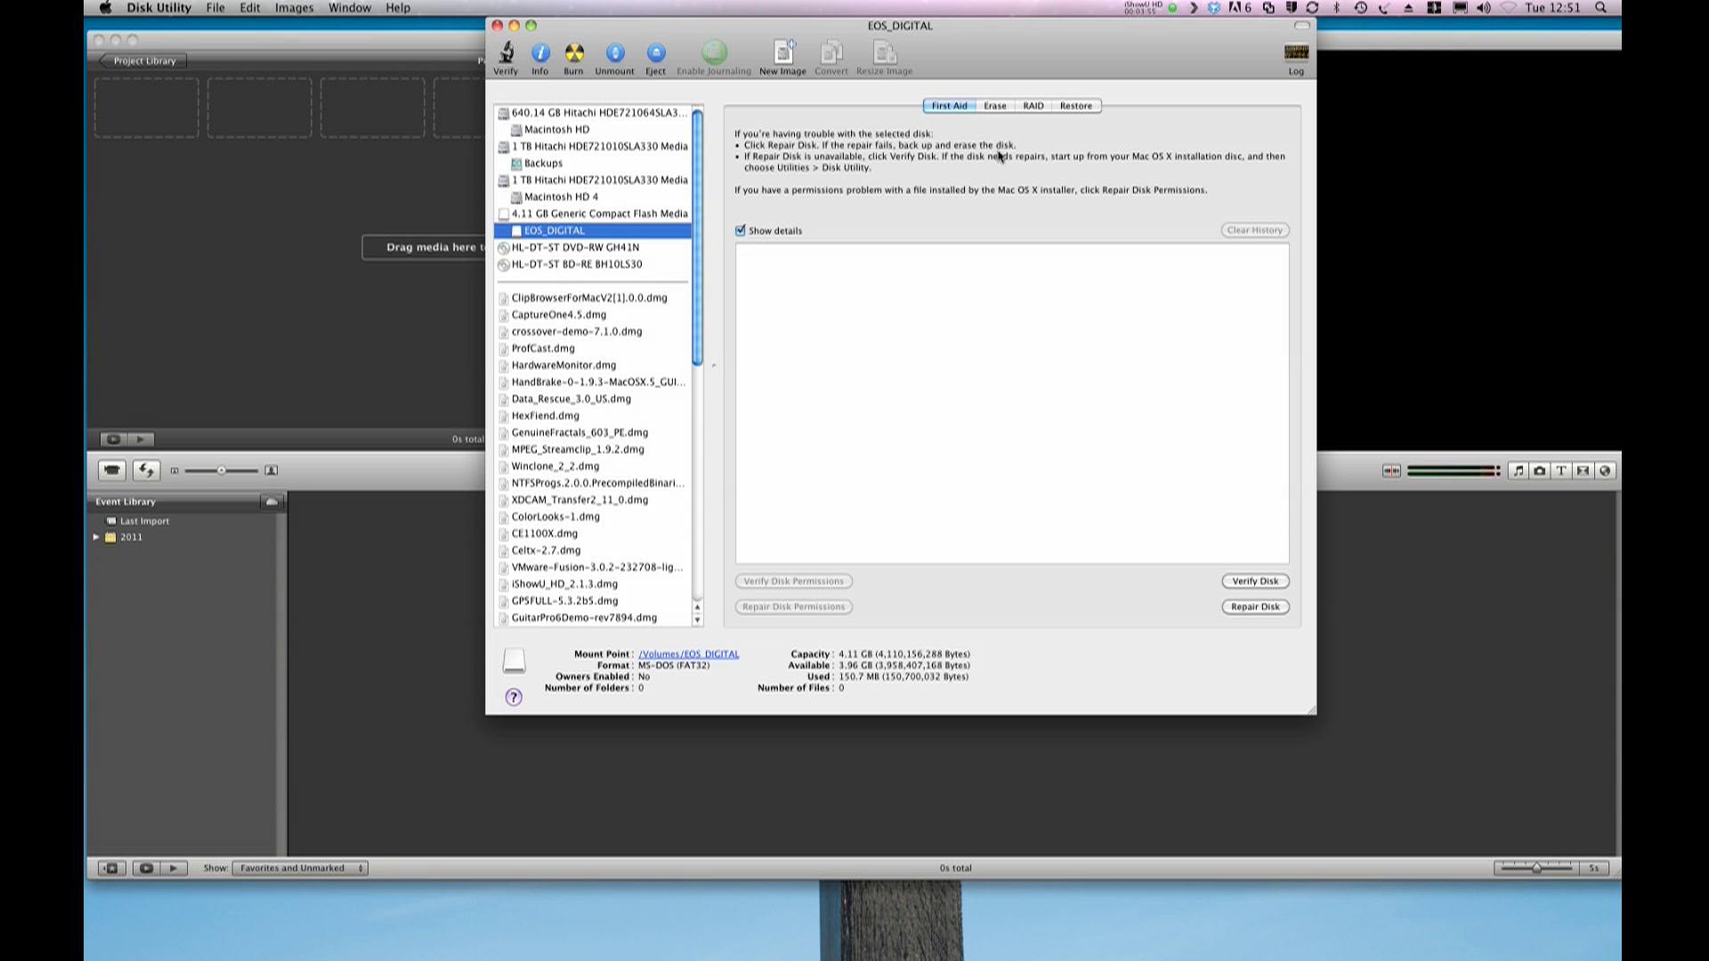
Close Disk Utility, open iPadProject on Macintosh HD 4 in Finder, and eject EOS_DIGITAL.
left_click(496, 26)
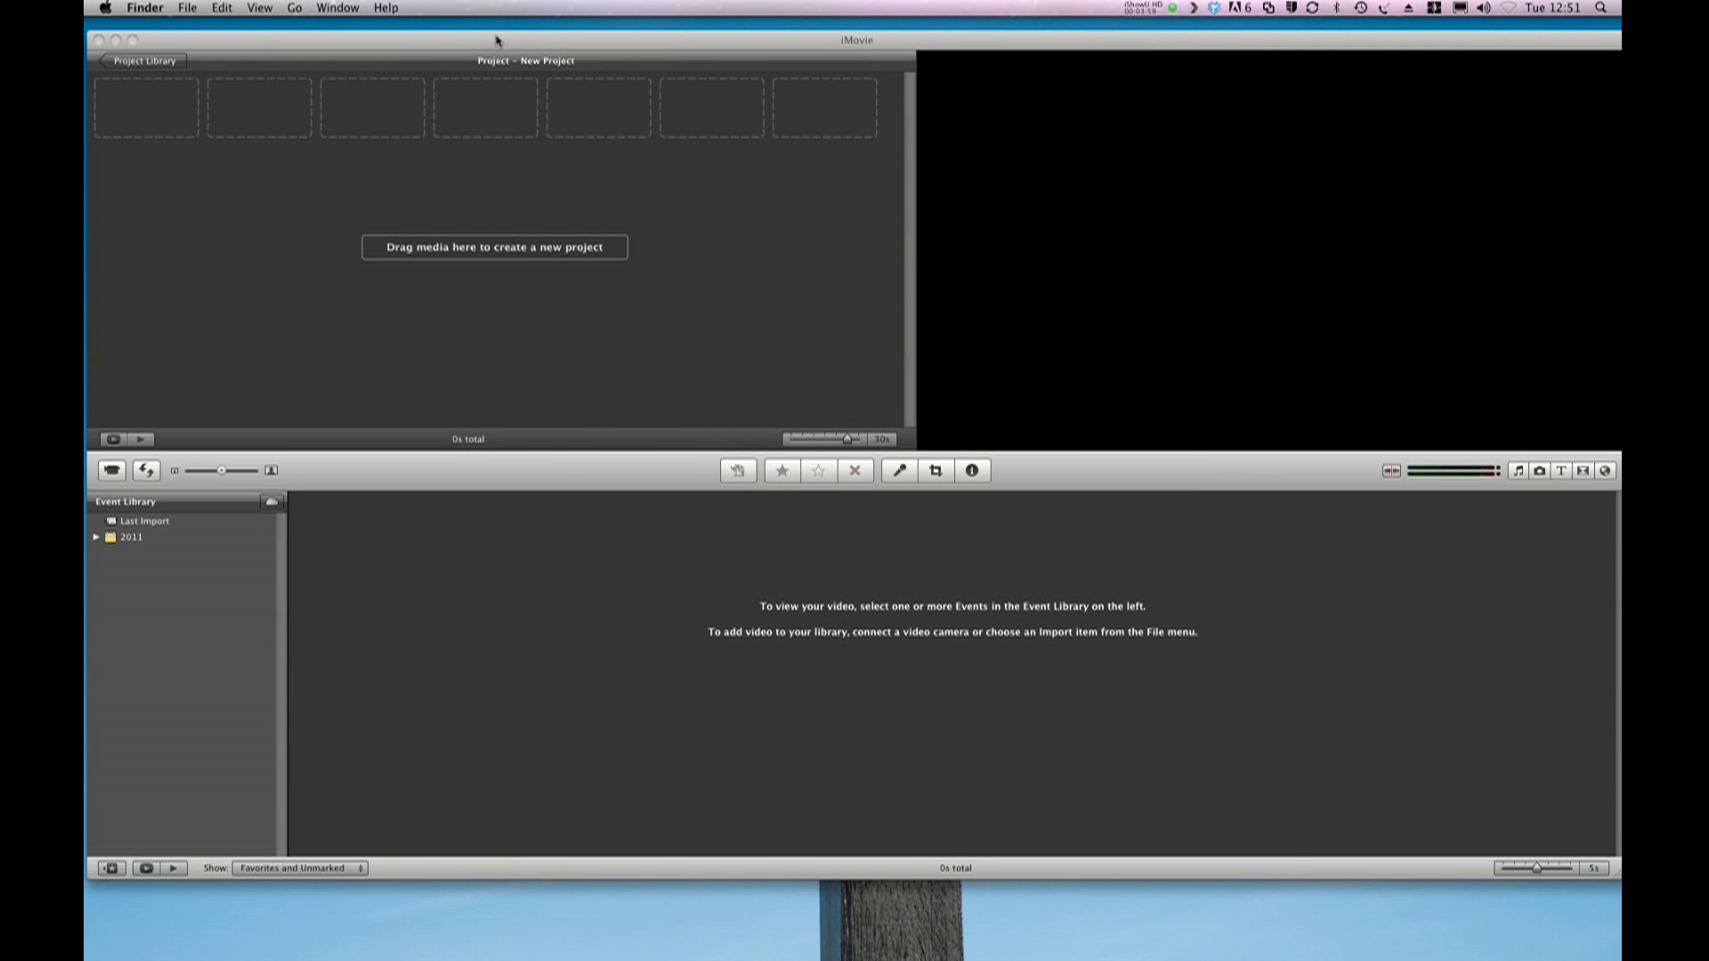
mouse_move(561, 944)
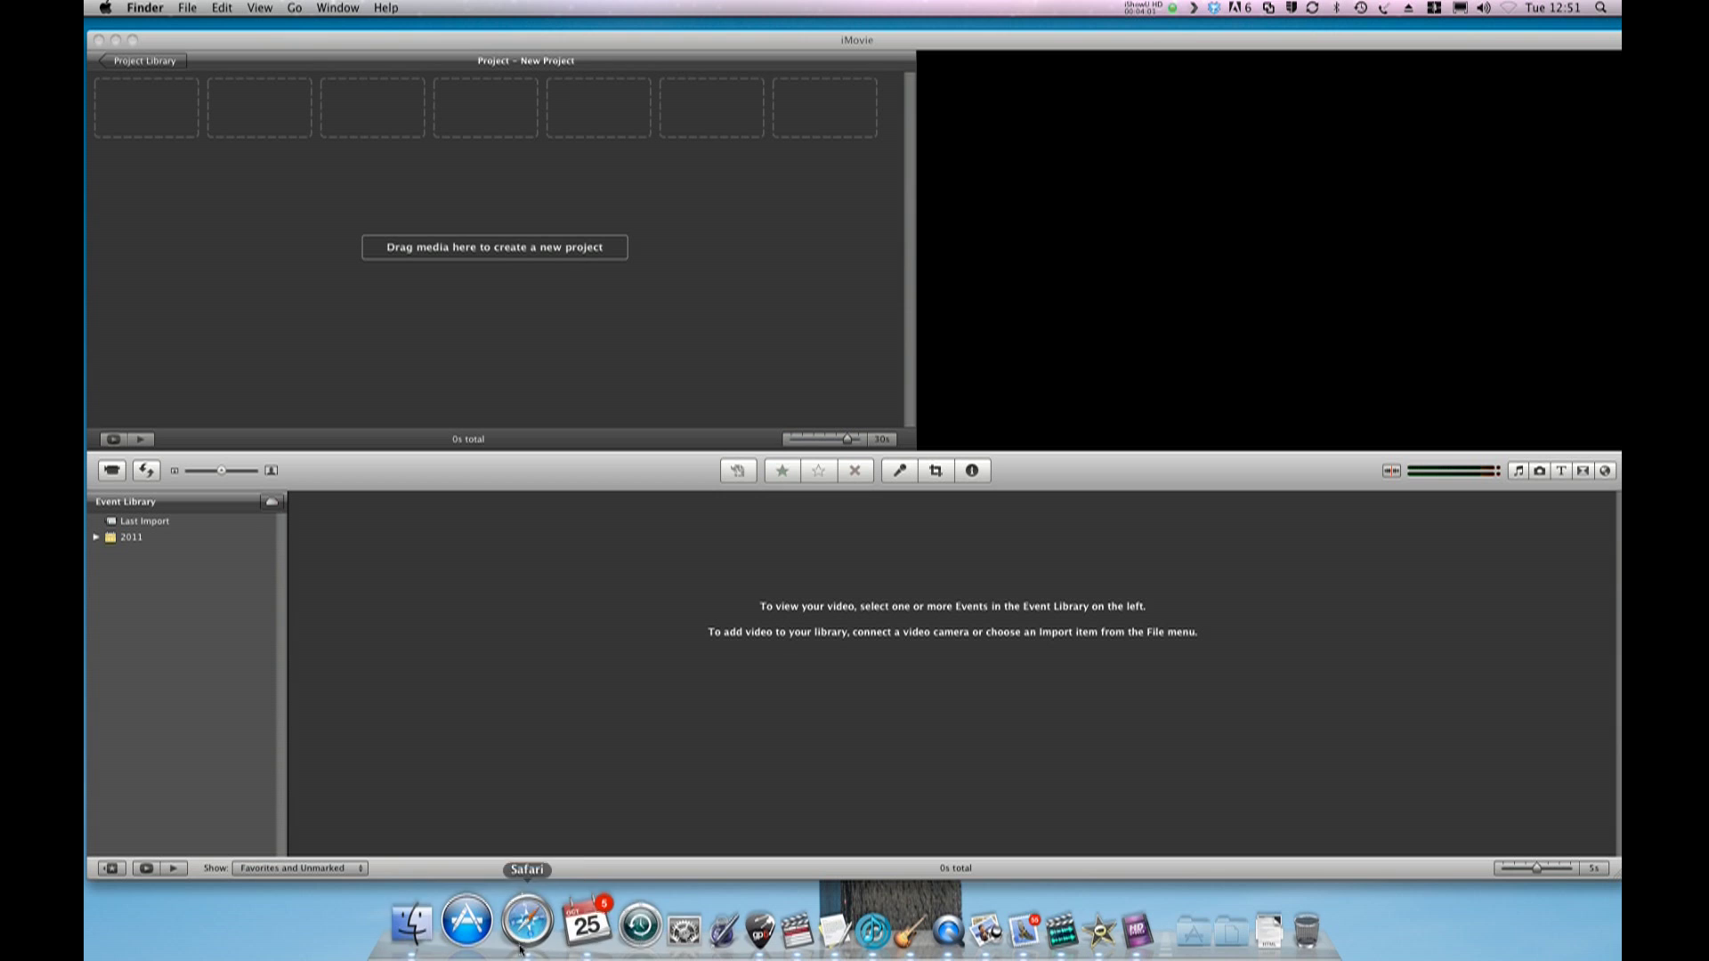
right_click(449, 930)
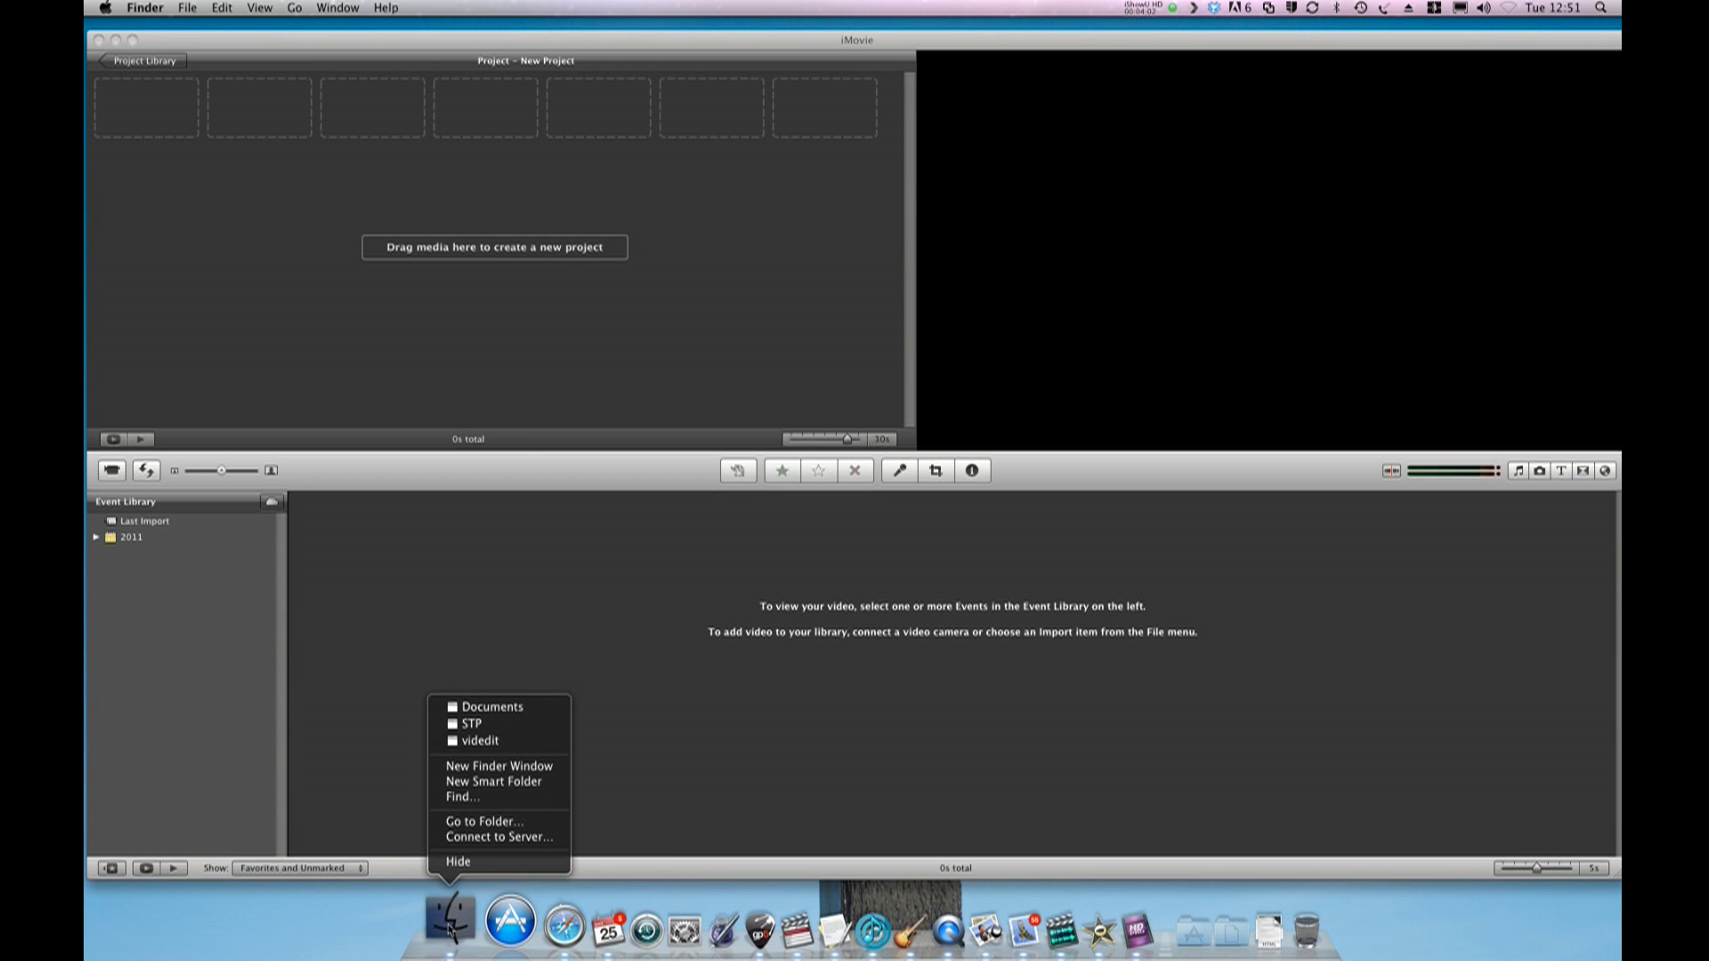
left_click(473, 767)
left_click(402, 313)
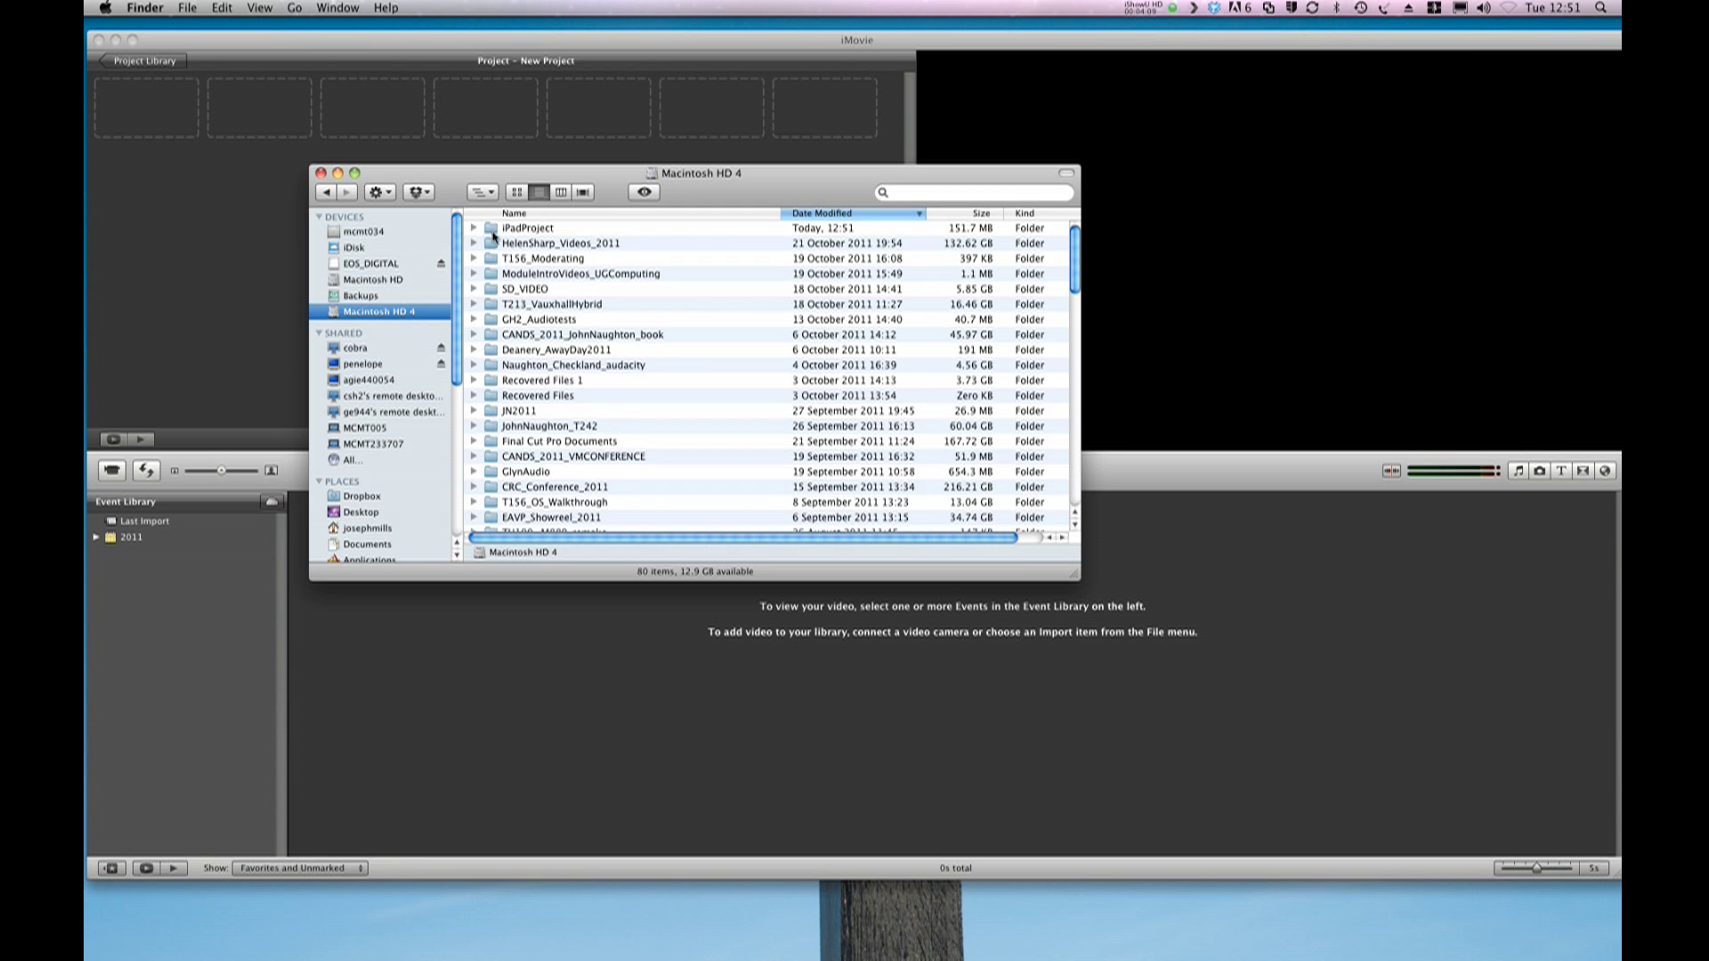
left_click(526, 228)
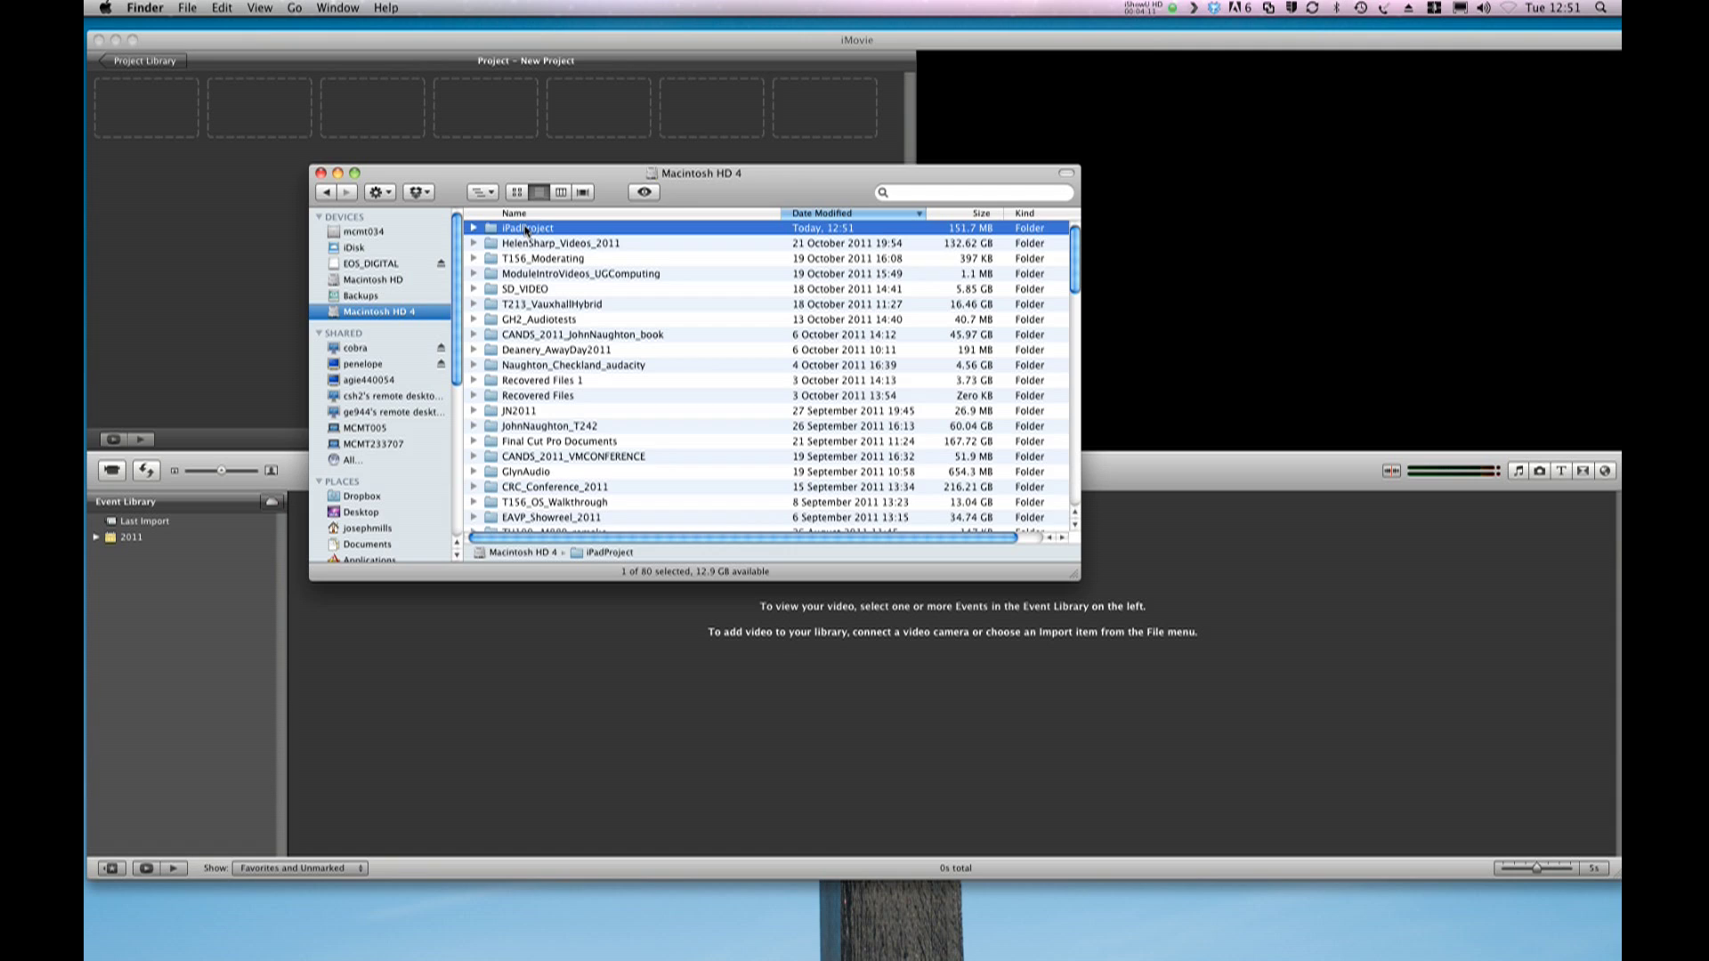
double_click(526, 229)
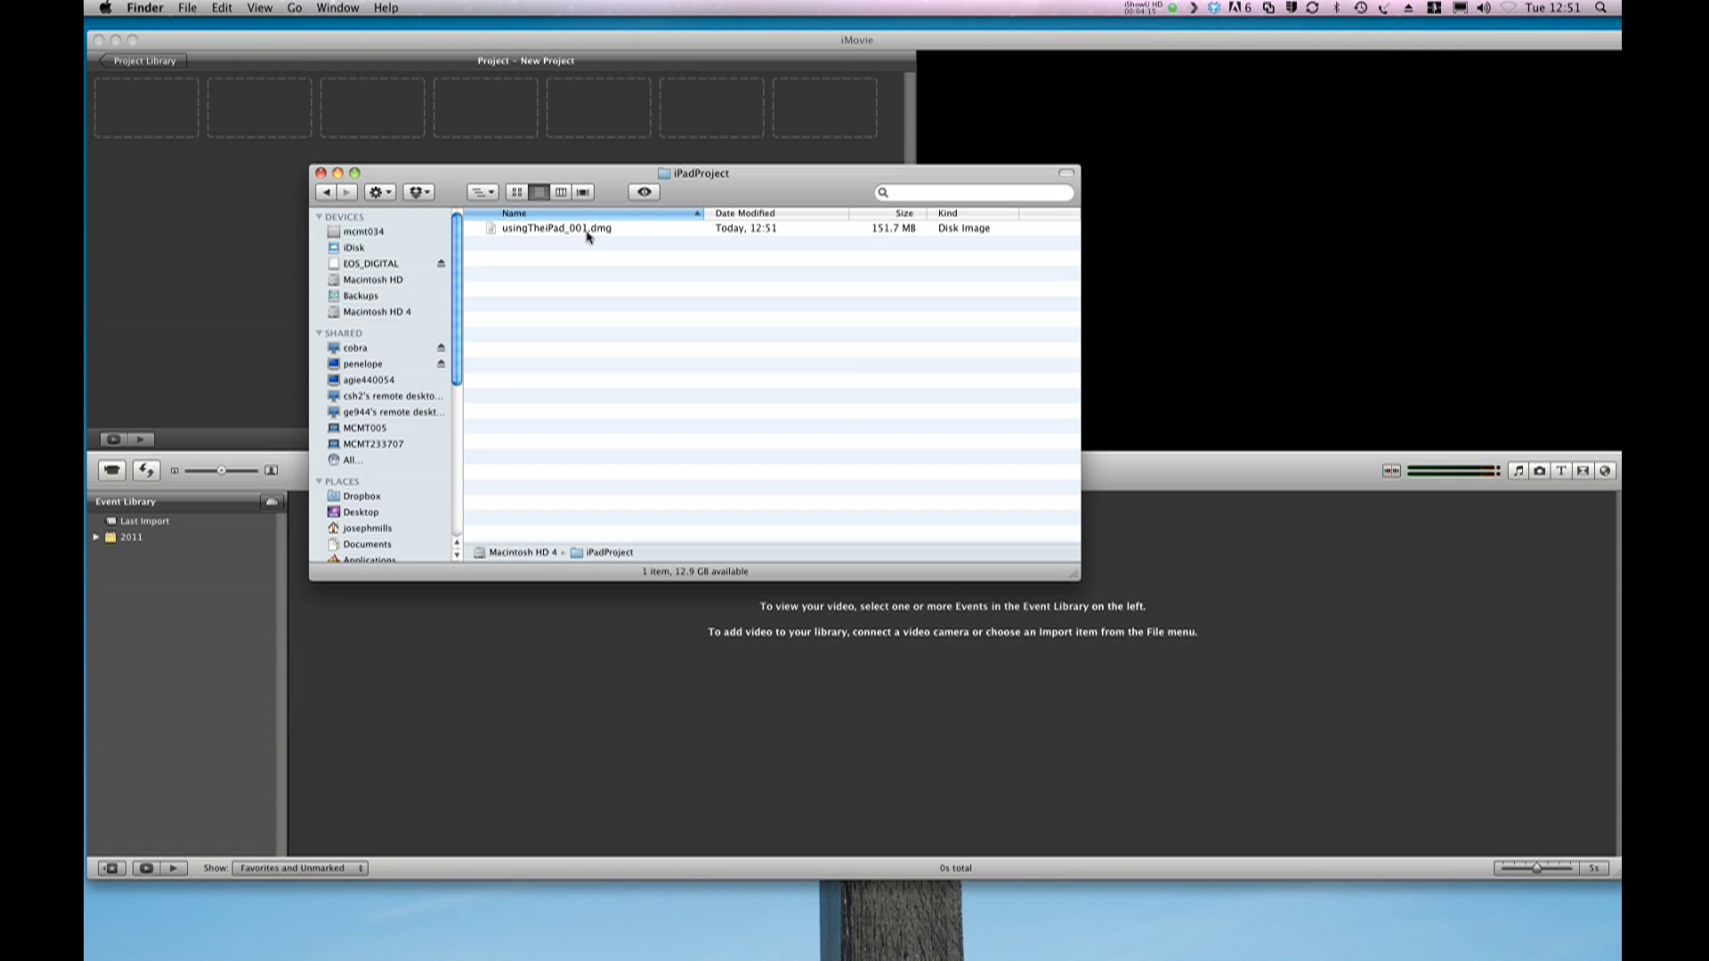
left_click(440, 264)
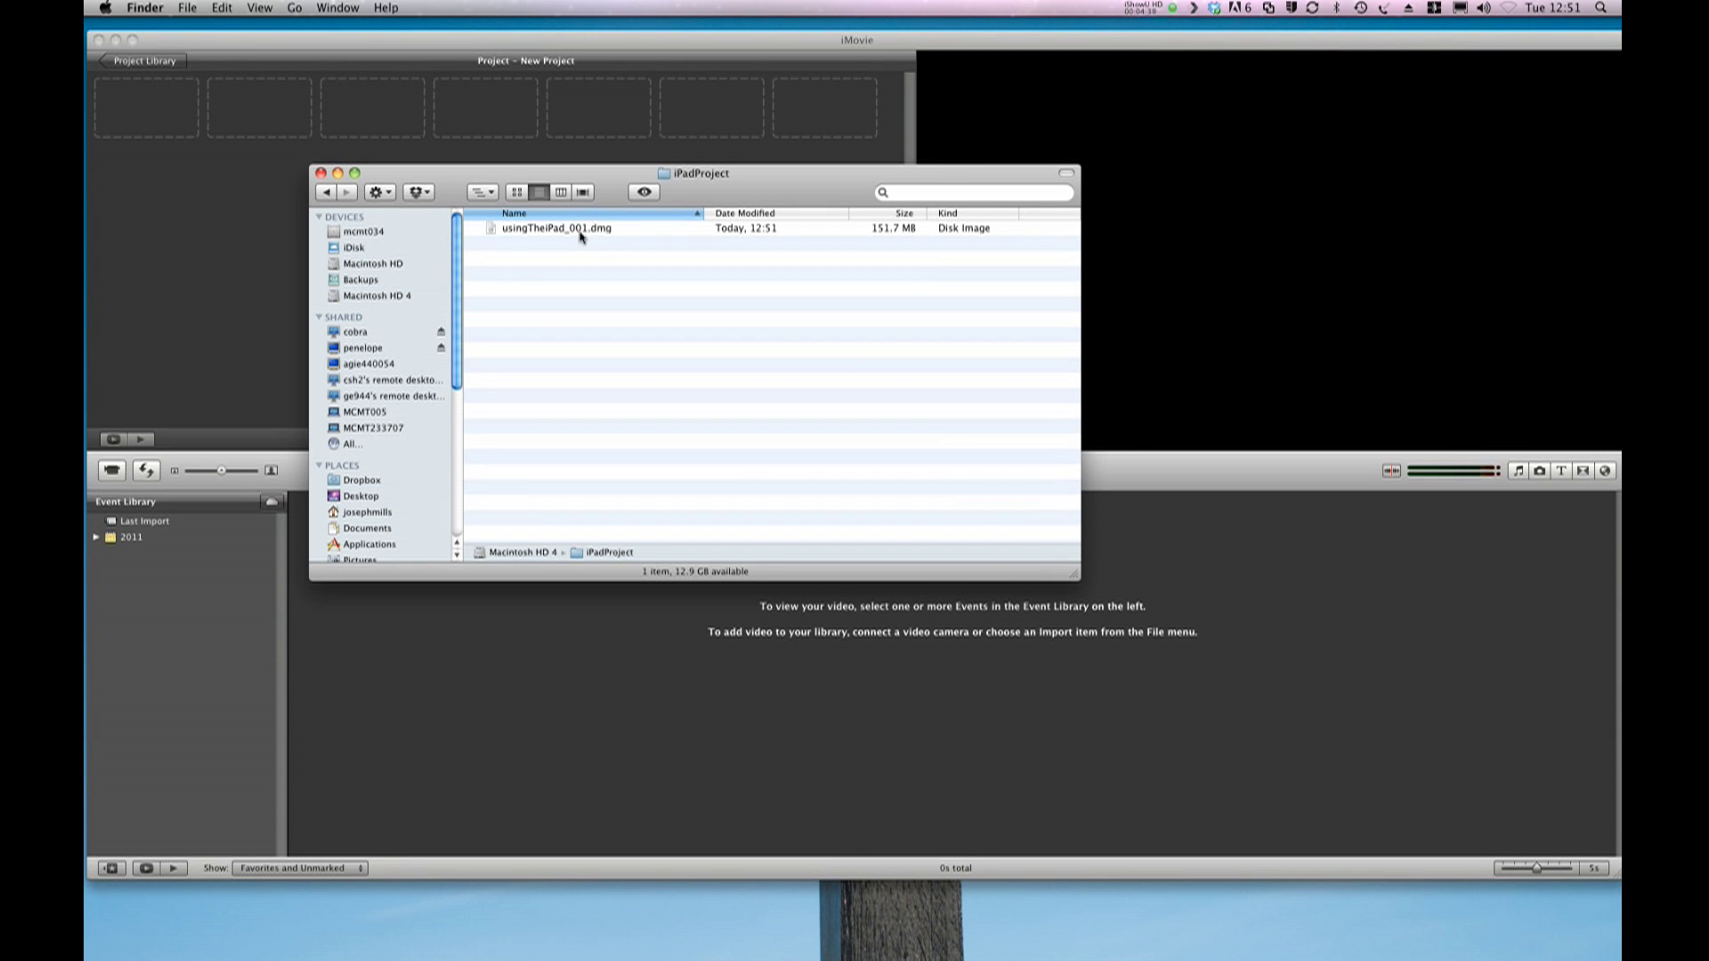
Mount usingTheiPad_001.dmg and close the separate EOS_DIGITAL window it opens.
left_click(533, 230)
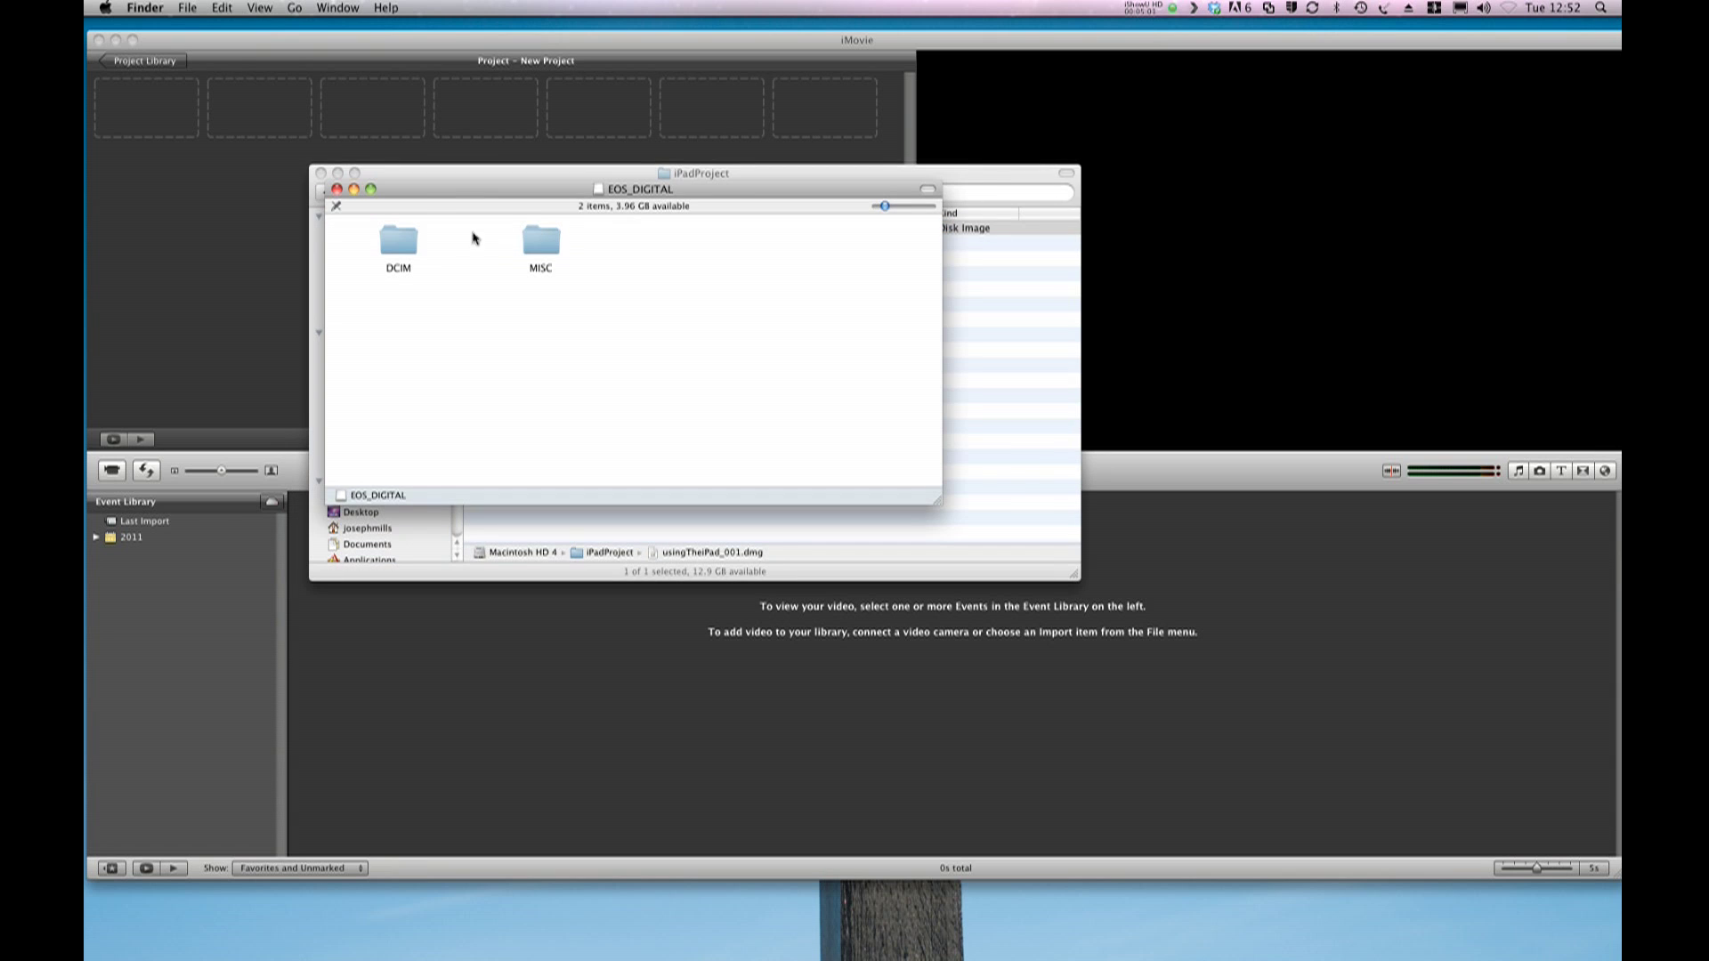
left_click_drag(422, 181, 616, 450)
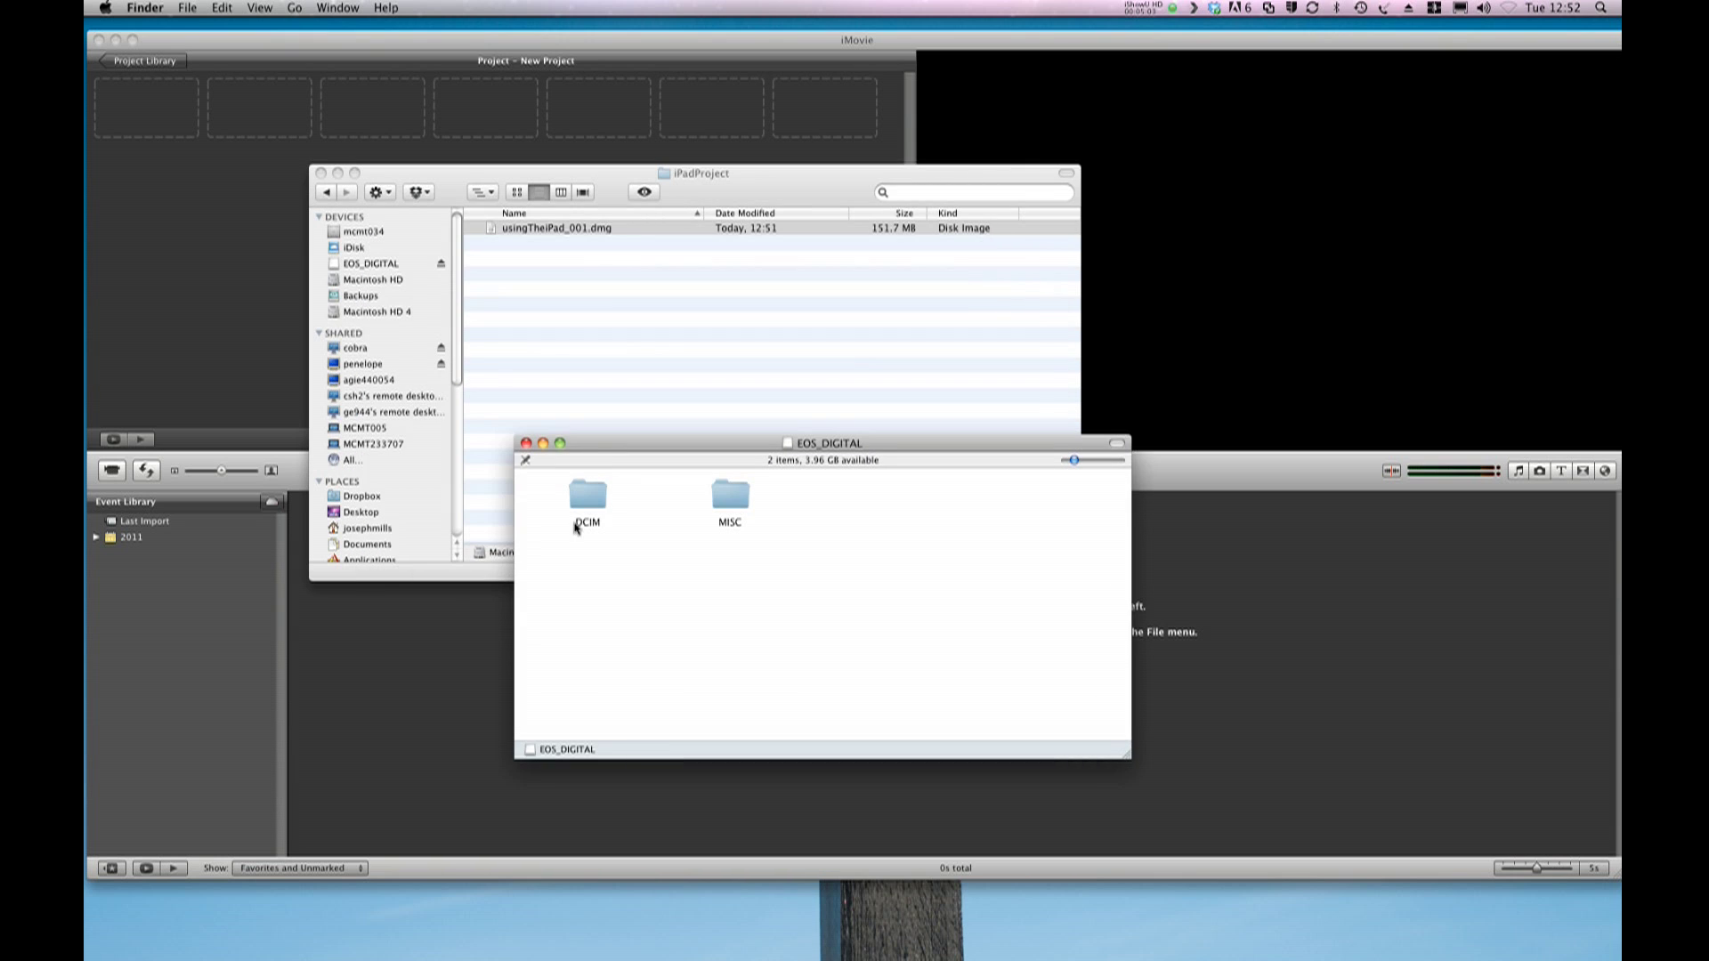
left_click(526, 444)
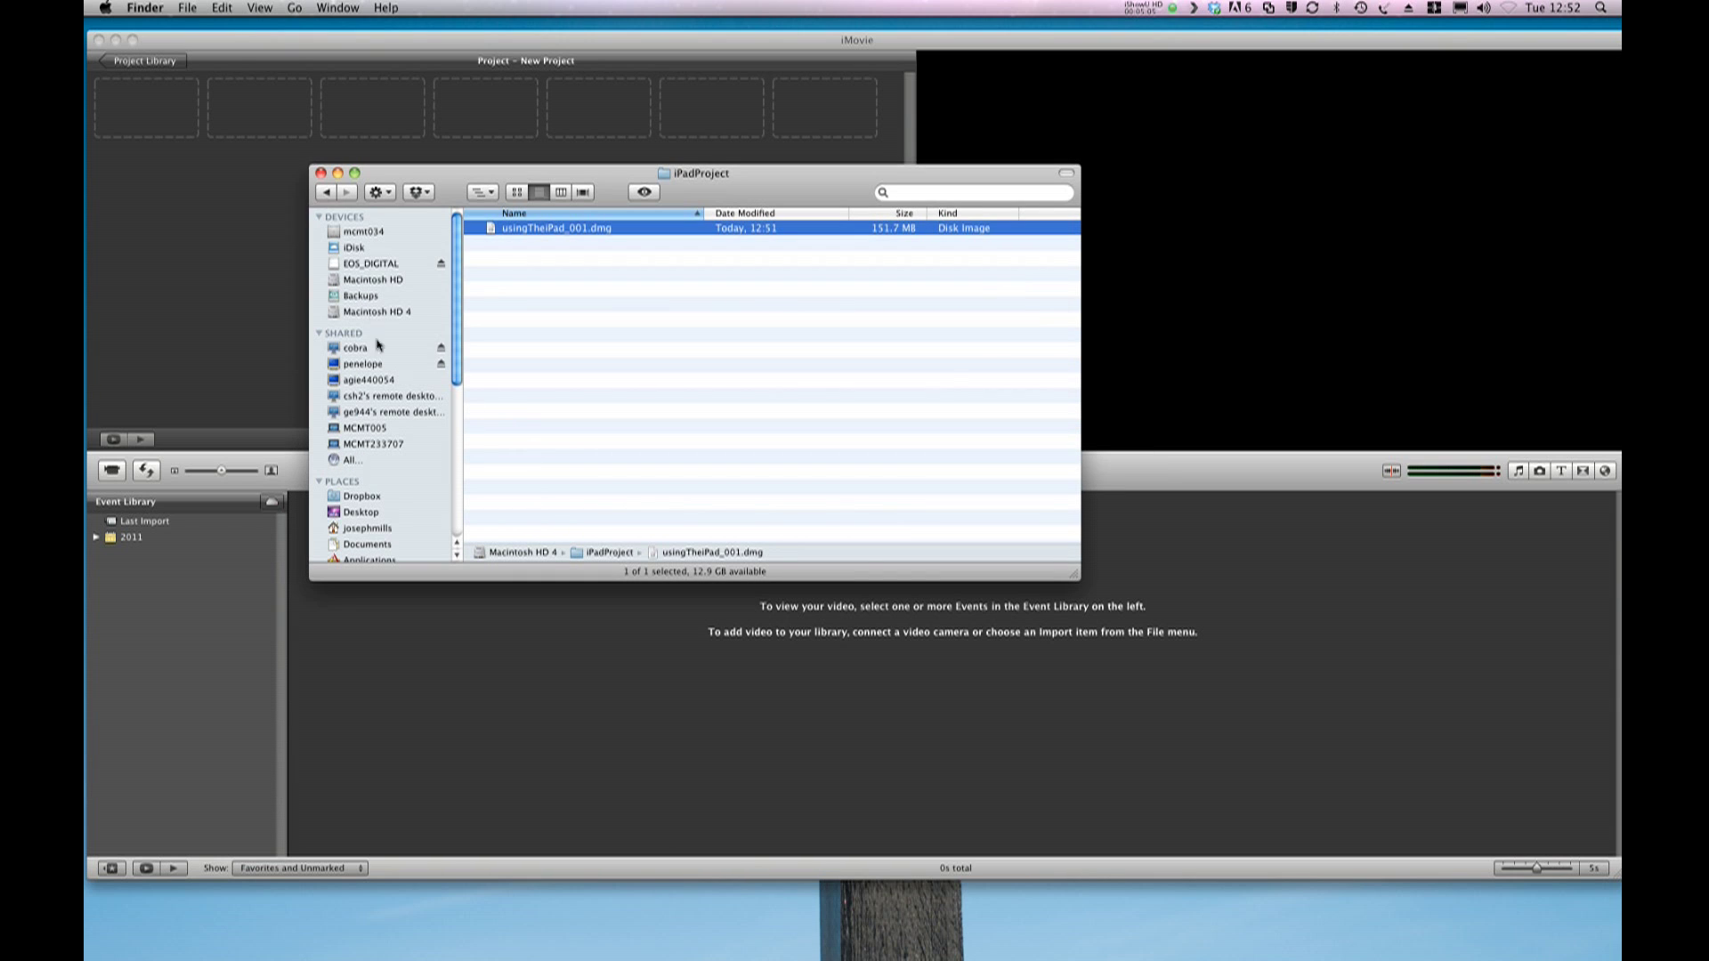
Quick Look MVI_0395.MOV inside DCIM/100EOS7D, then collapse the folders again.
left_click(377, 270)
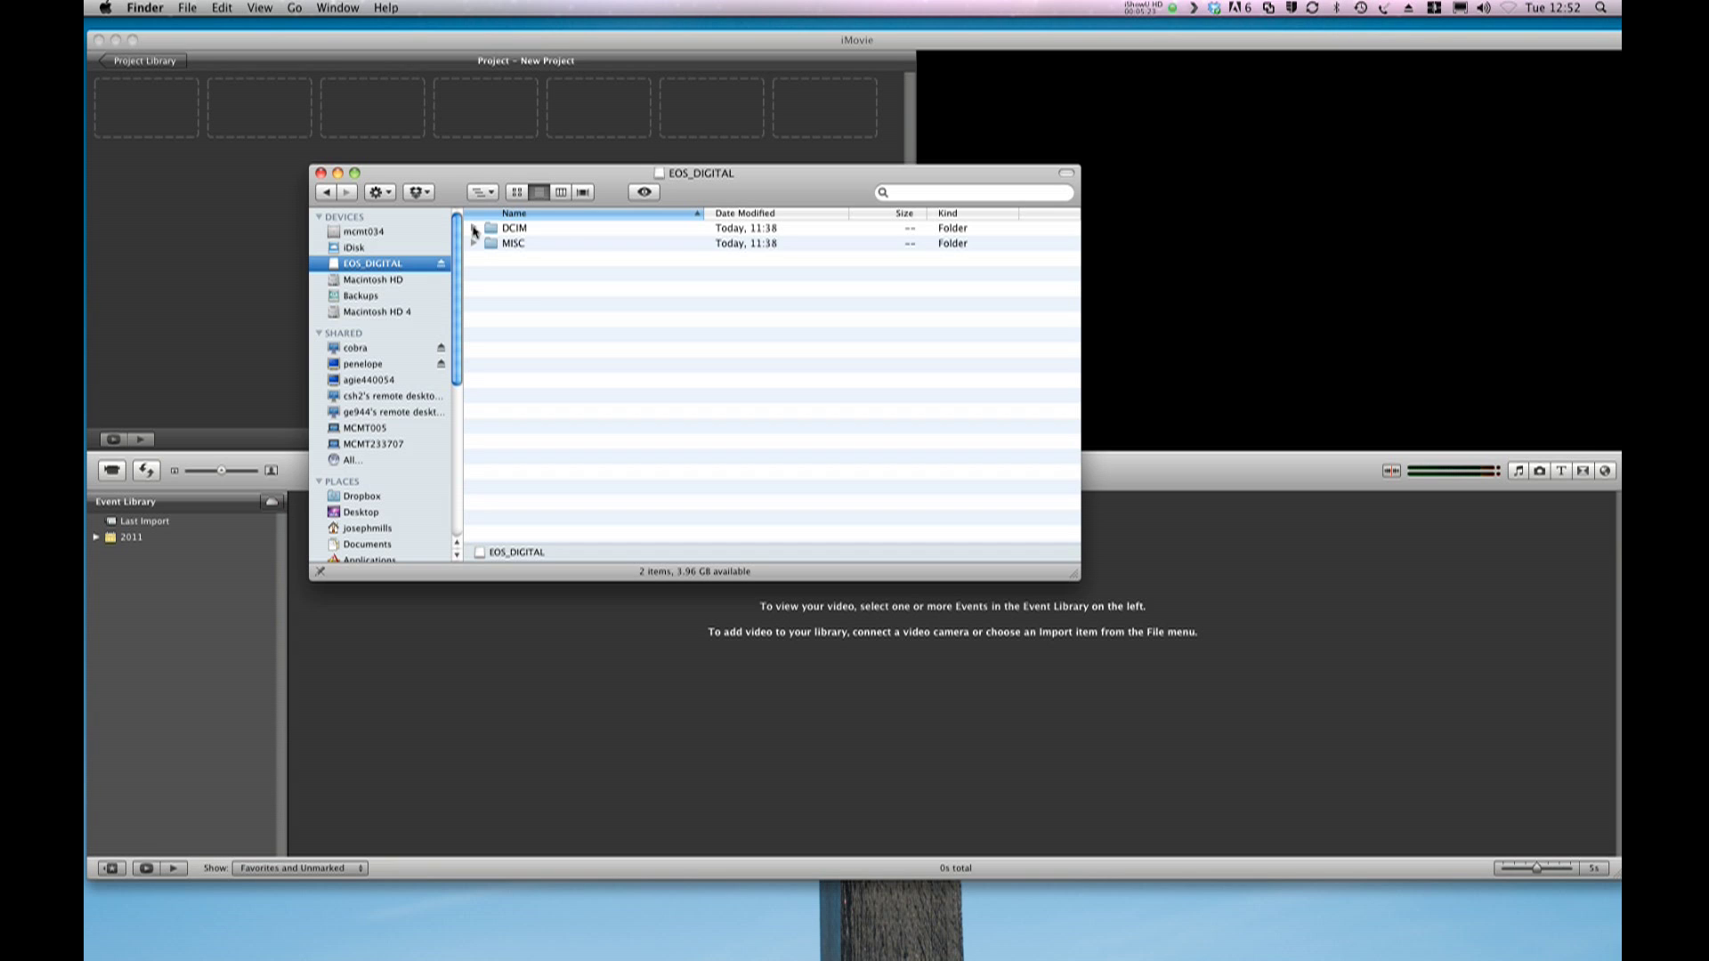
left_click(474, 229)
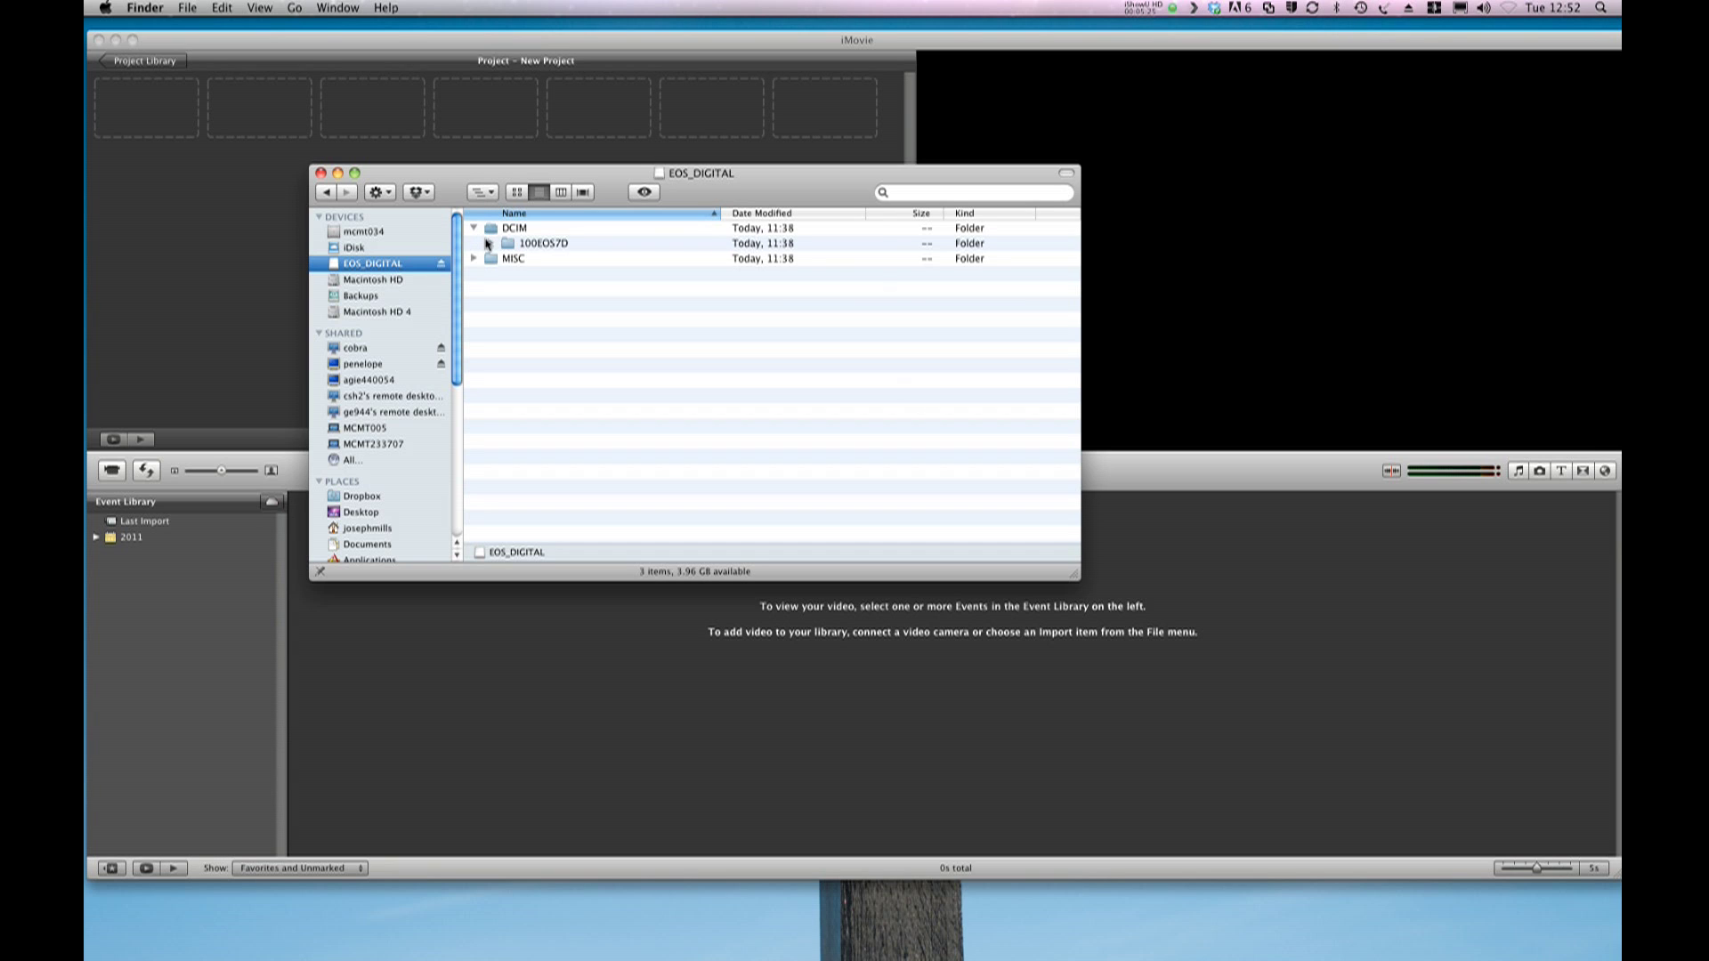
left_click(491, 244)
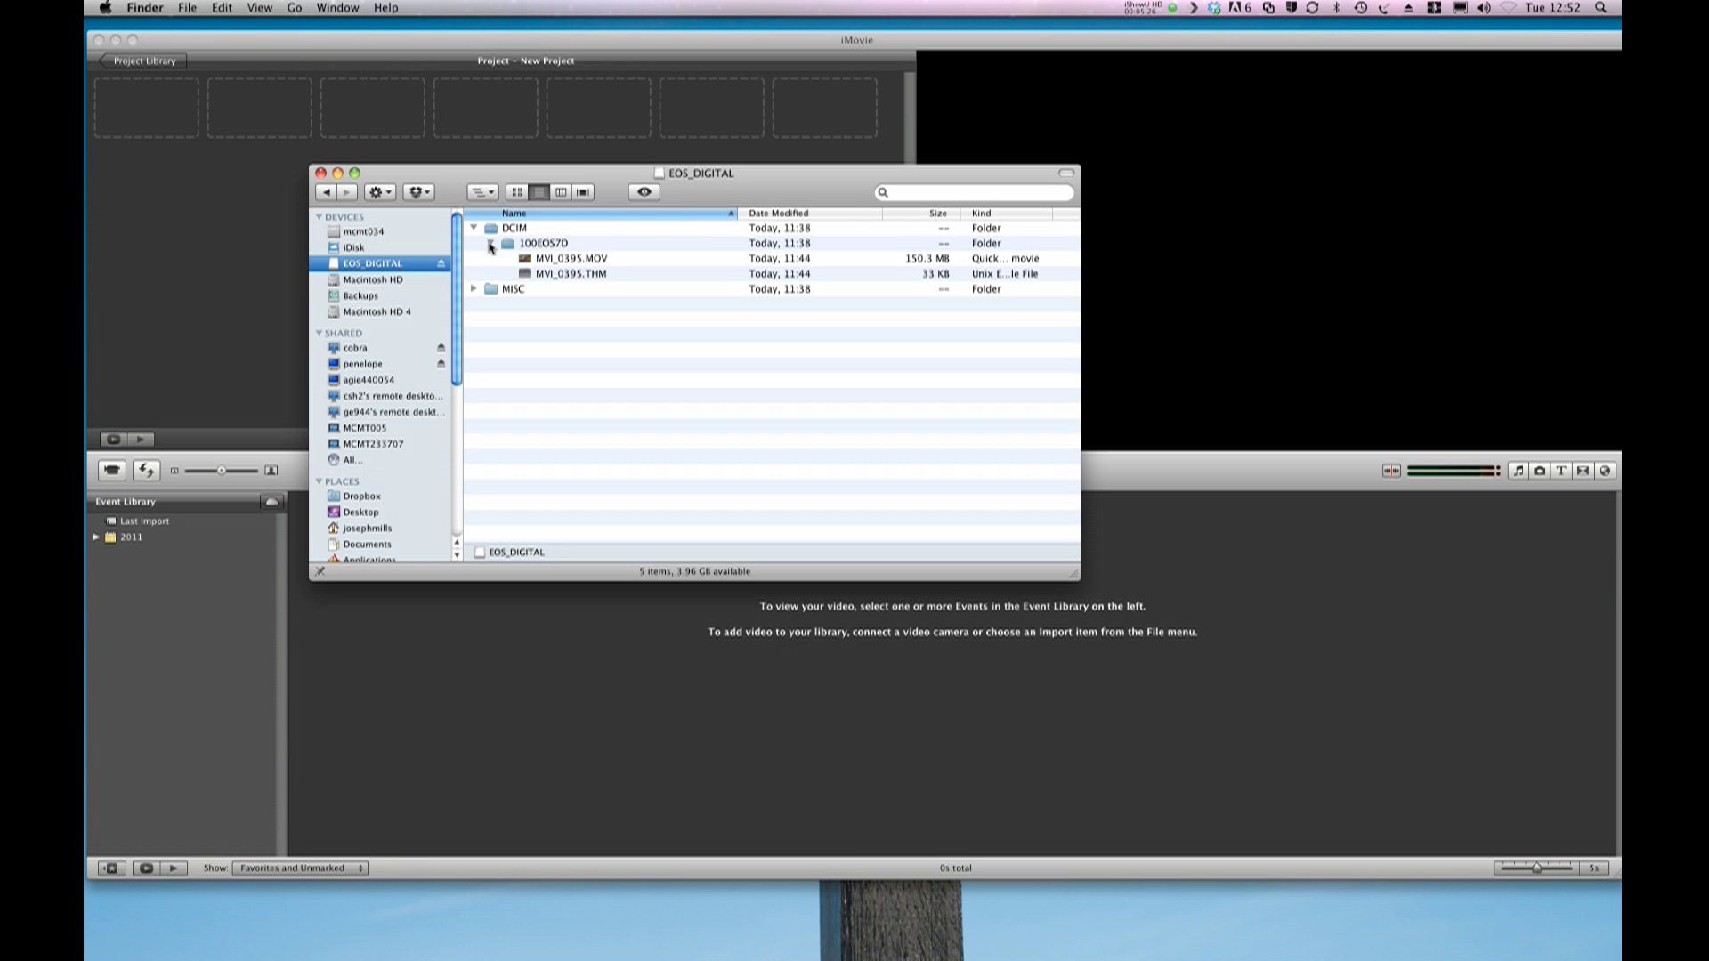
left_click(579, 261)
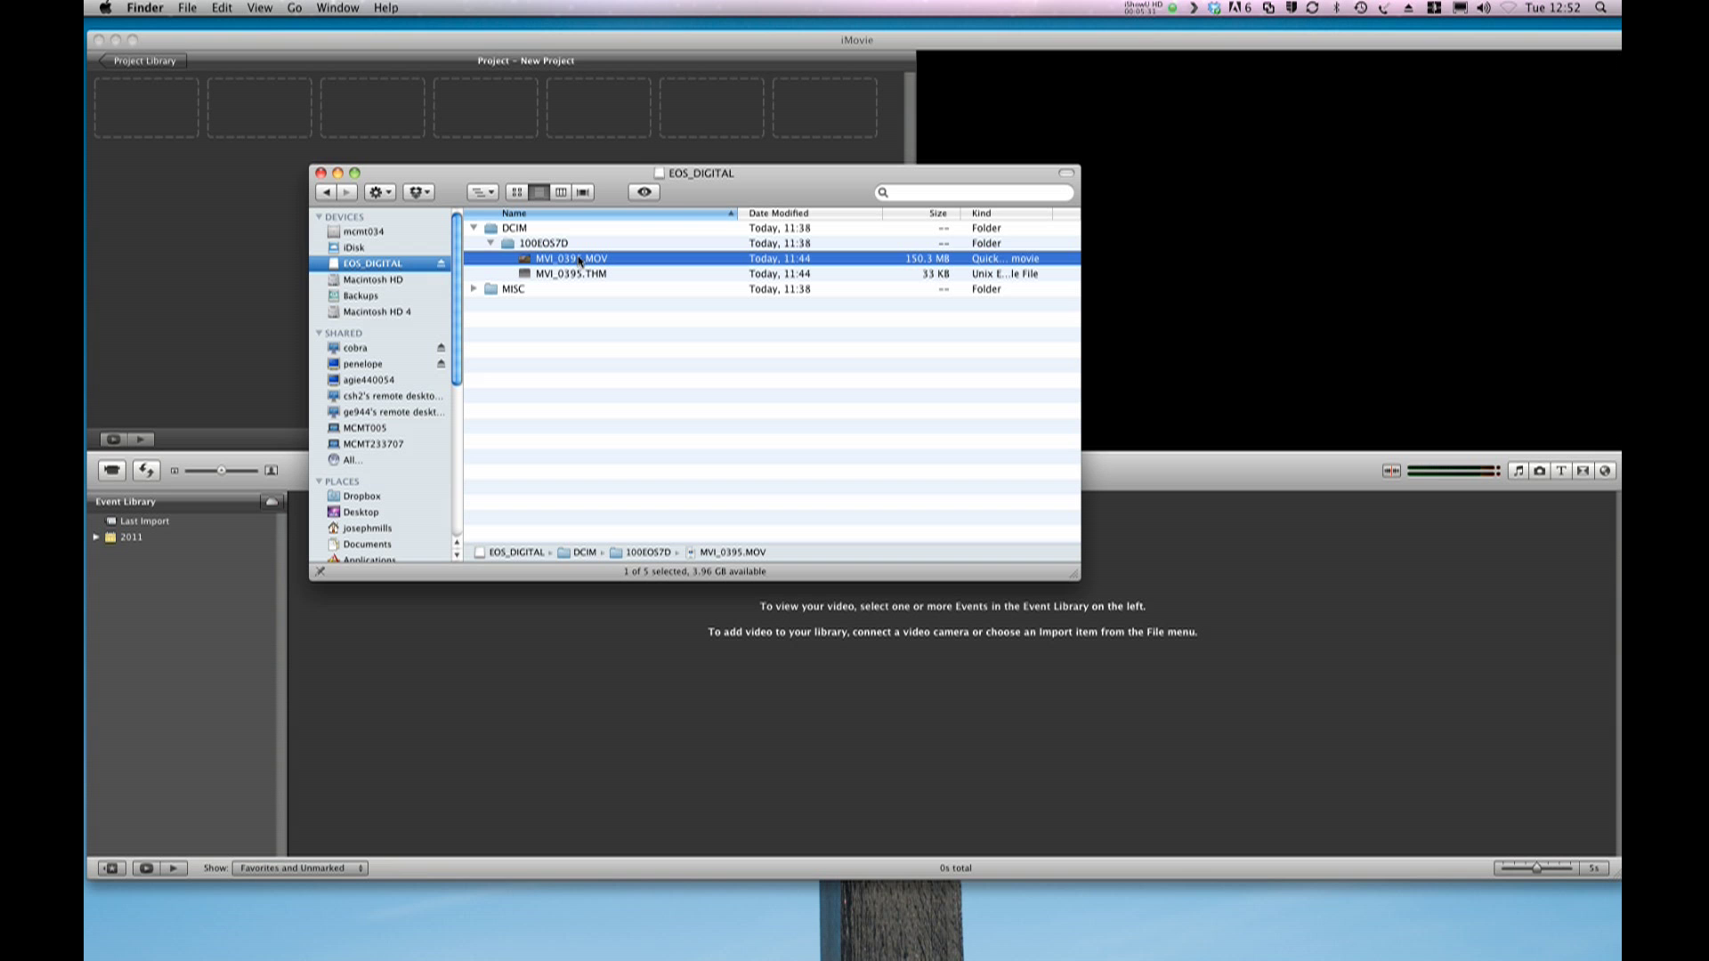
key("space")
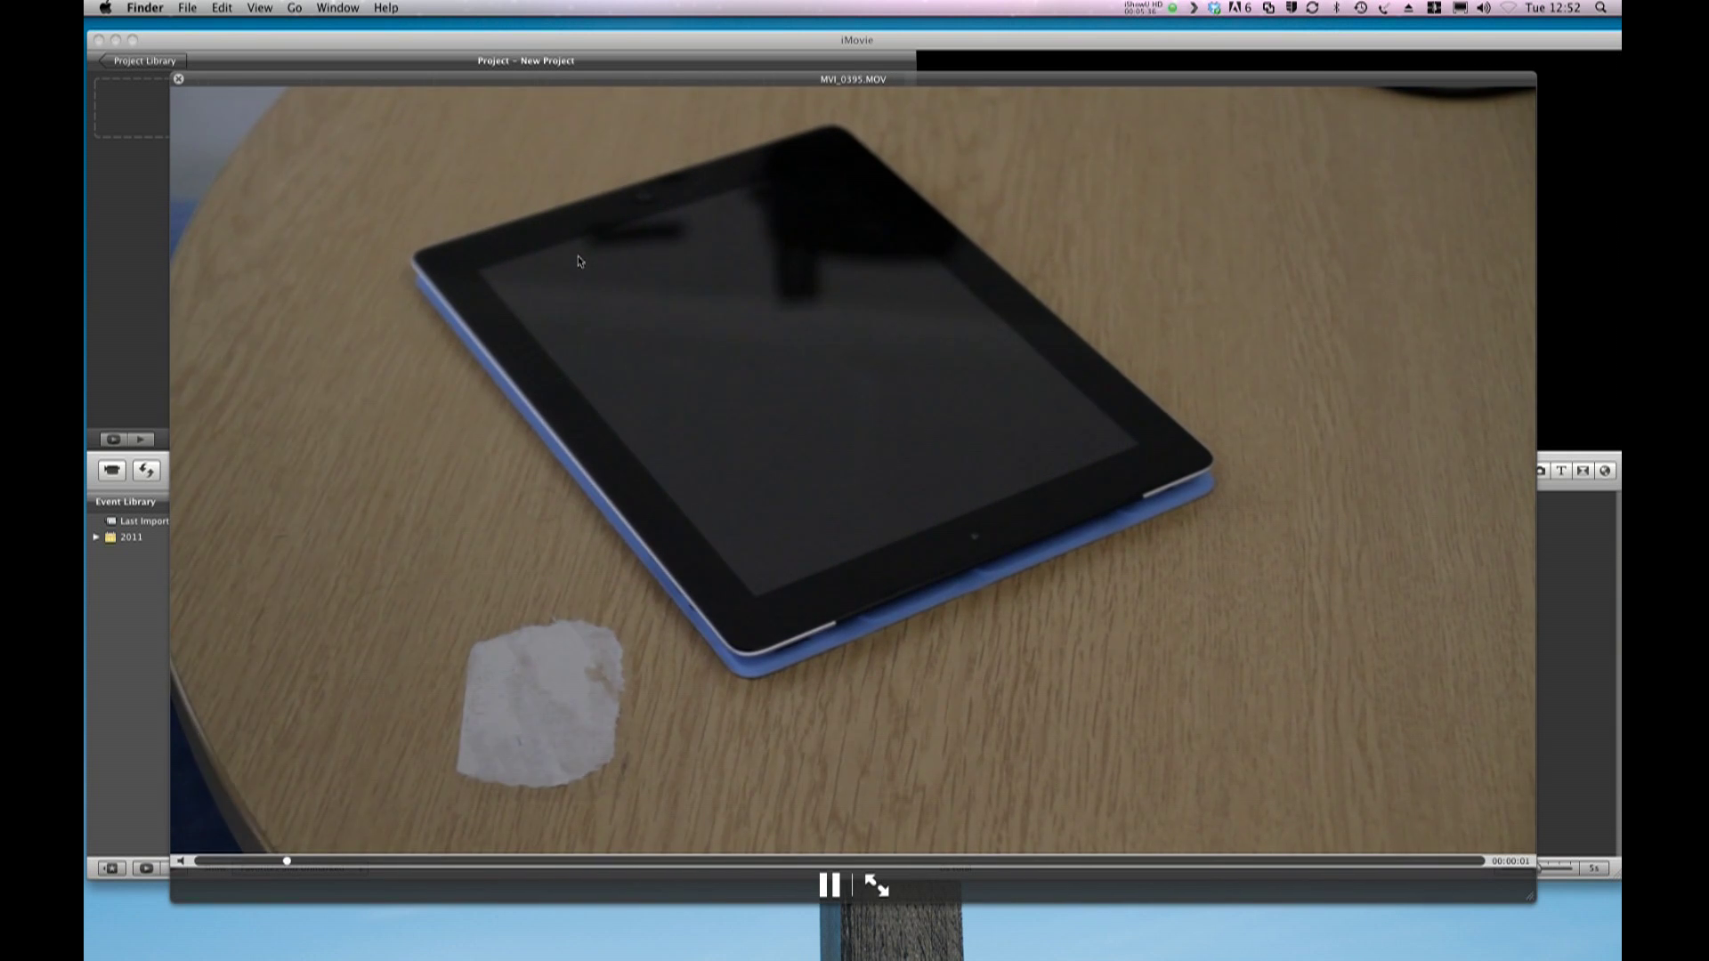
key("space")
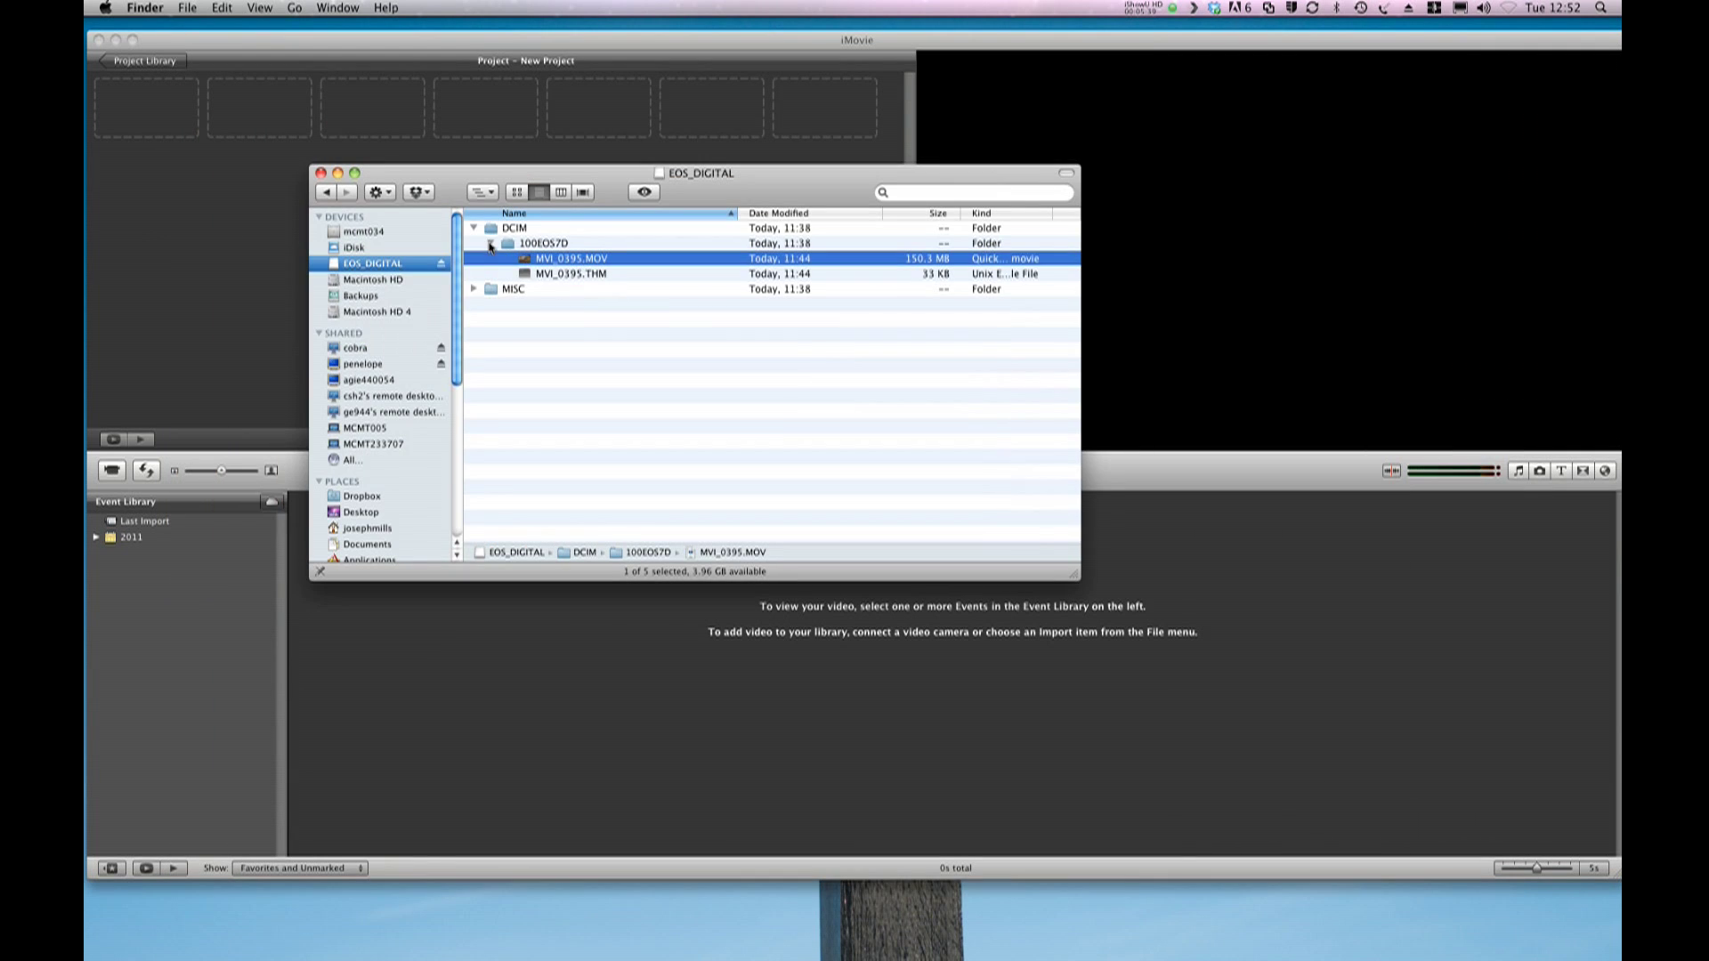
left_click(490, 244)
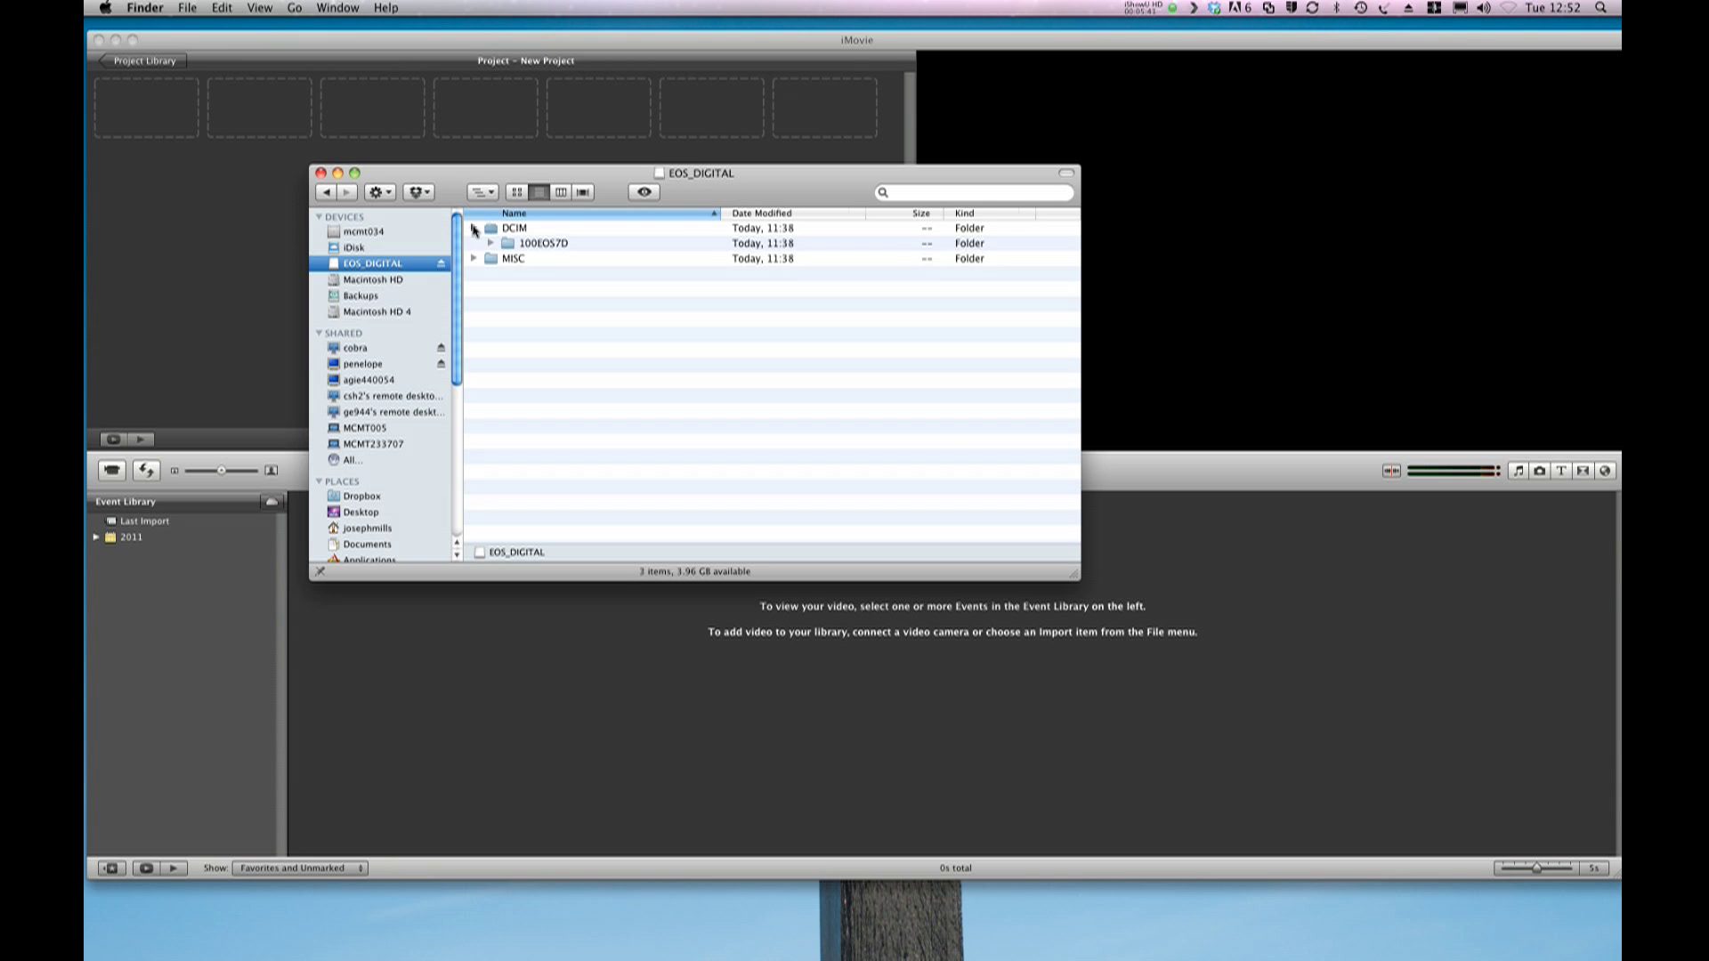
left_click(474, 228)
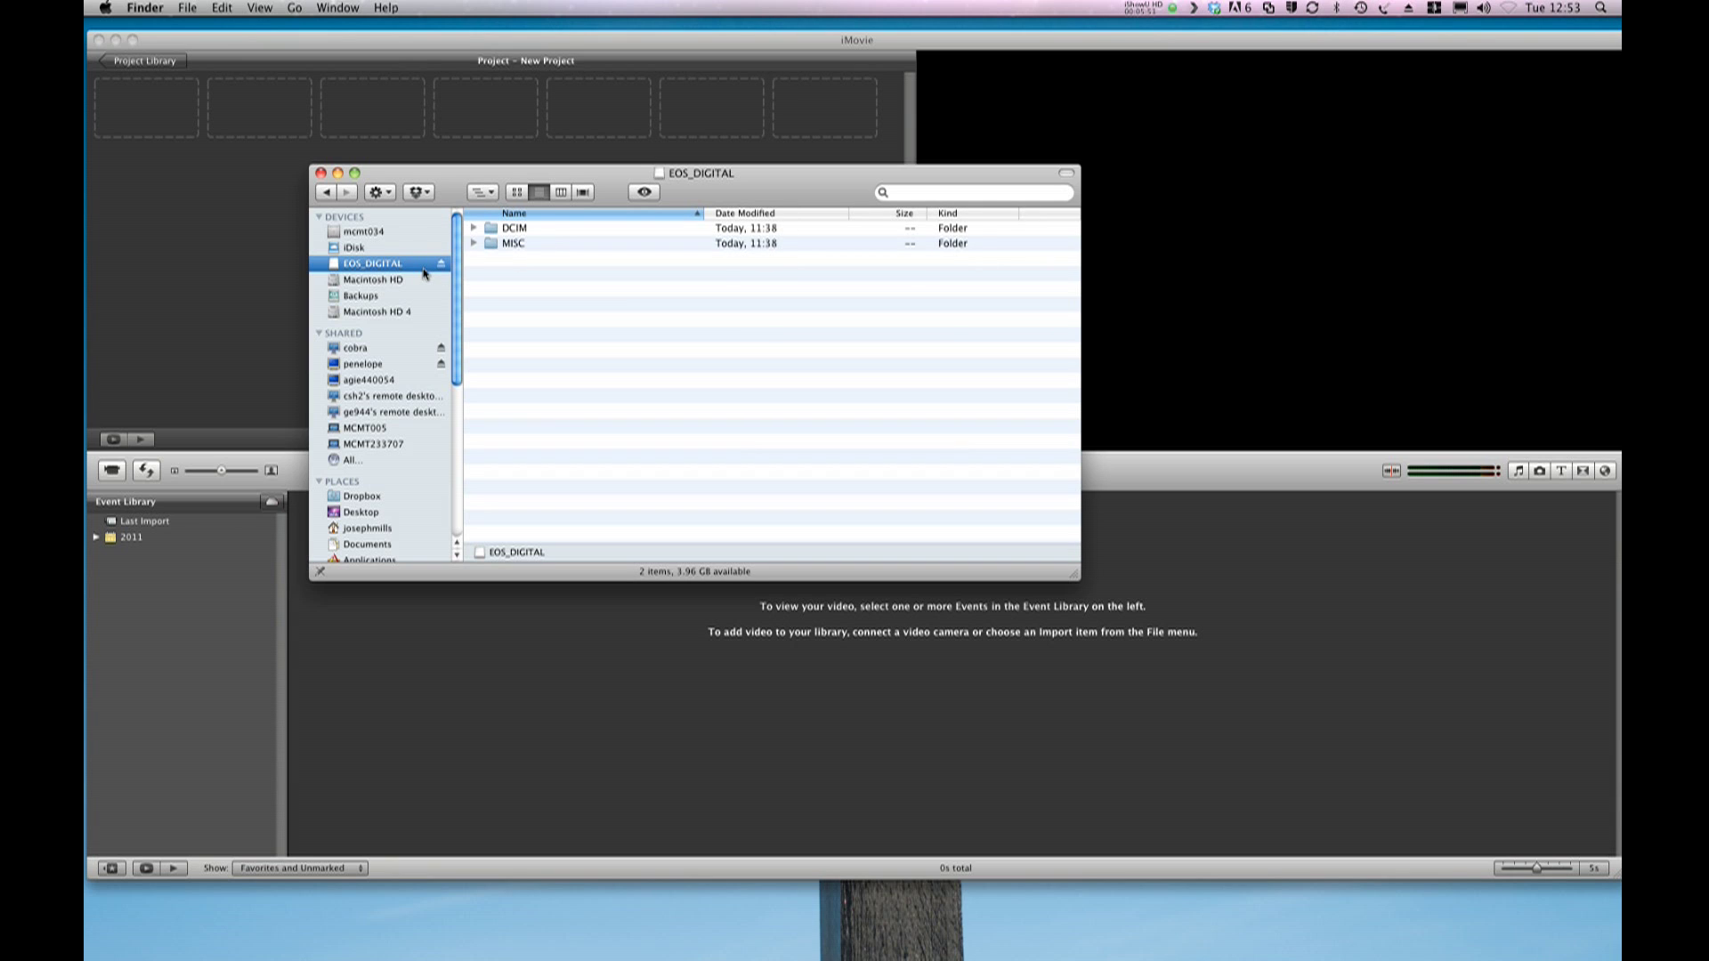
Reopen iPadProject on Macintosh HD 4, show the EOS_DIGITAL volume, and move its window aside.
left_click(397, 315)
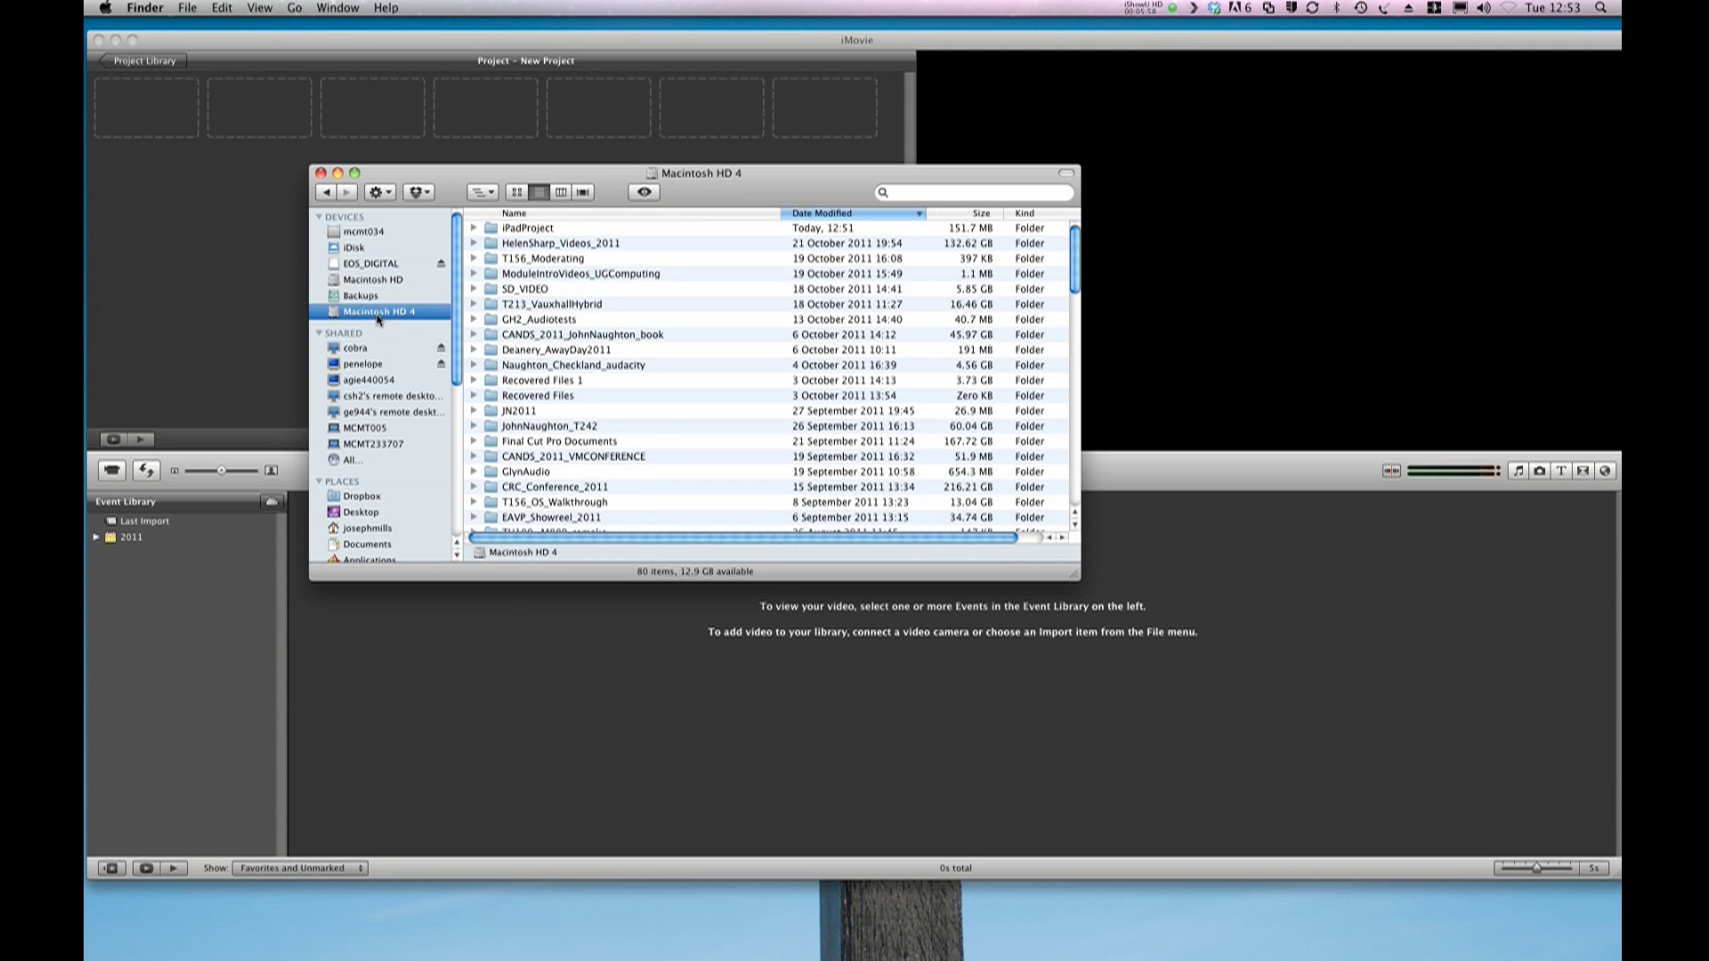
double_click(539, 228)
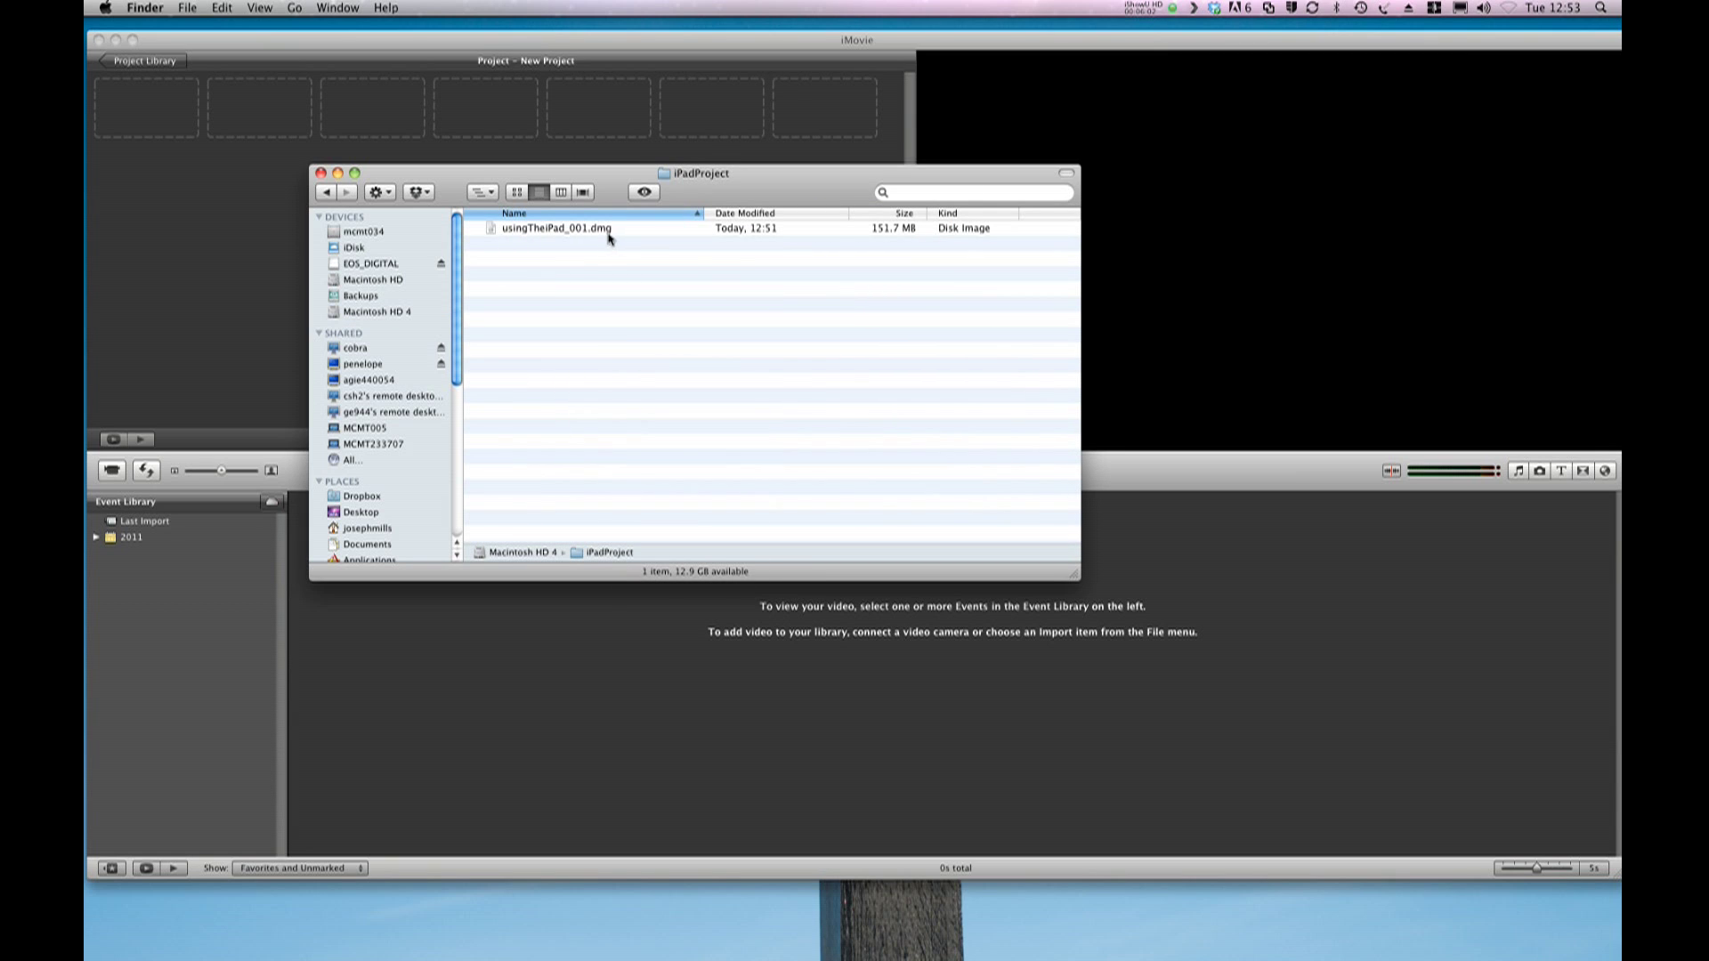
left_click(354, 265)
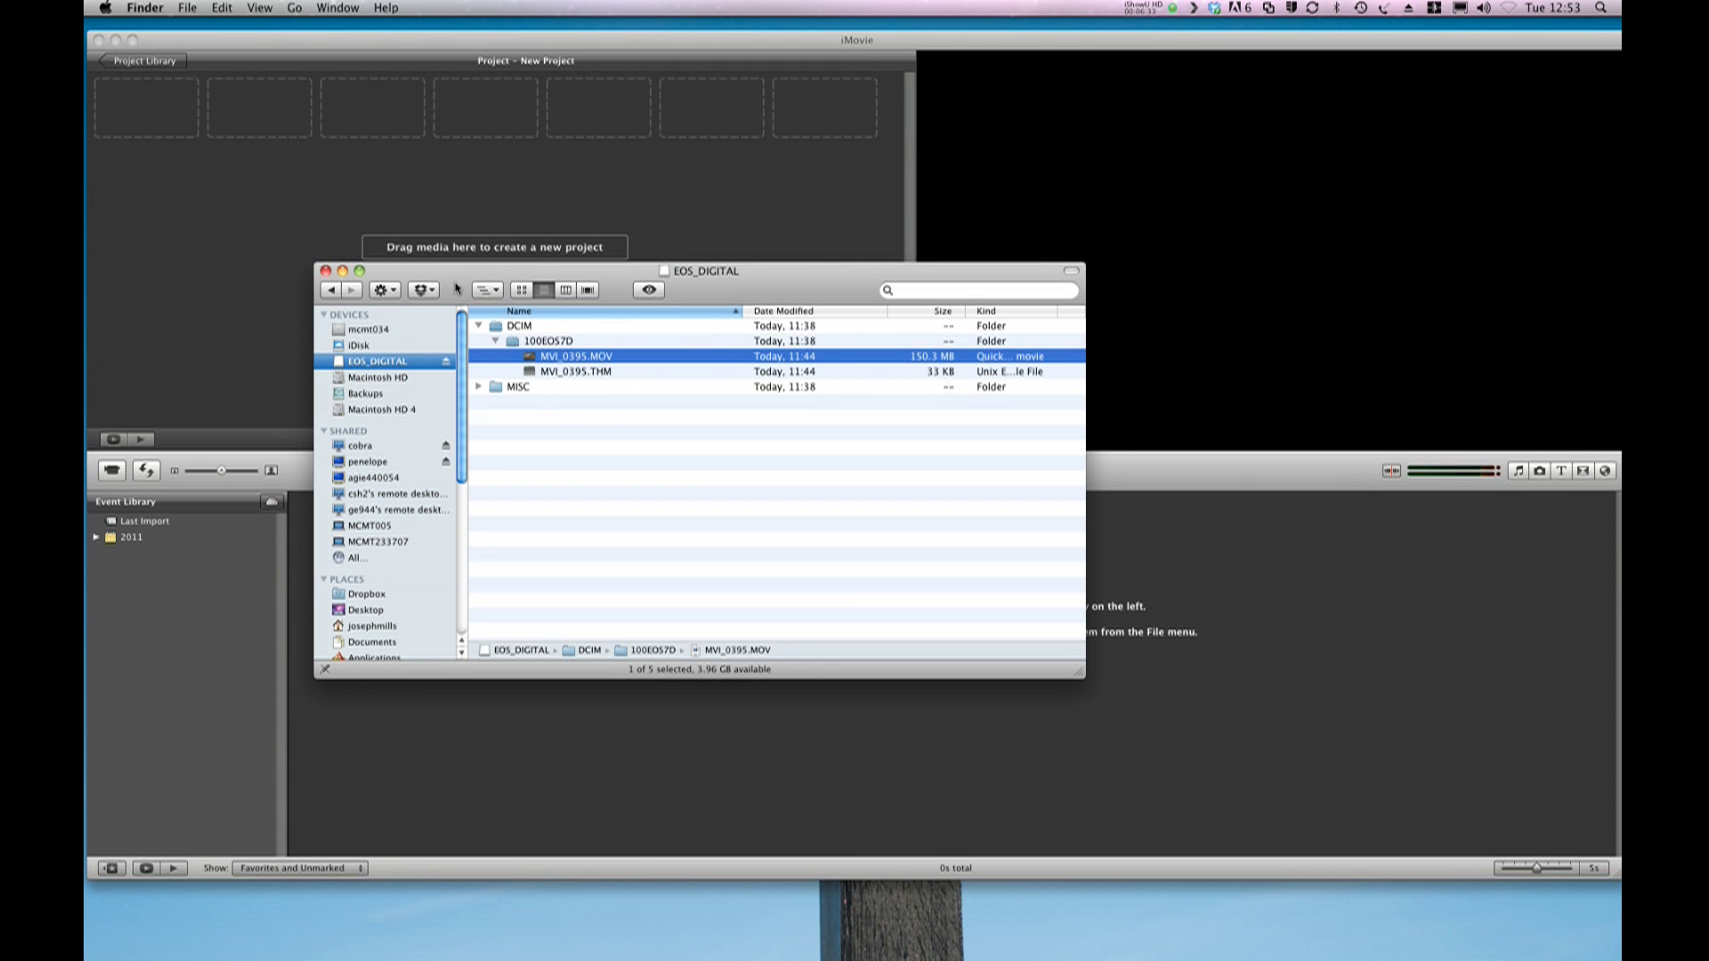
left_click_drag(457, 289, 909, 220)
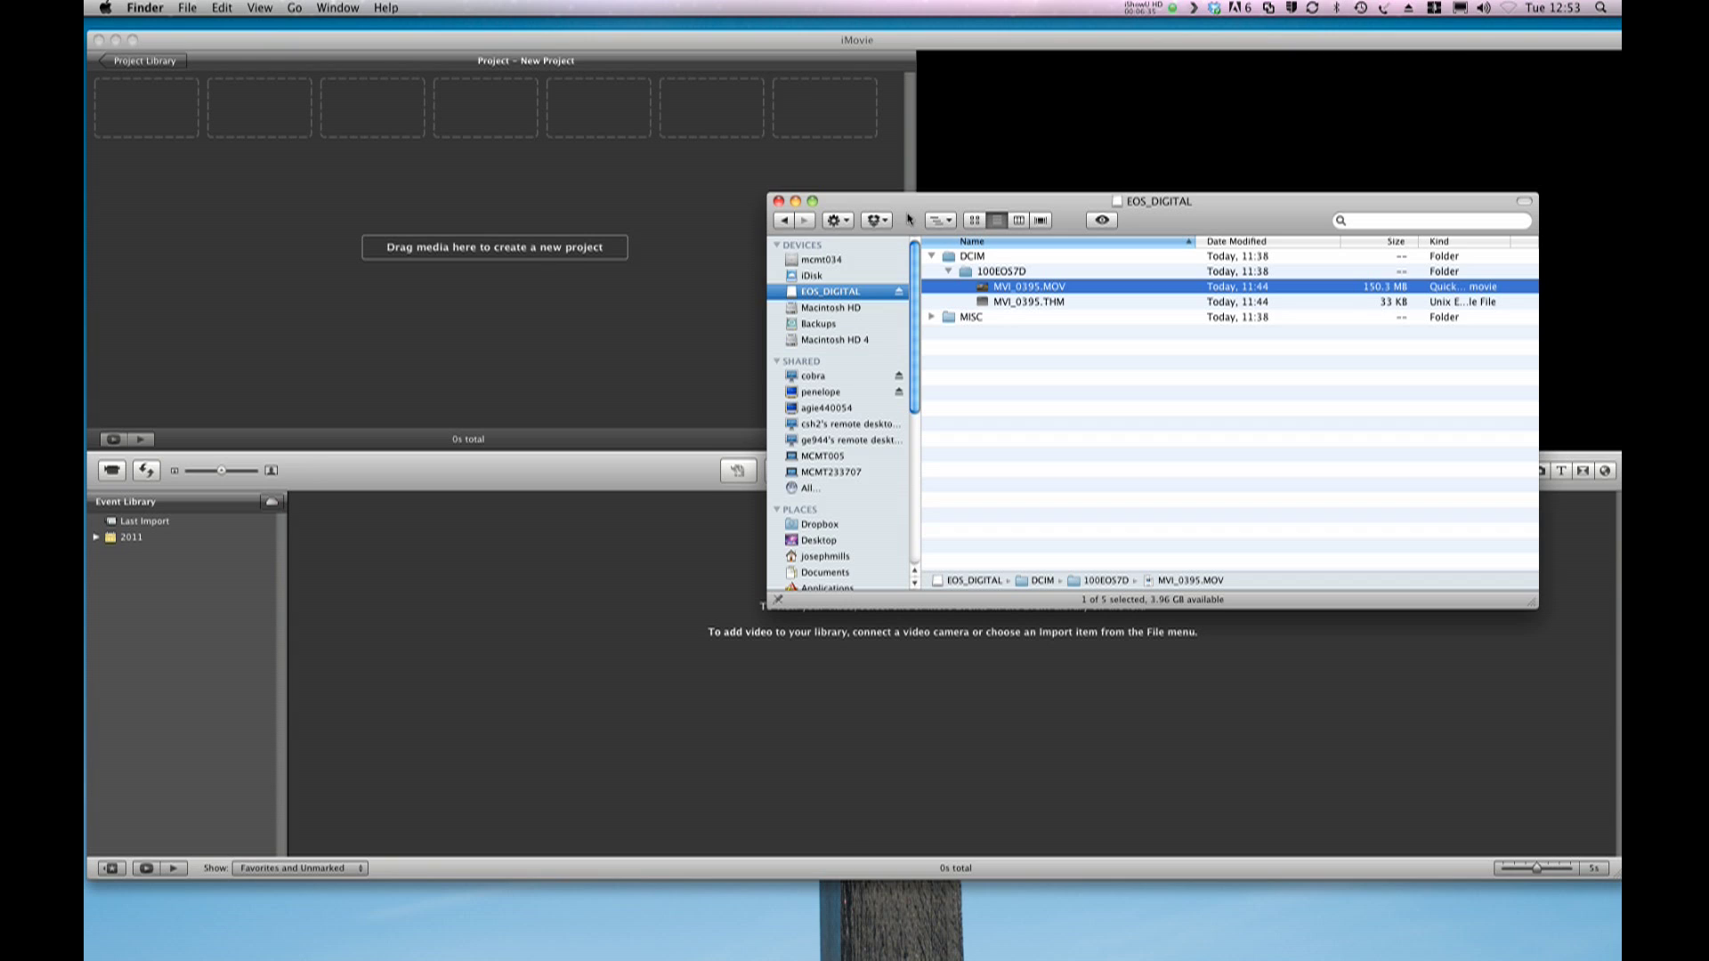
Bring iMovie forward and open its import-movies-from-disk dialog.
left_click(413, 475)
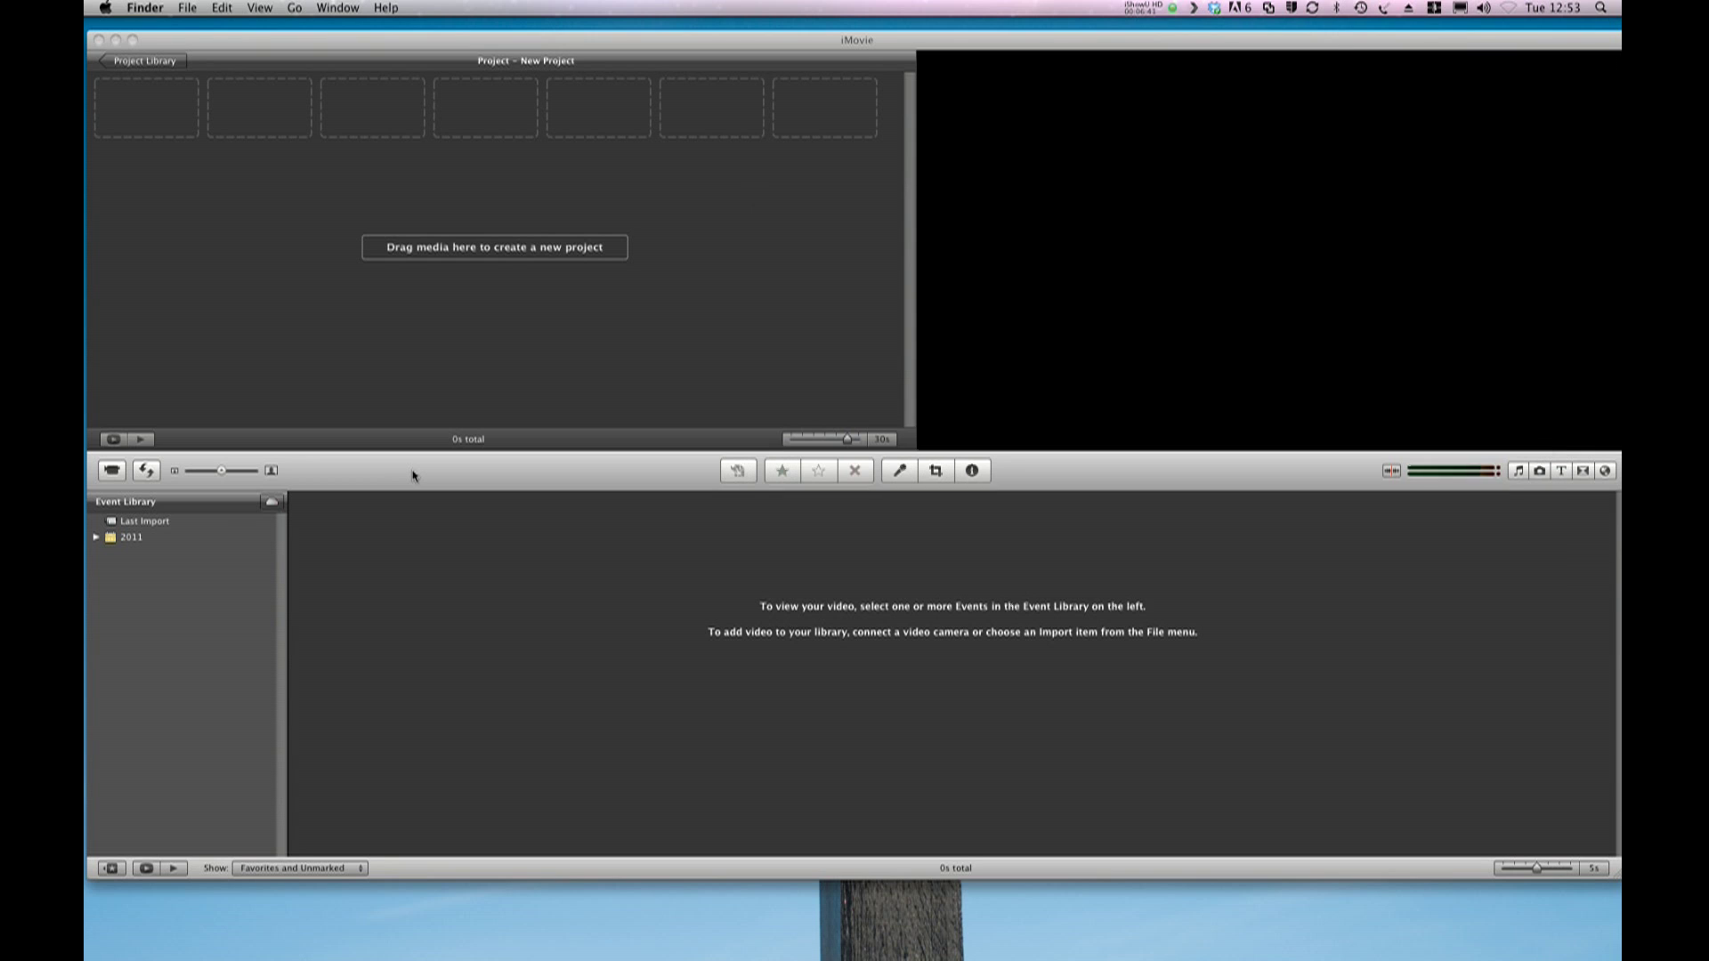
left_click(183, 7)
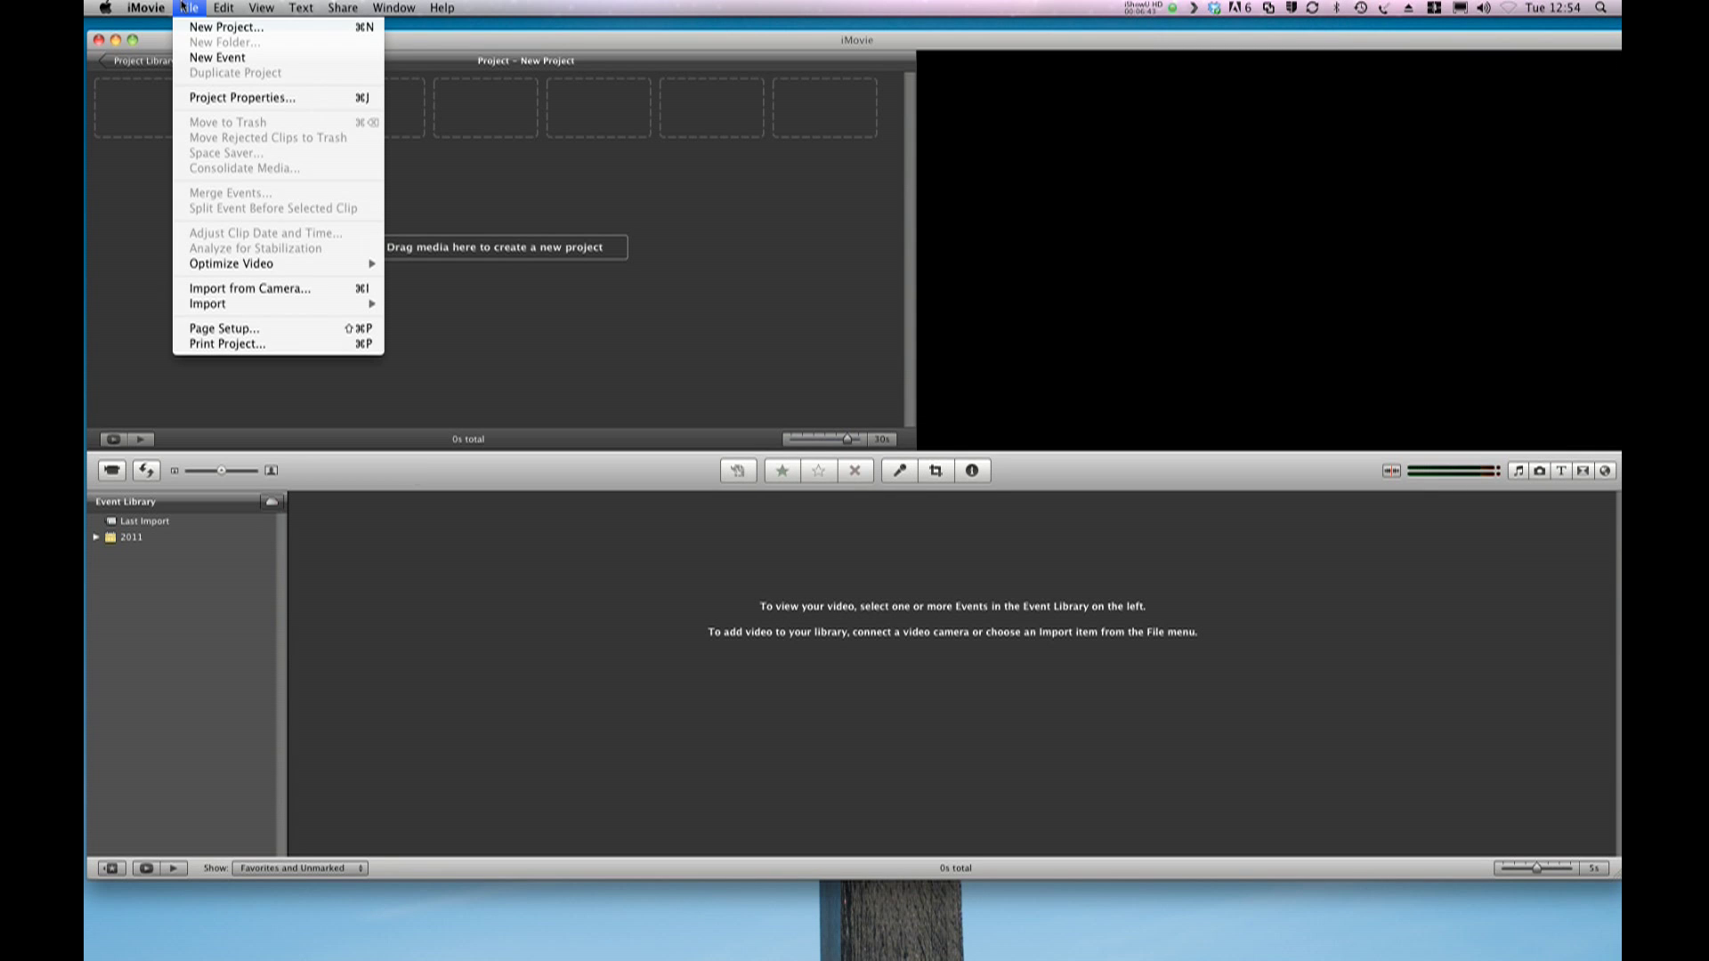
mouse_move(239, 310)
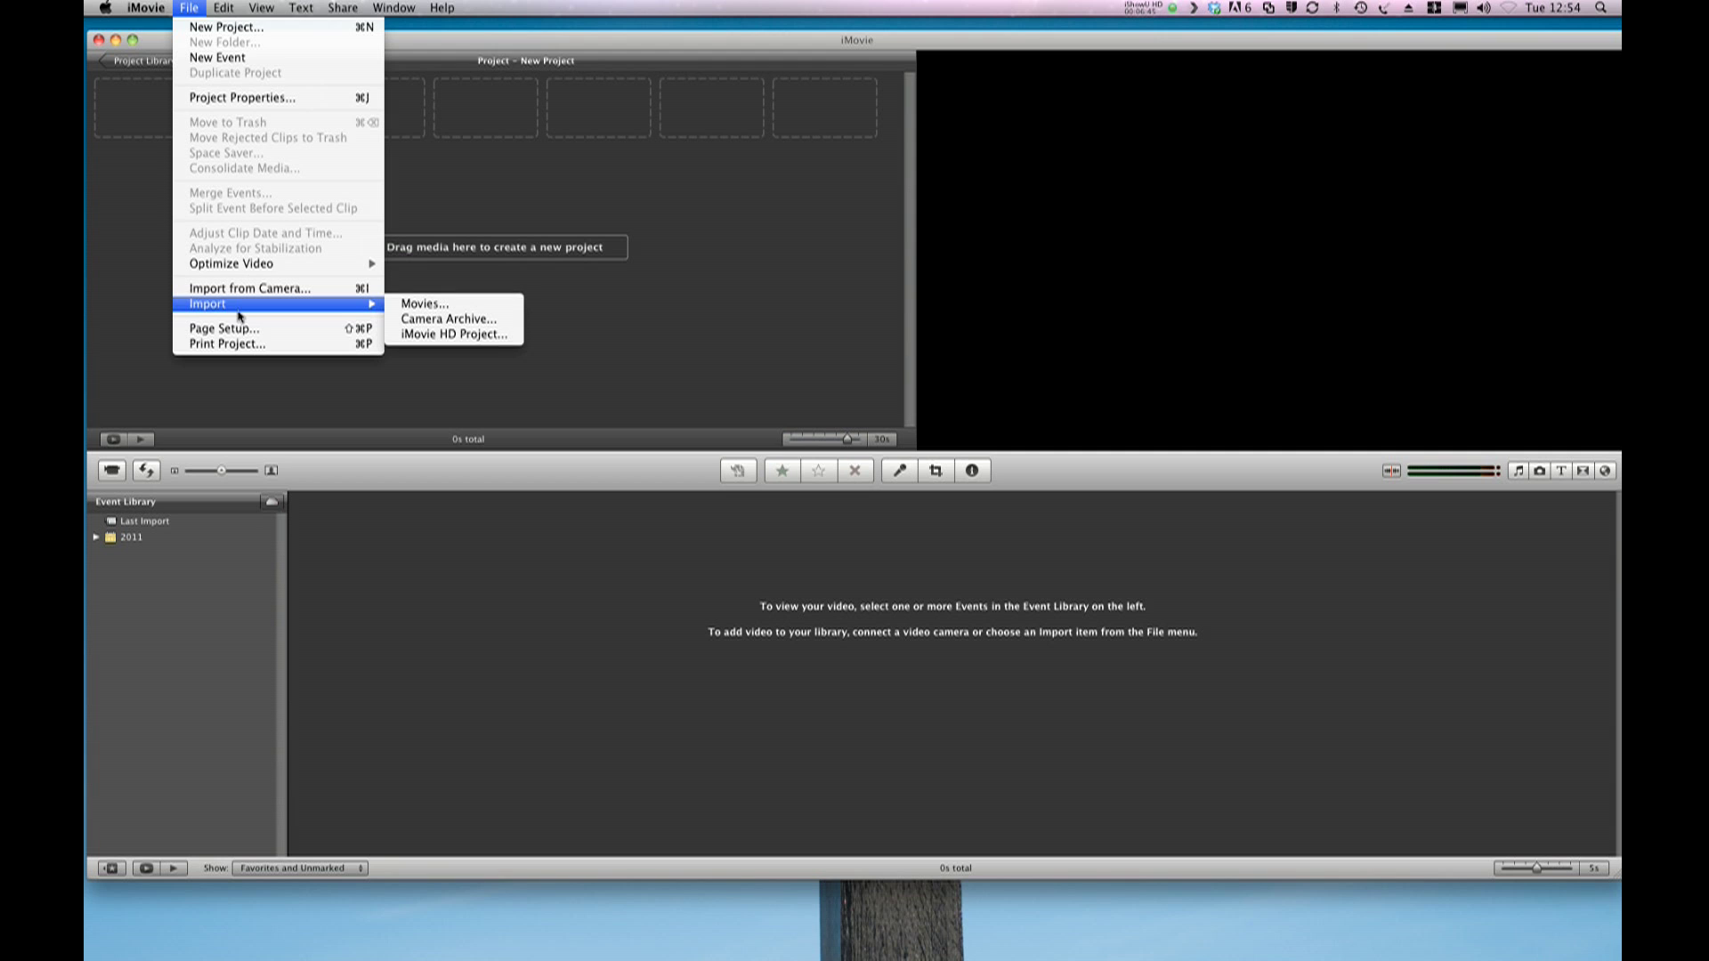
left_click(432, 305)
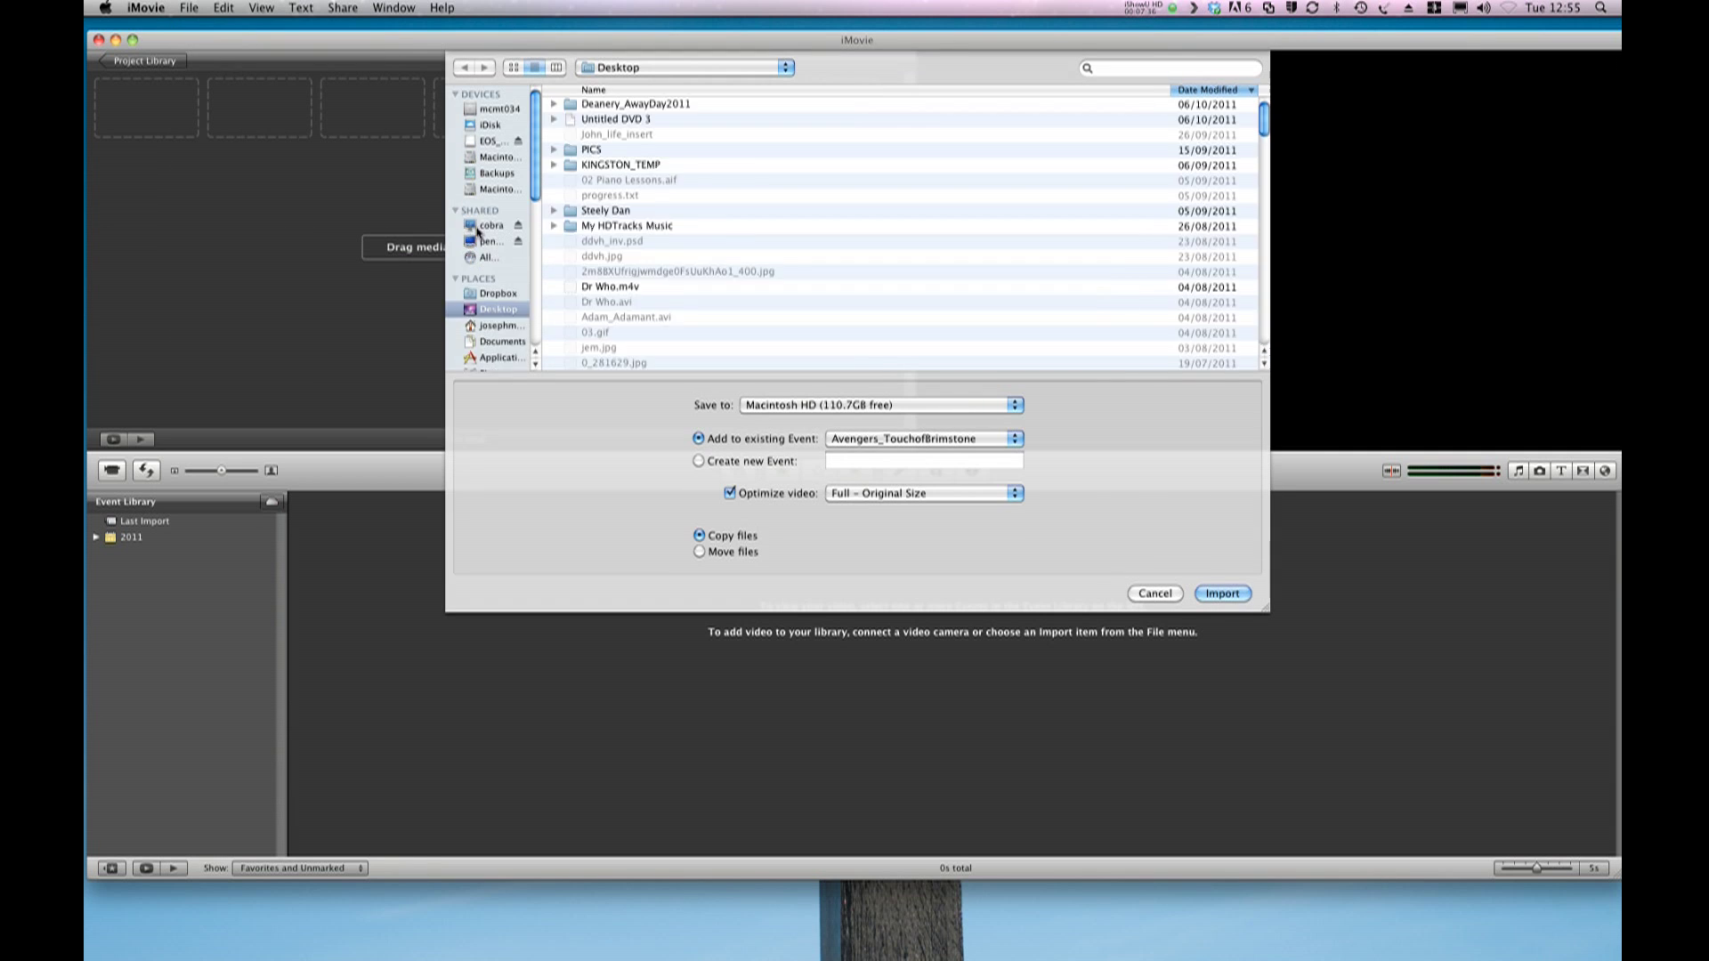
Browse EOS_DIGITAL to DCIM/100EOS7D and select MVI_0395.MOV for import.
left_click(486, 140)
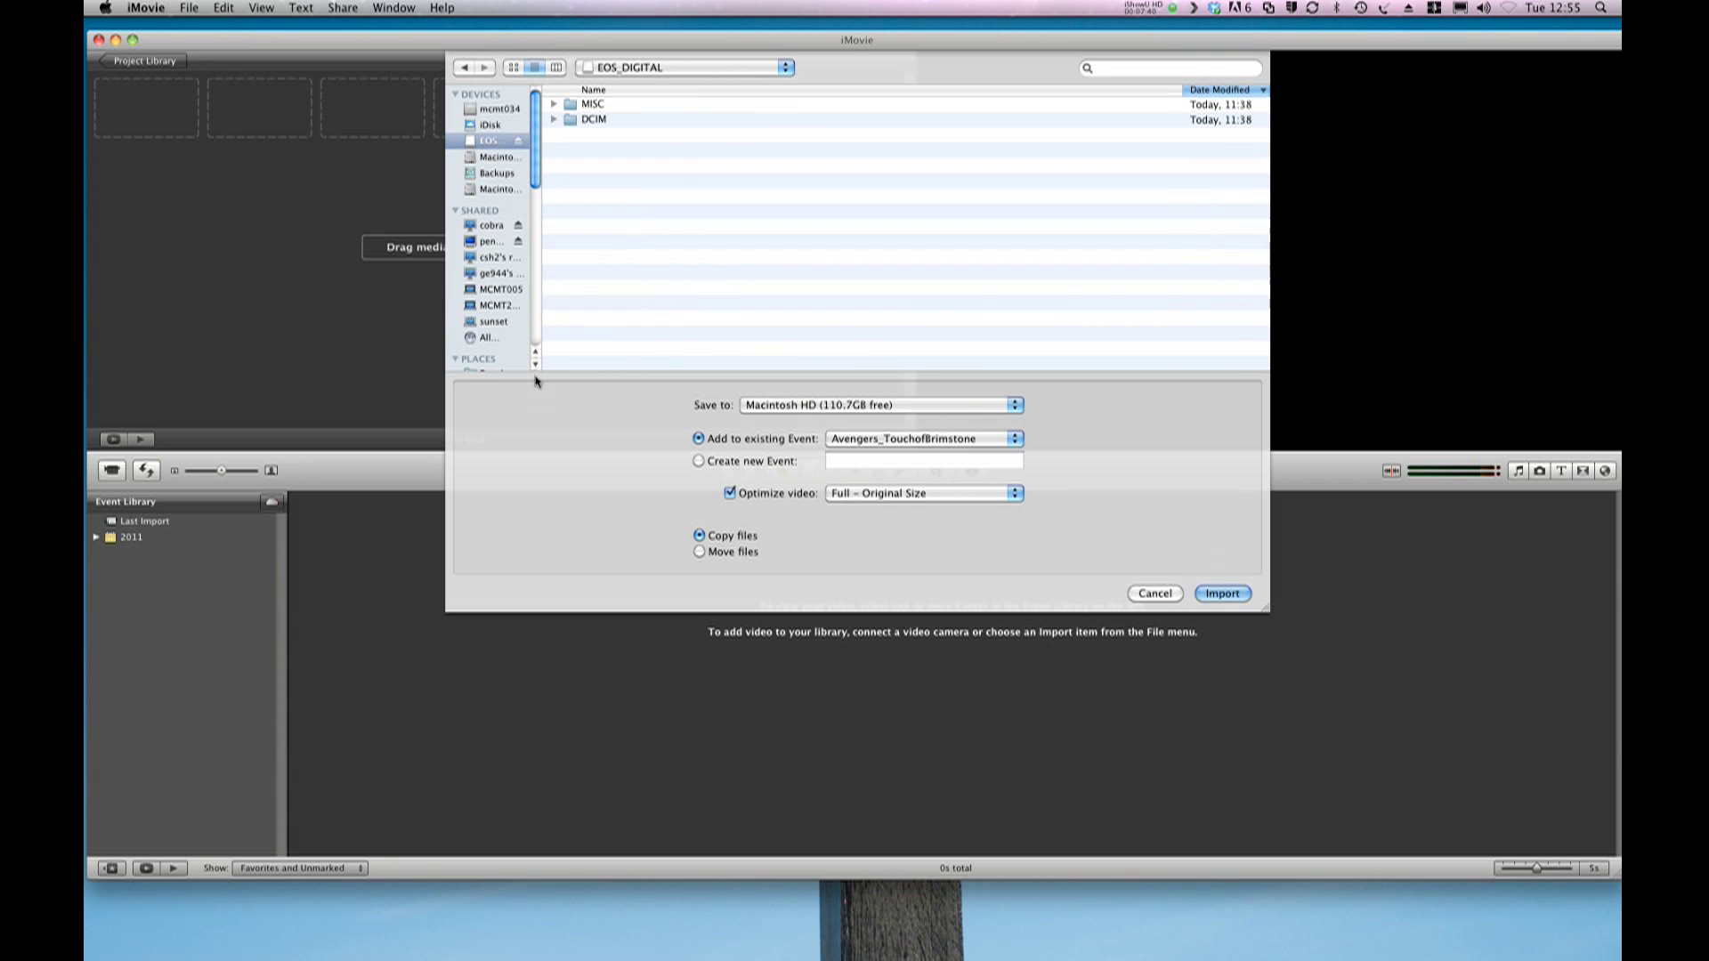
left_click_drag(543, 357, 621, 356)
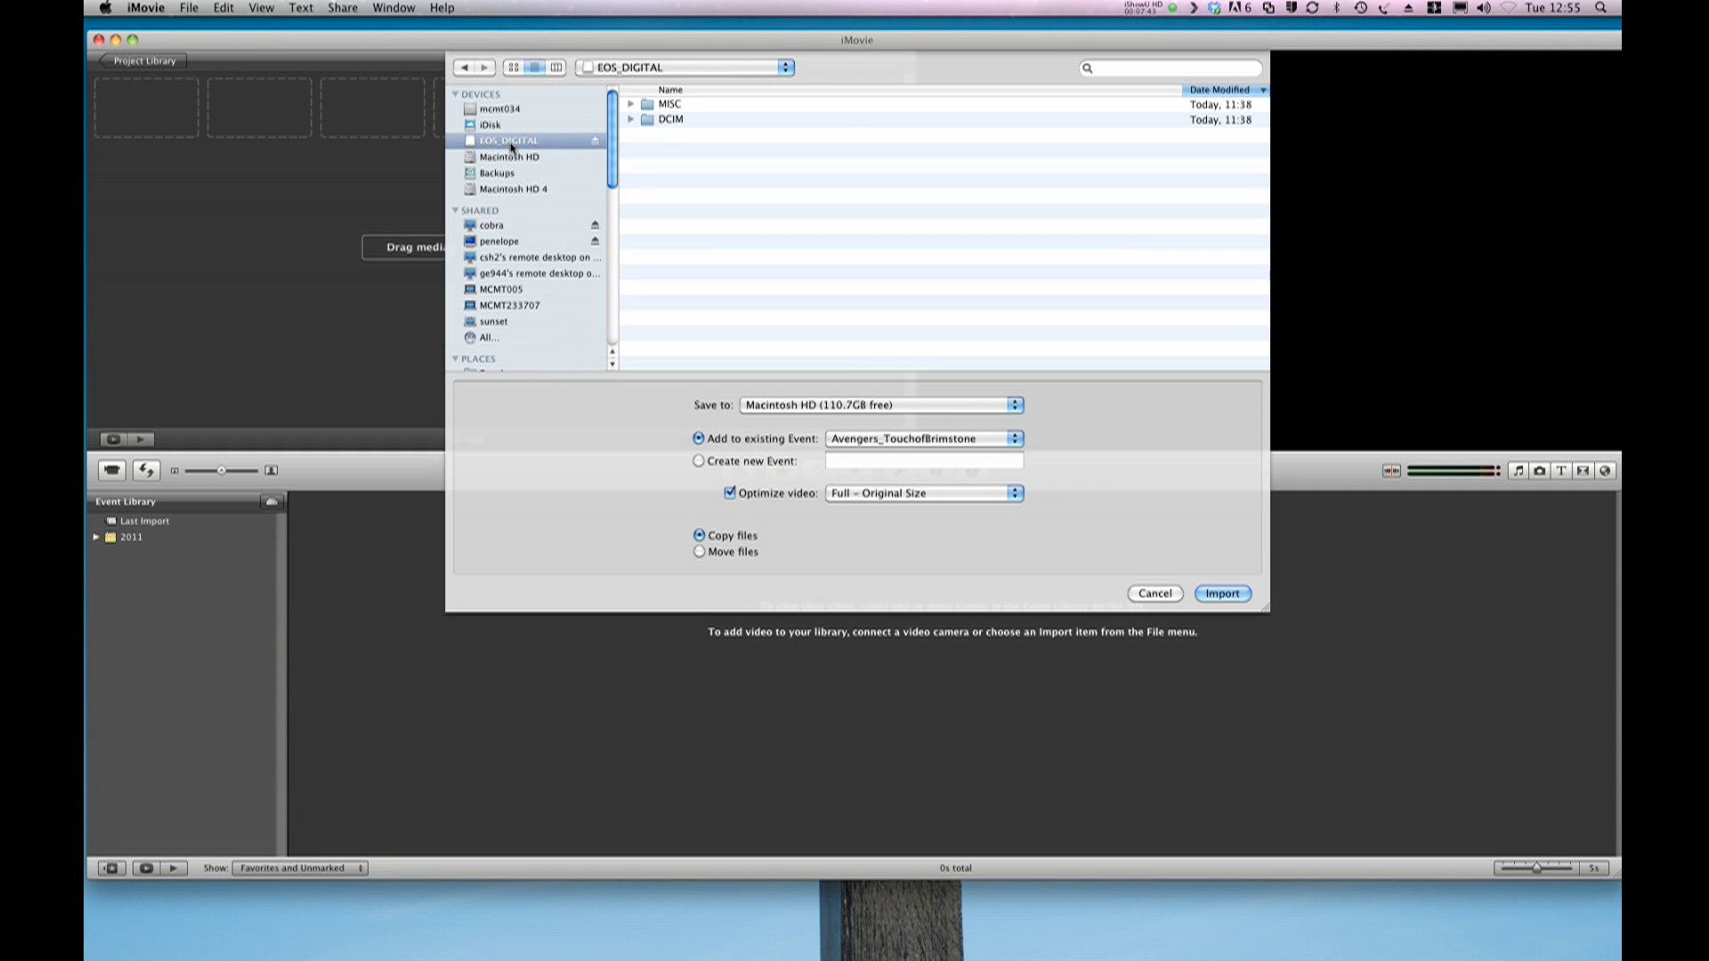
left_click(631, 119)
left_click(644, 134)
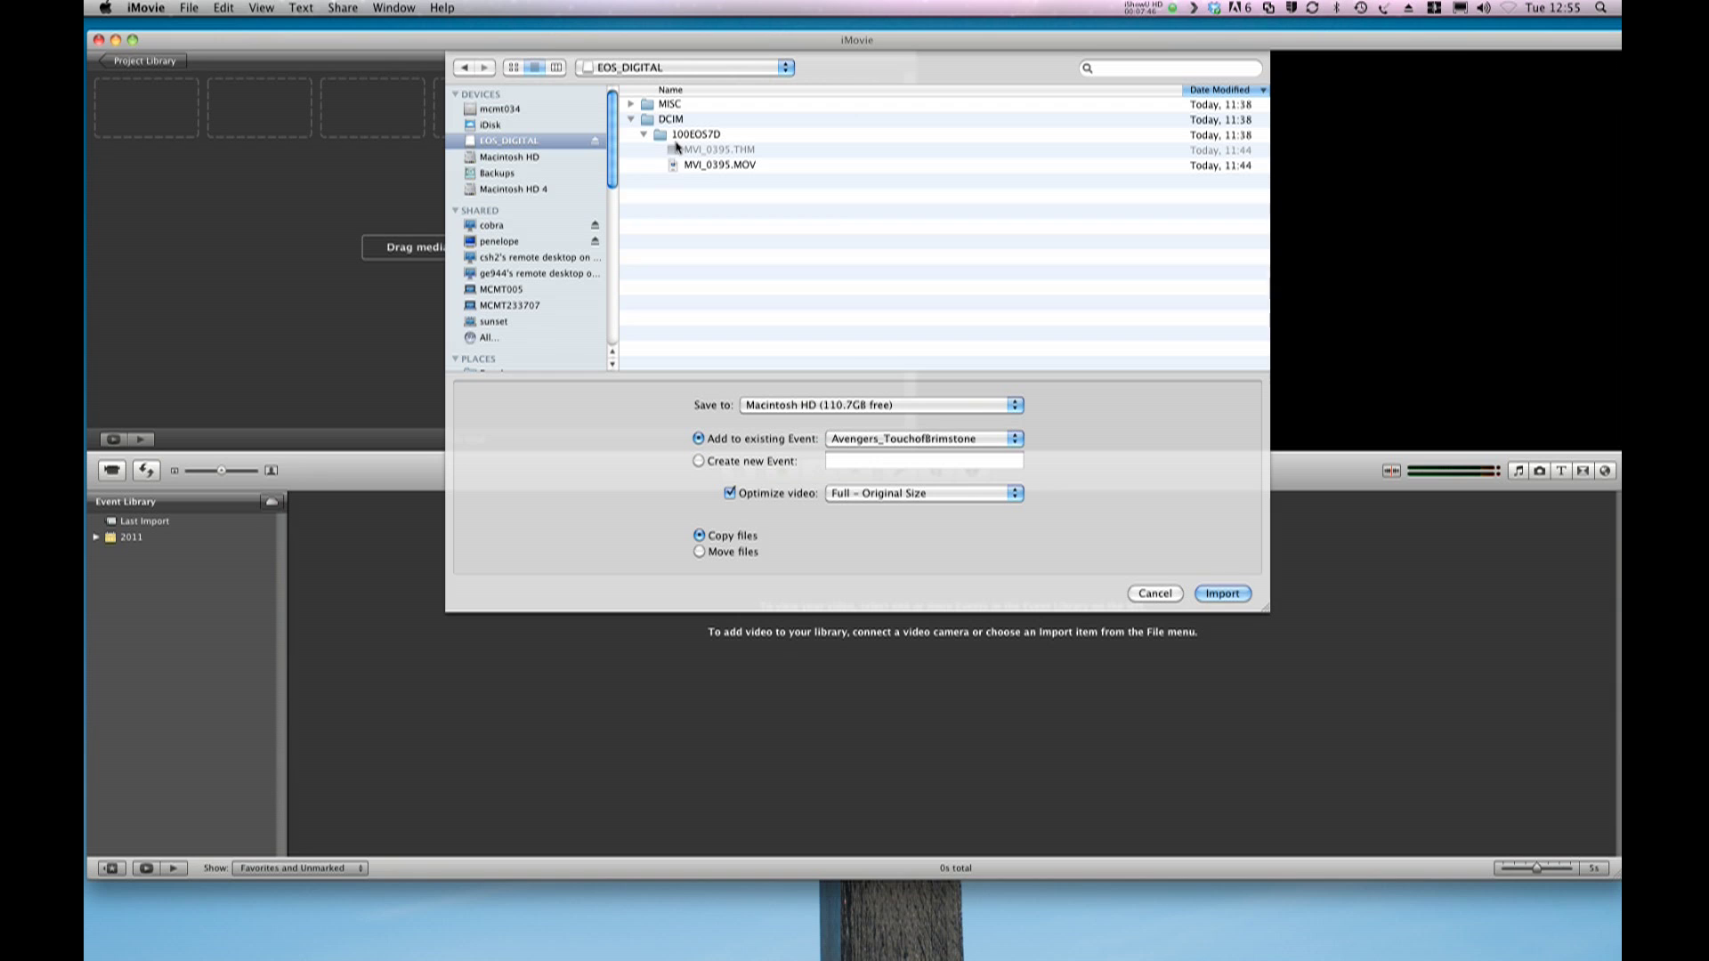
left_click(699, 165)
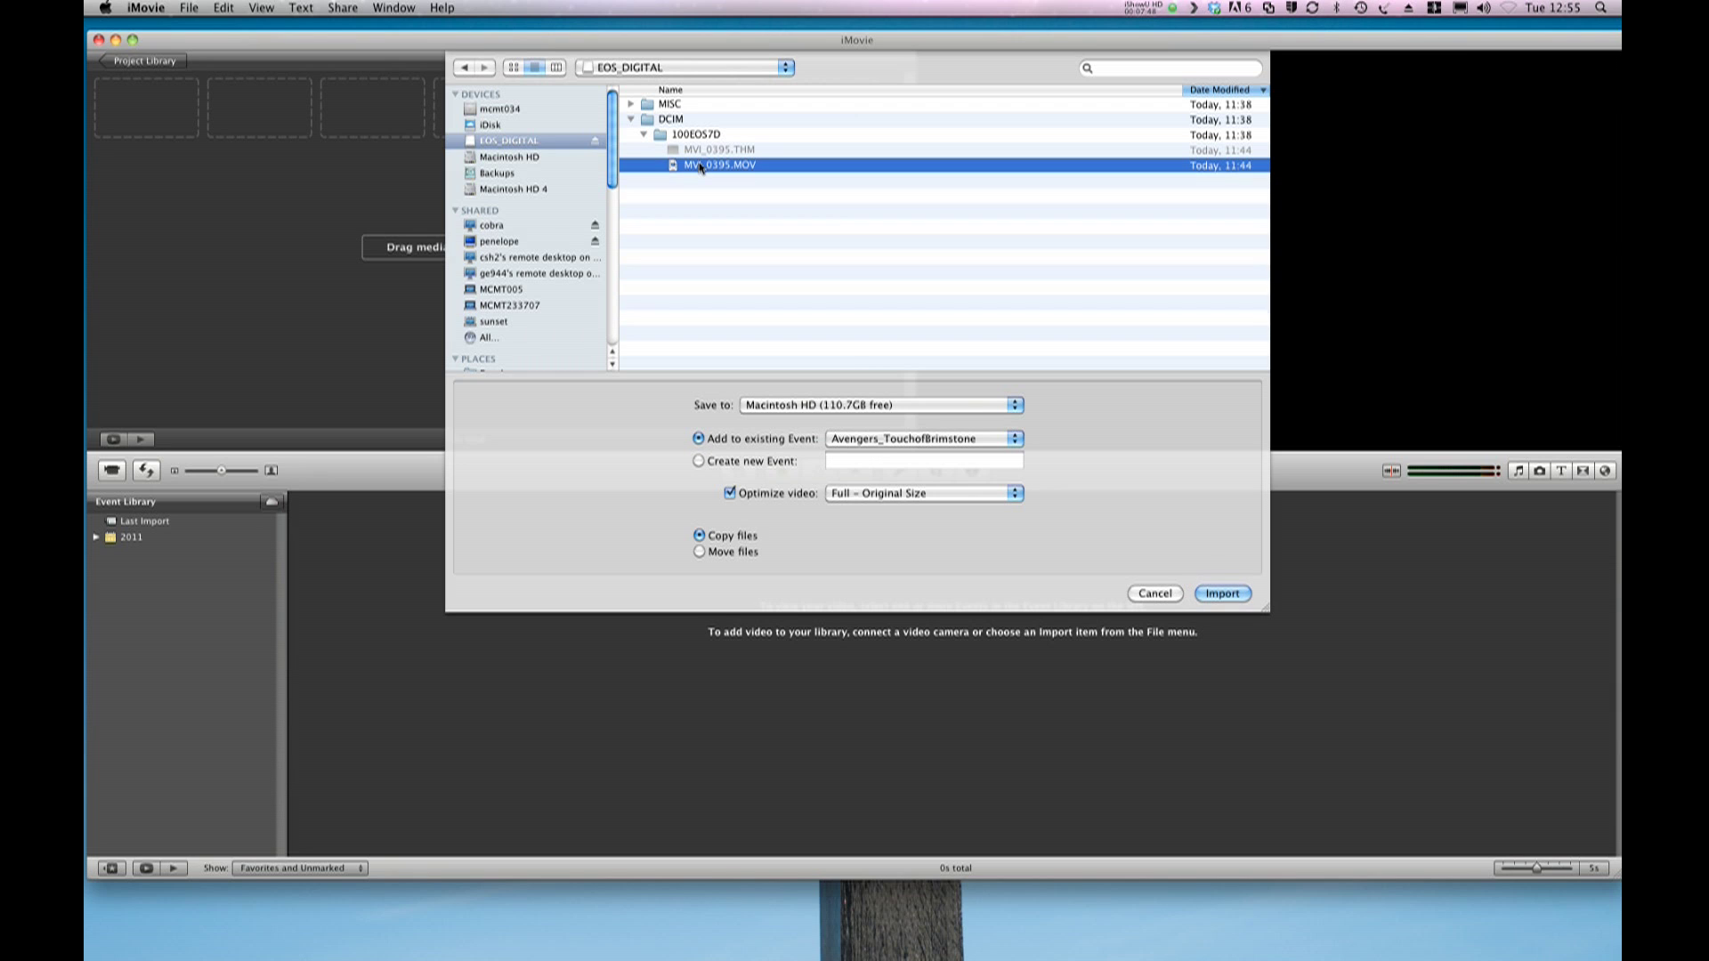
Import the clip into a new event named iPadProject_001 and expand 2011 in the Event Library.
left_click(715, 461)
left_click(871, 465)
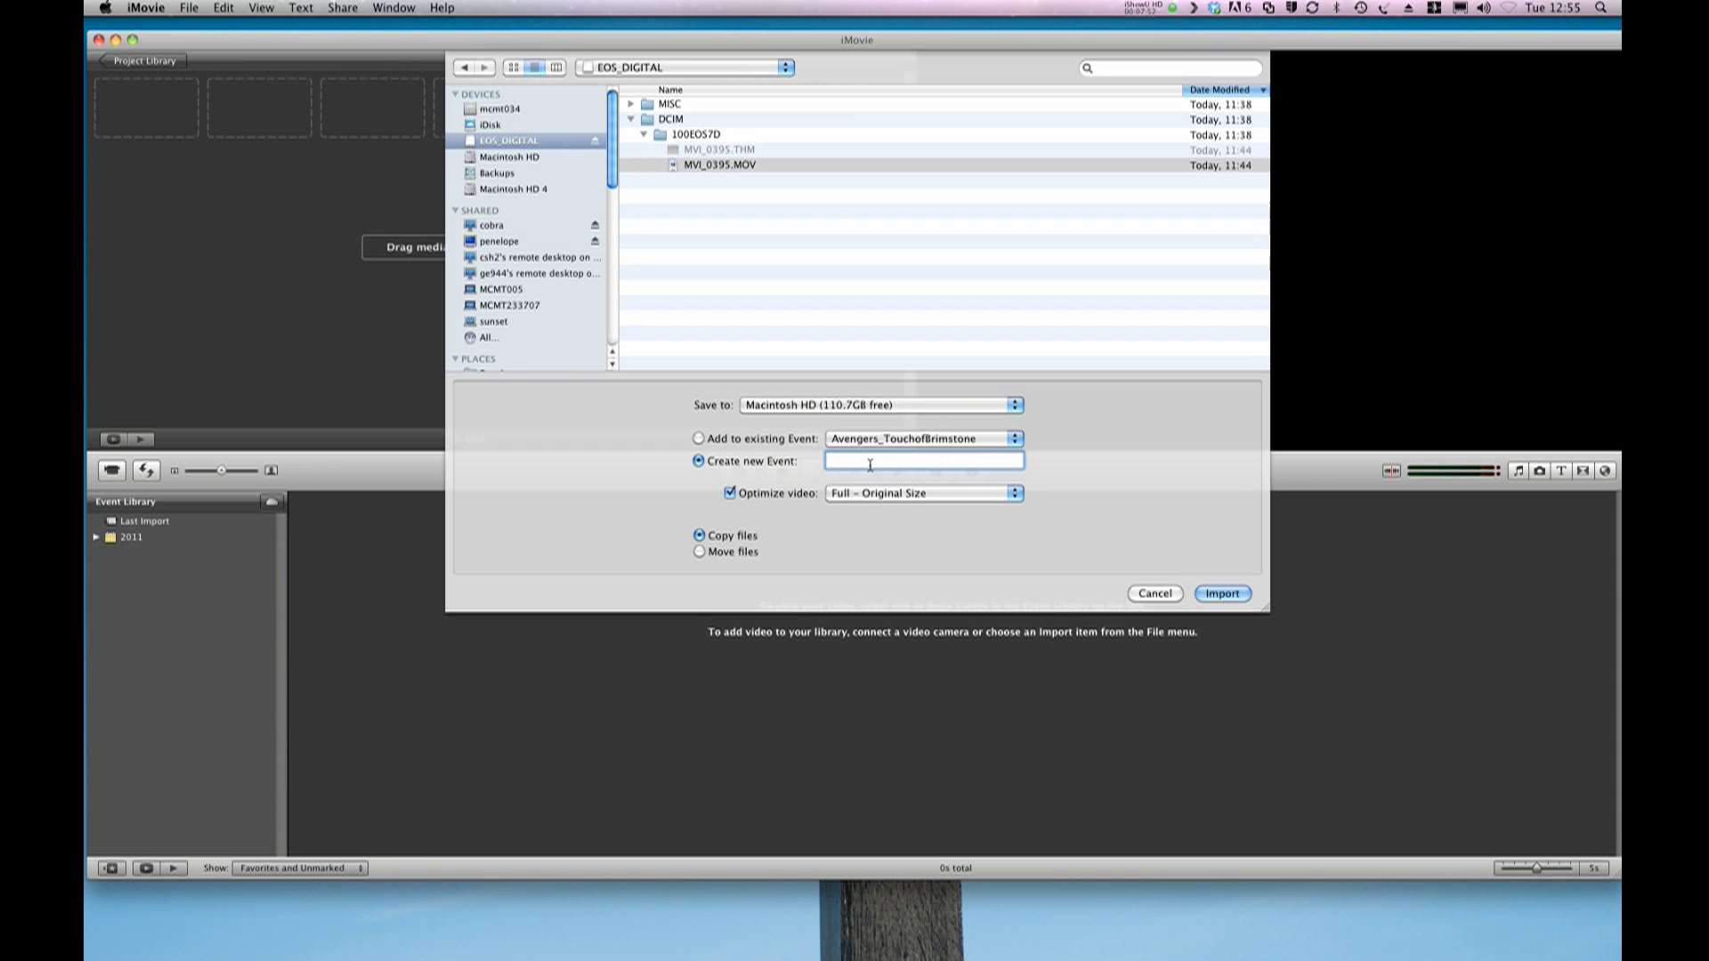
type("iPadProject_001")
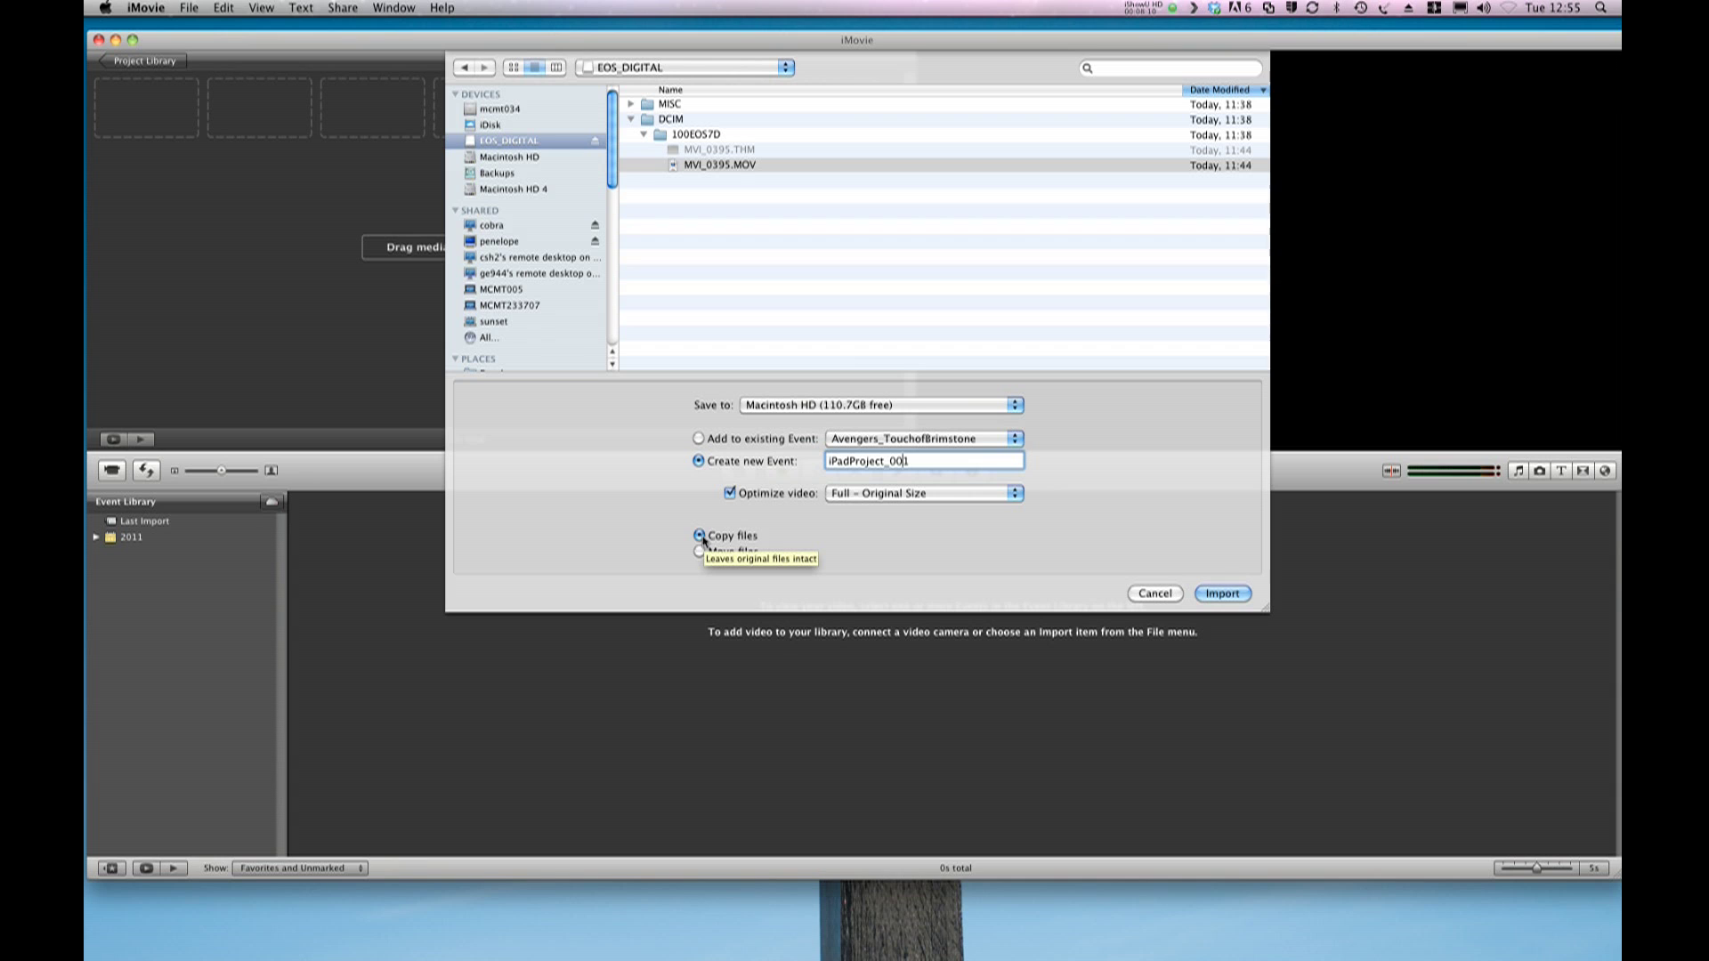
left_click(1223, 593)
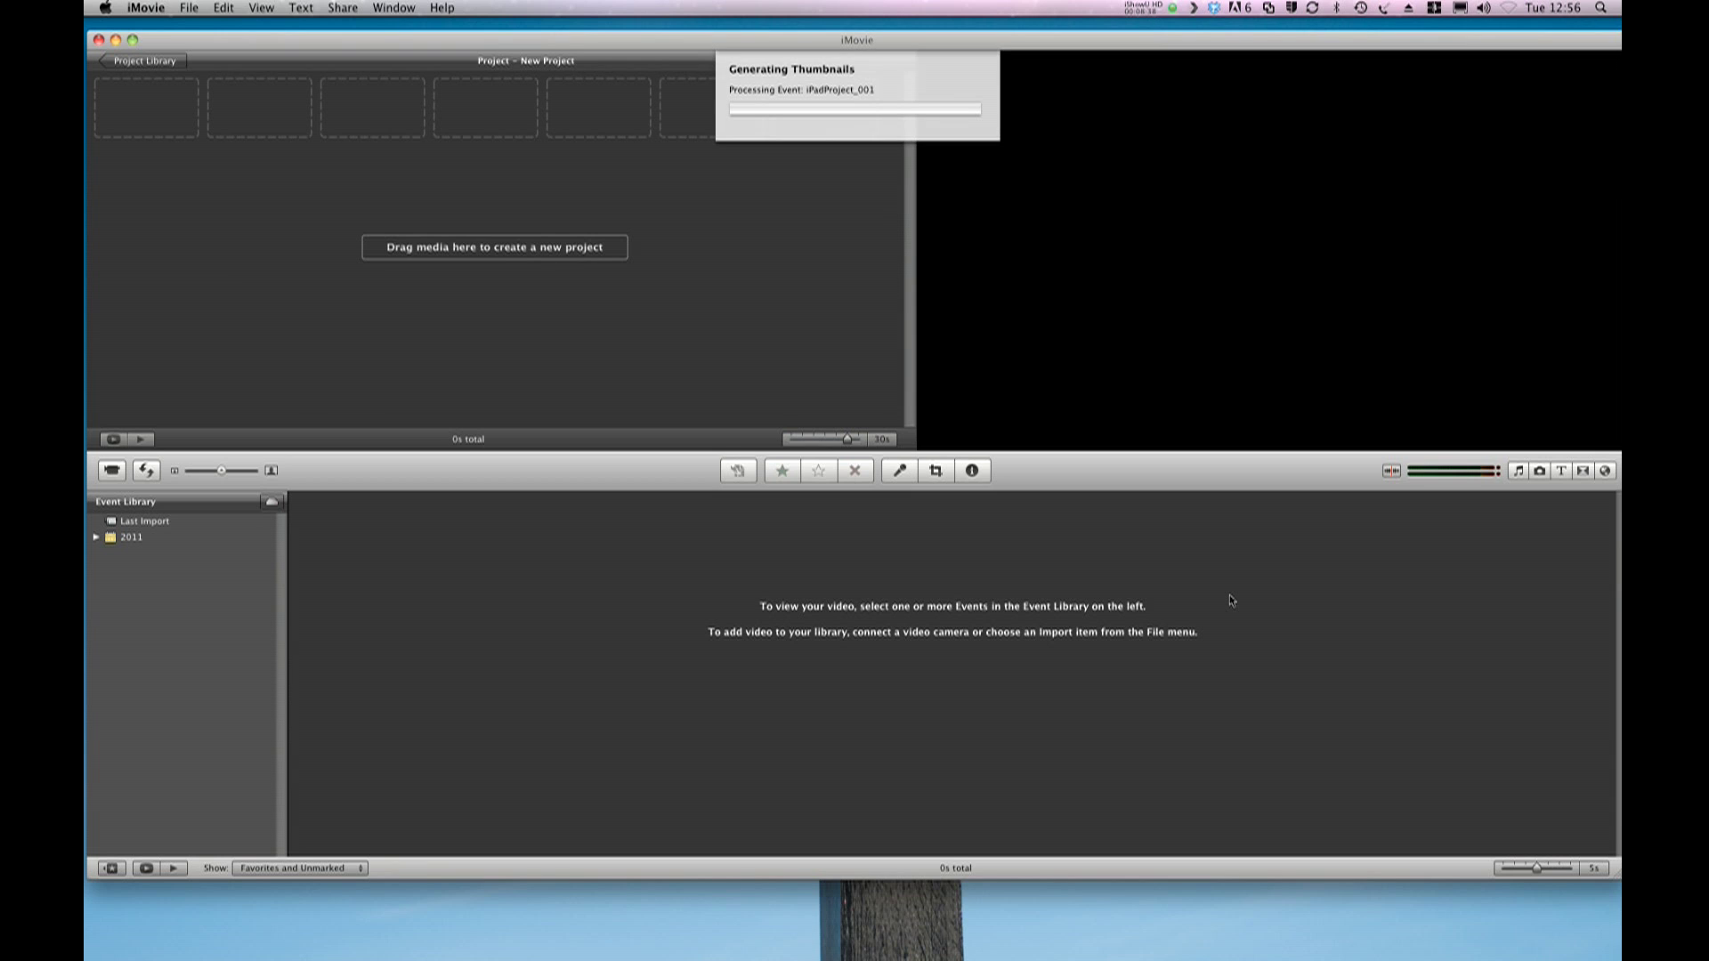
left_click(97, 537)
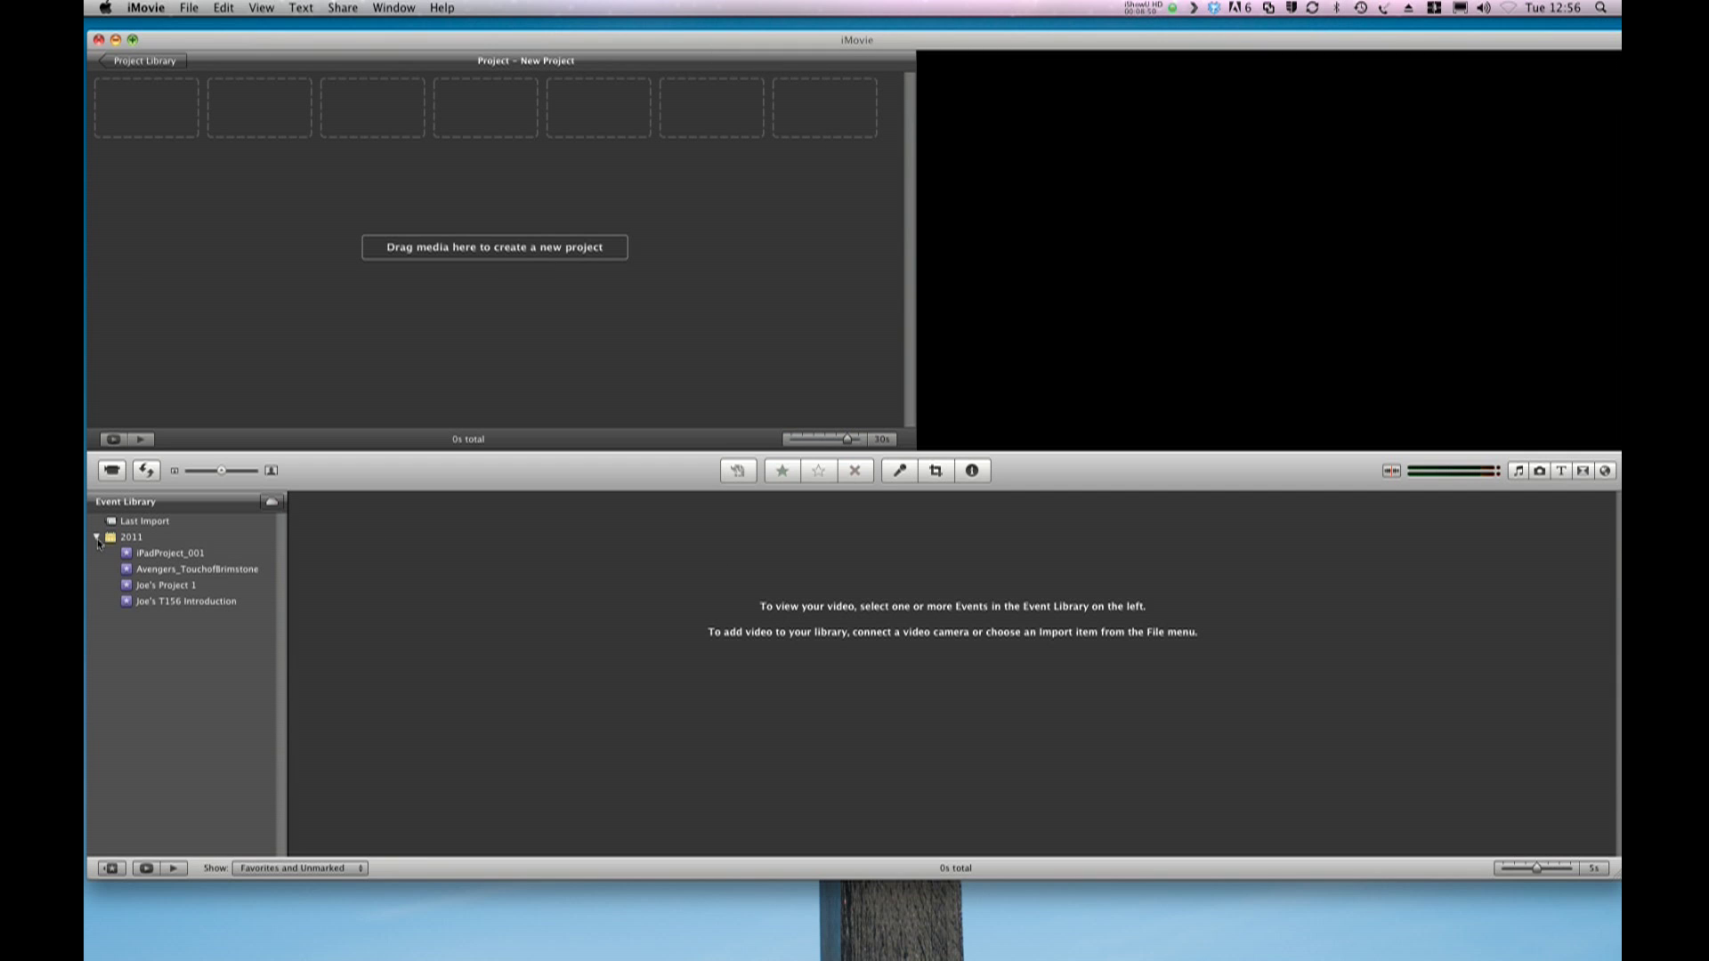
Select the entire iPadProject_001 clip and drag it in as the New Project's first clip.
left_click(171, 555)
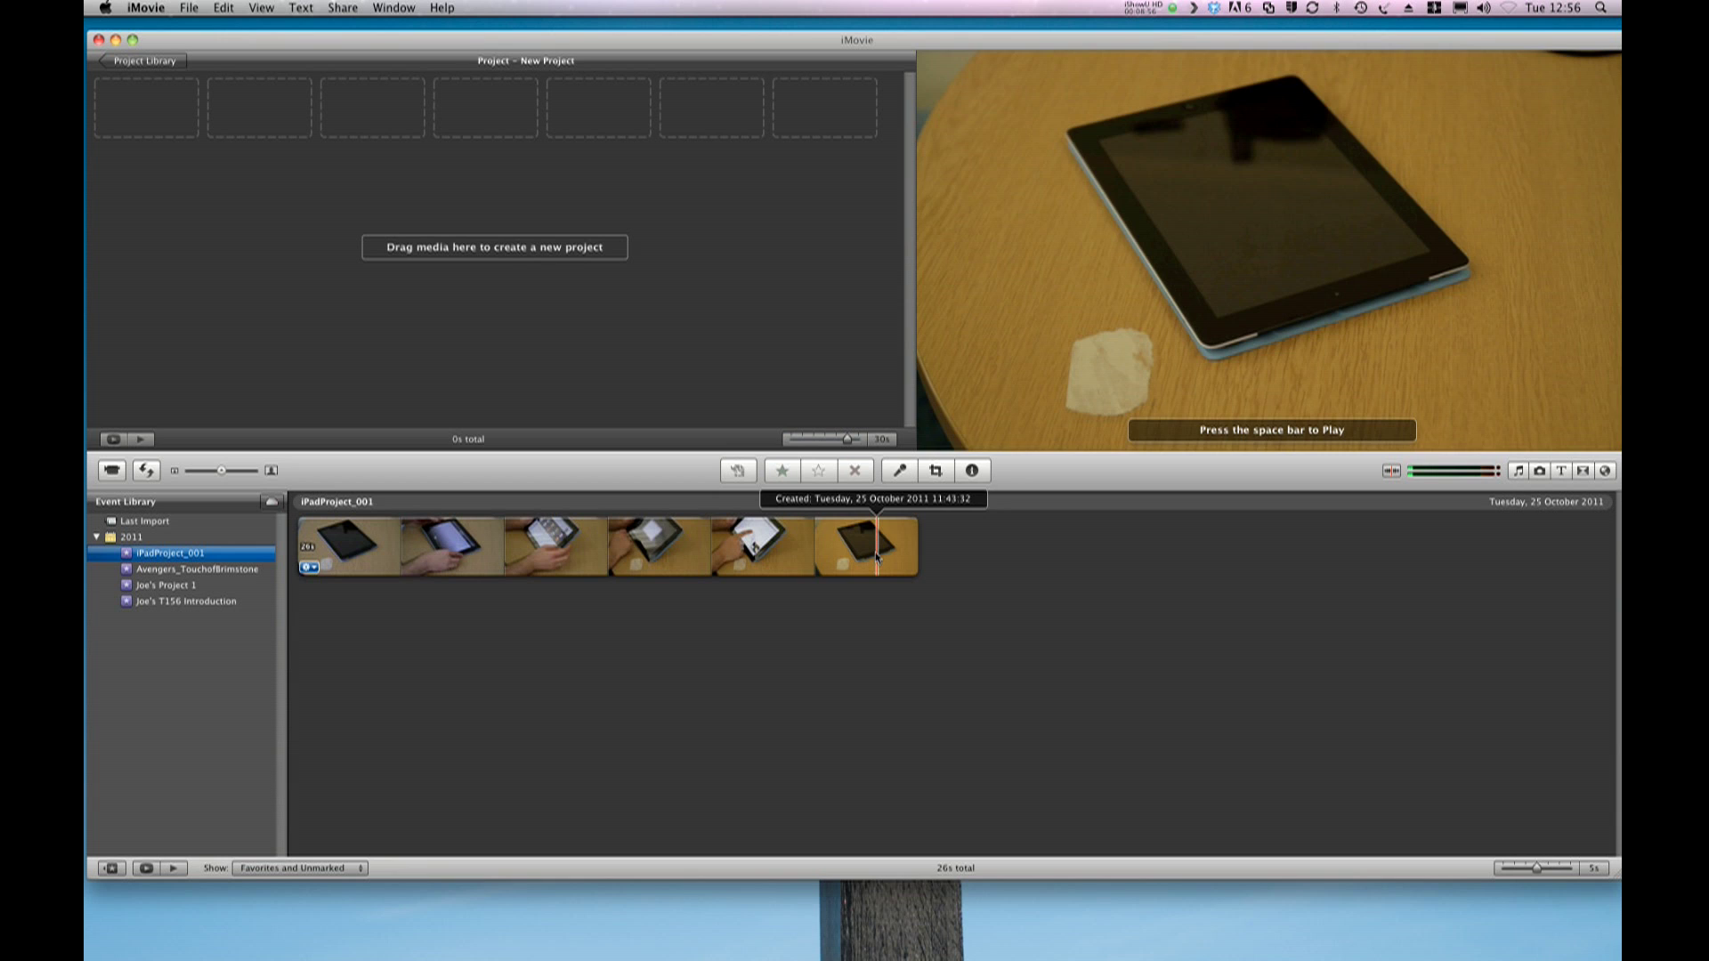
right_click(606, 549)
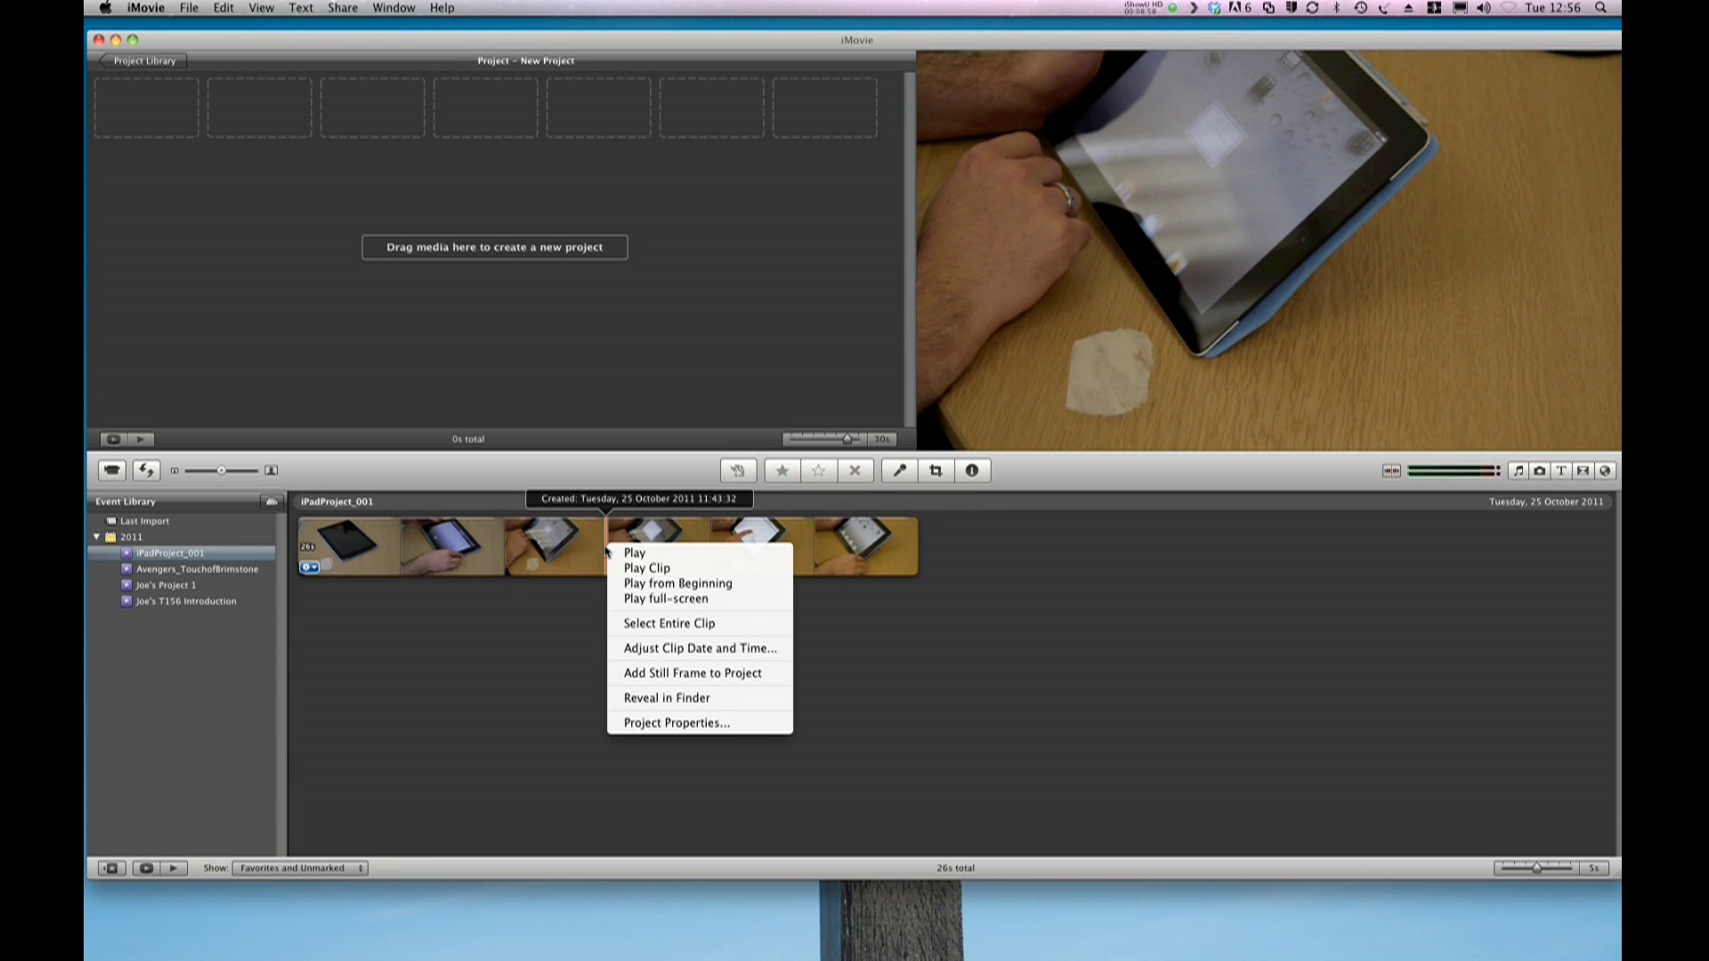
left_click(642, 623)
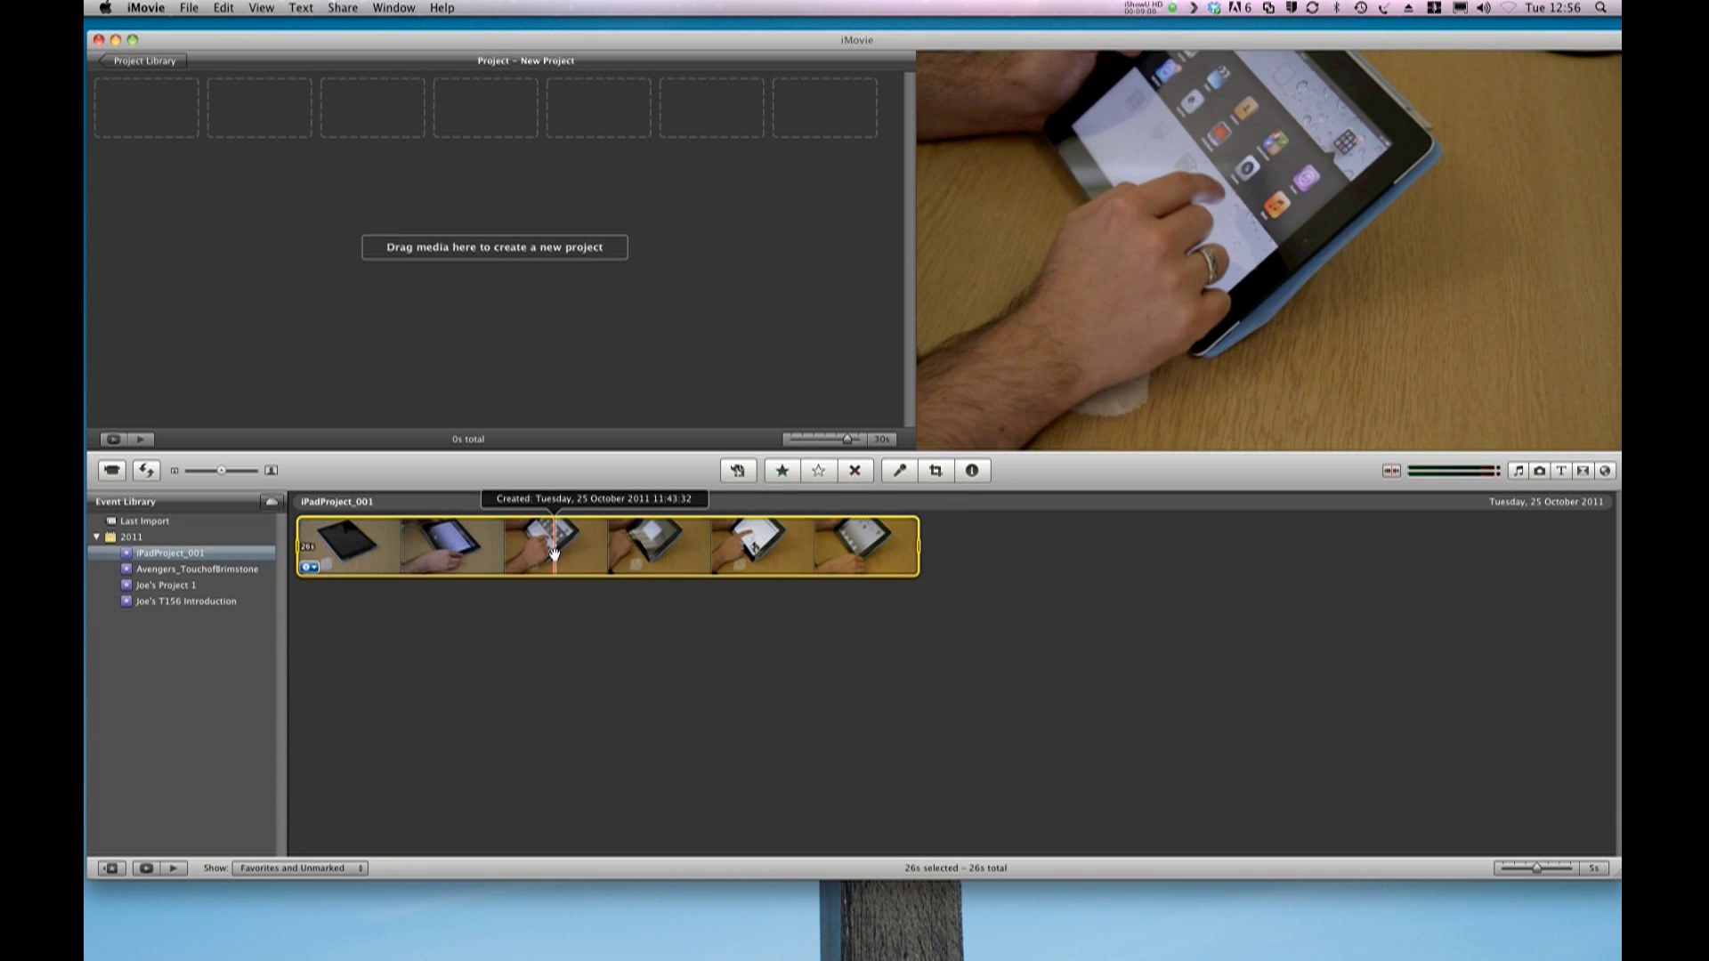
left_click_drag(556, 548, 361, 76)
left_click_drag(283, 108, 281, 105)
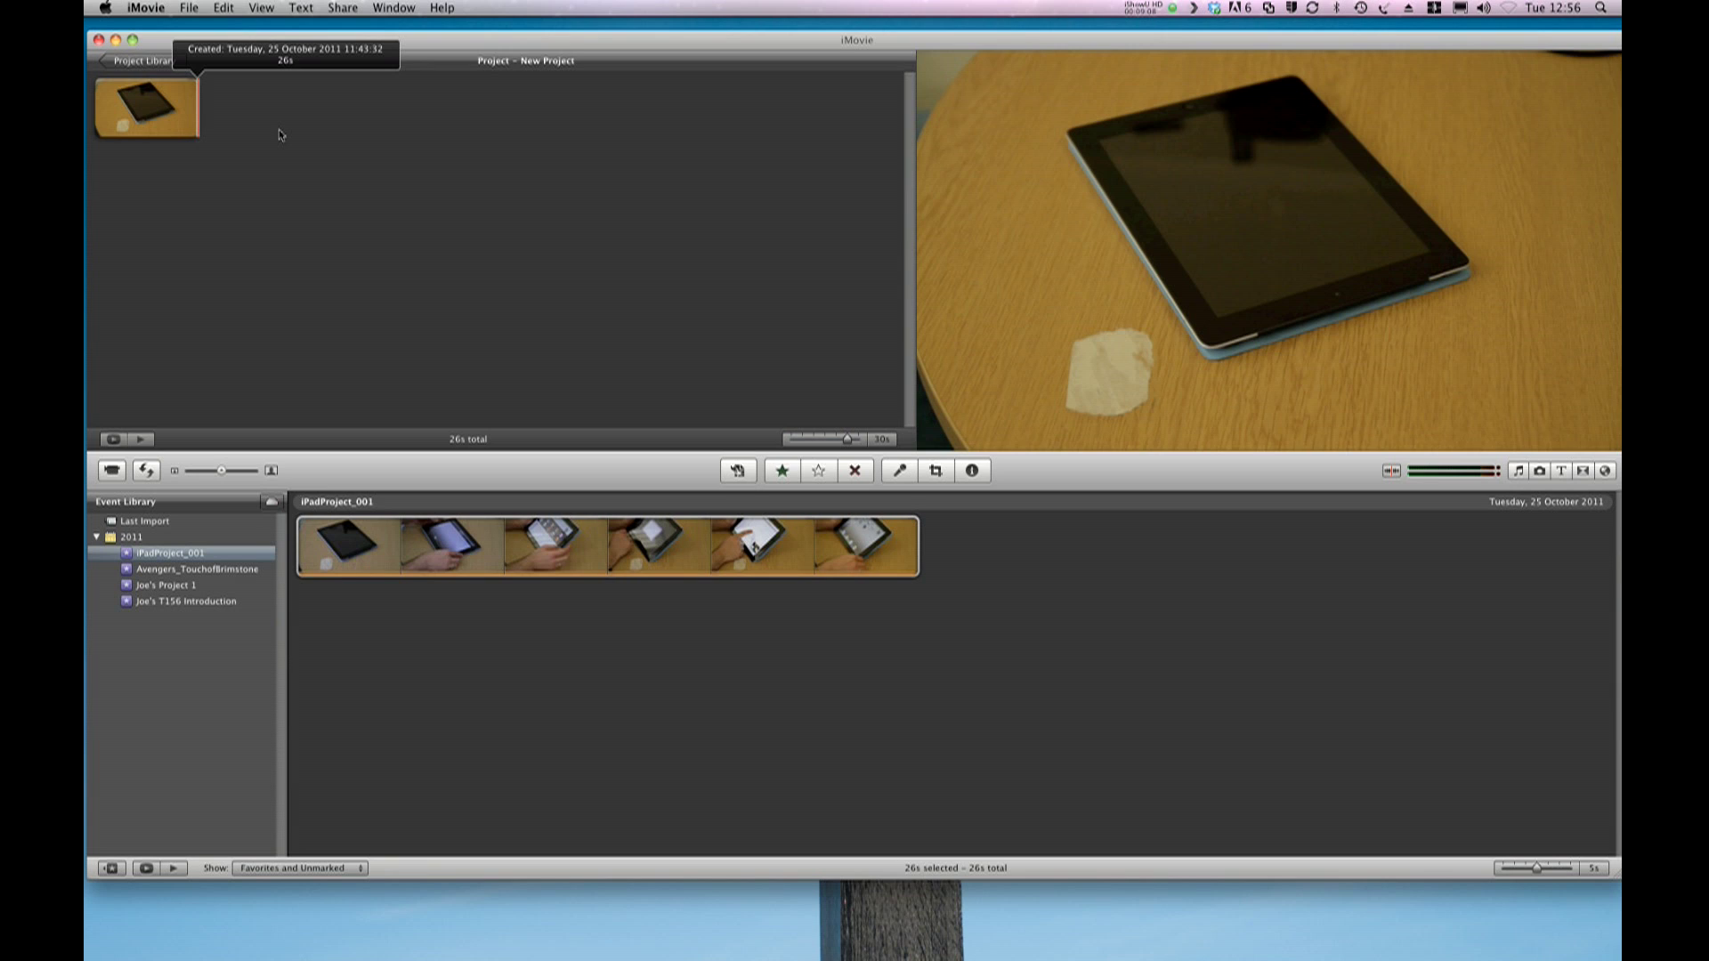
Open the Music and Sound Effects browser on the 1,405-item iTunes library, then collapse iTunes.
left_click(1519, 472)
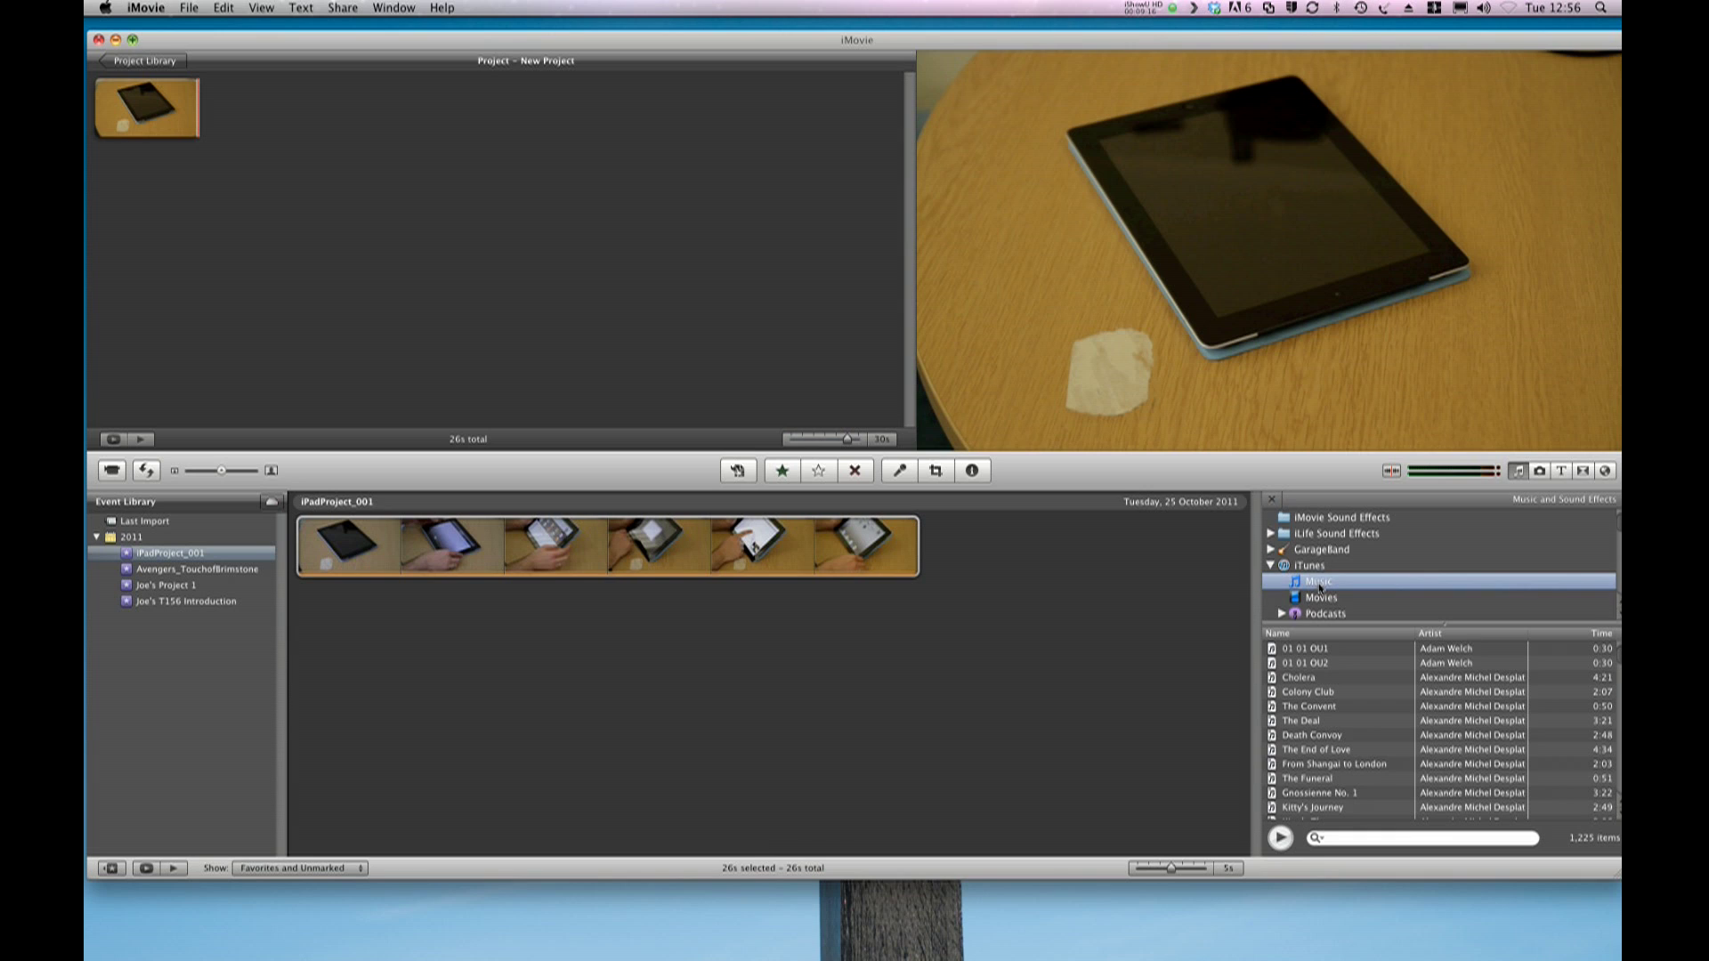
left_click(1291, 568)
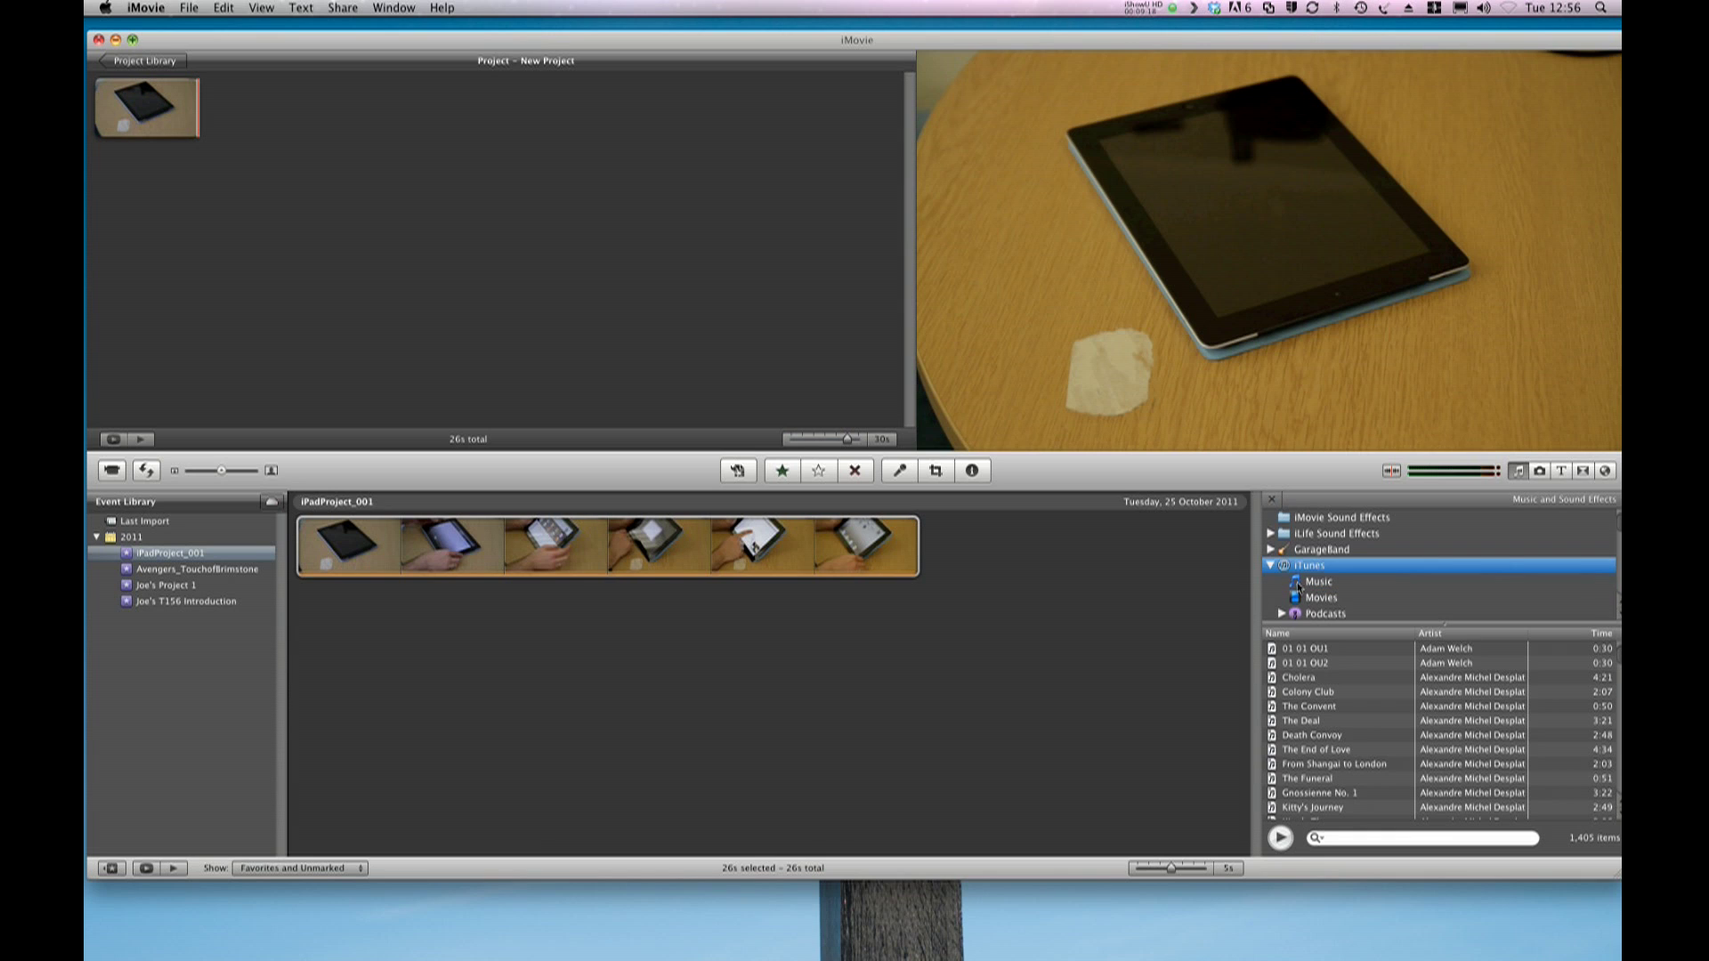
left_click(1299, 584)
scroll(1343, 726, "down", 10)
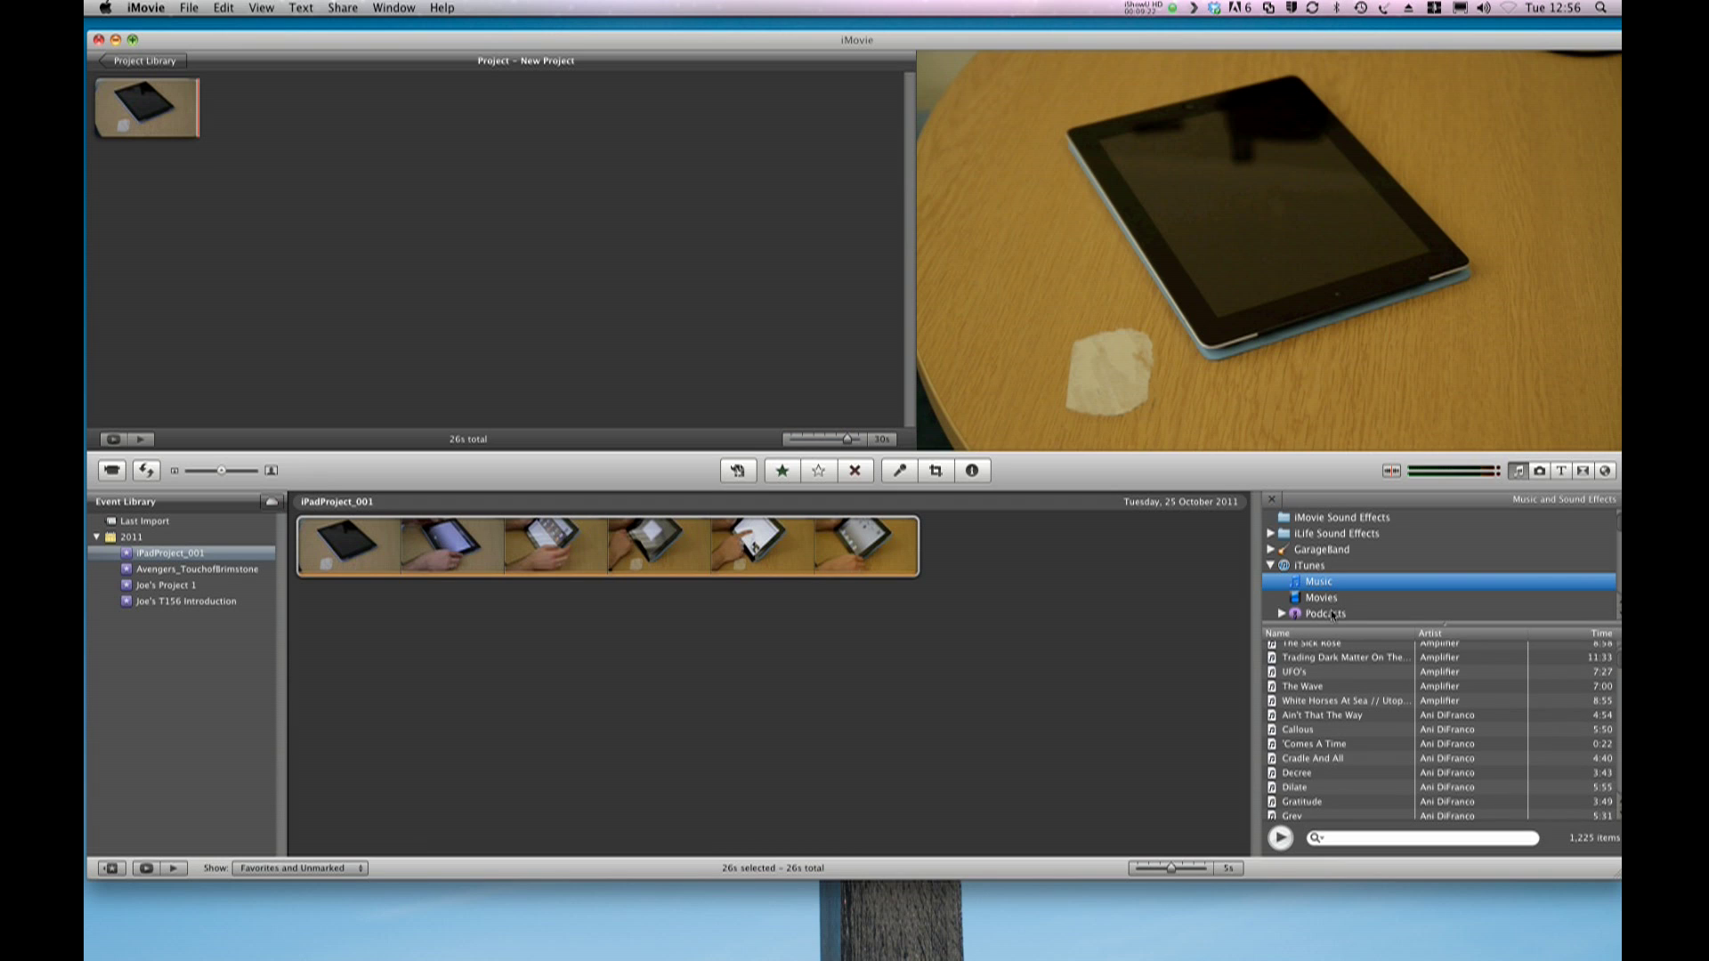
left_click(1271, 567)
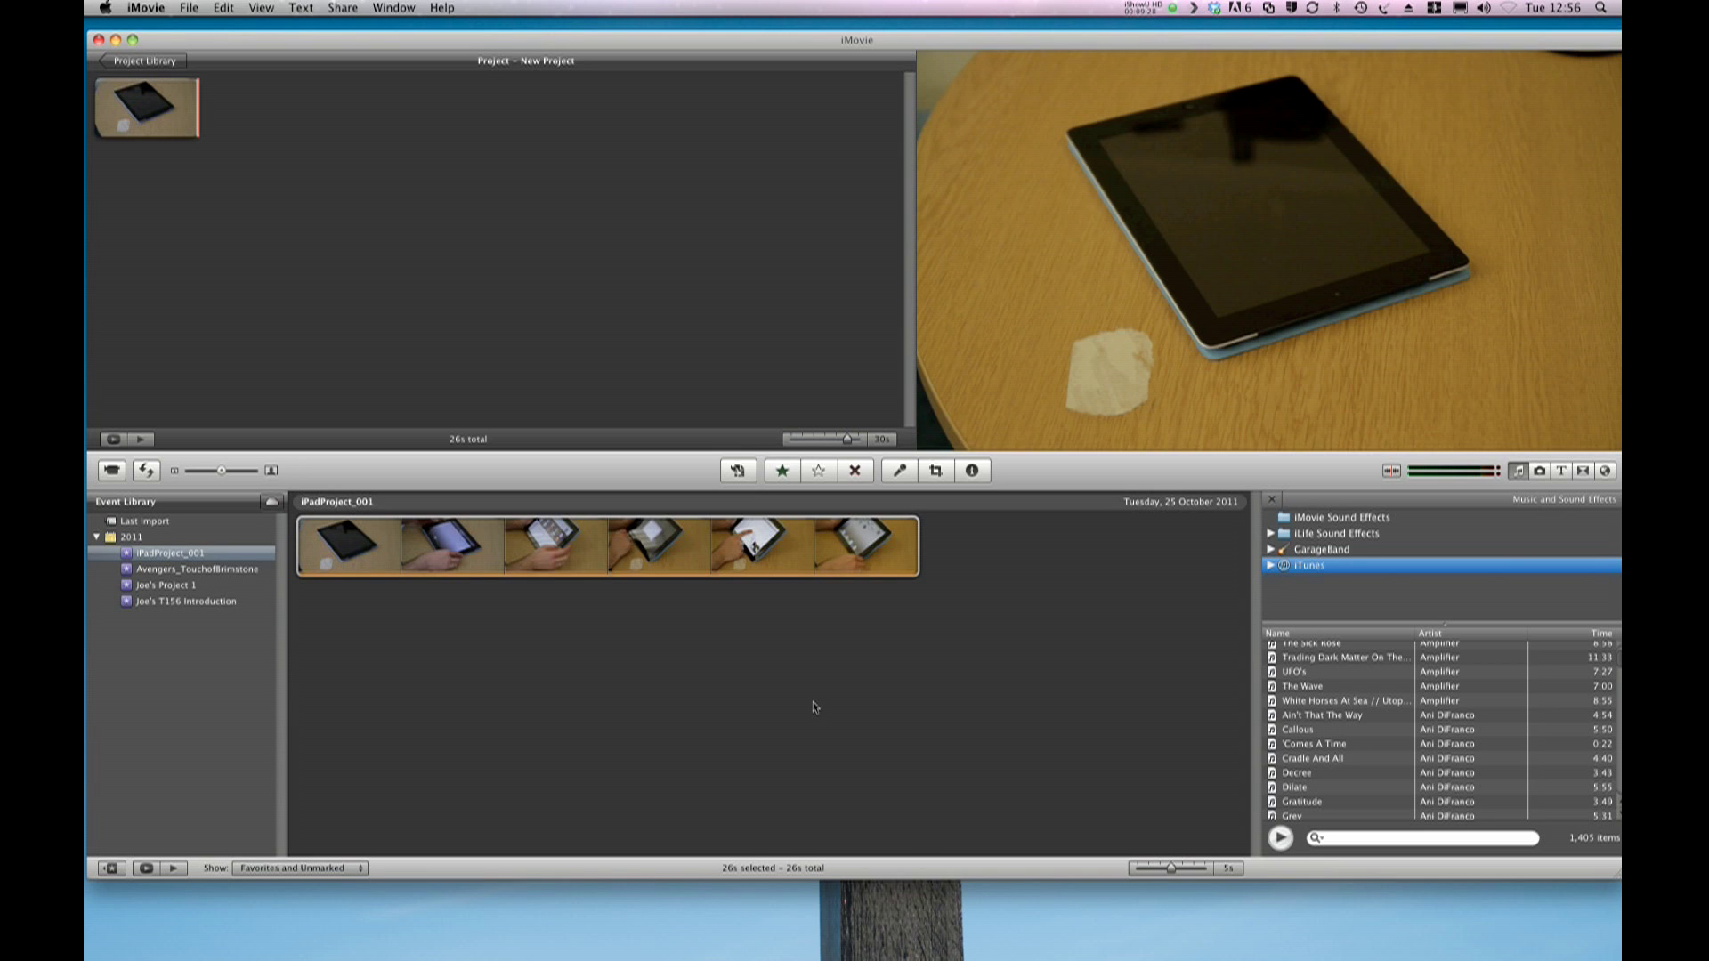
Drag iPad_intro_audio.wav from Macintosh HD 4 > iPadProject onto the start of the project clip.
mouse_move(443, 937)
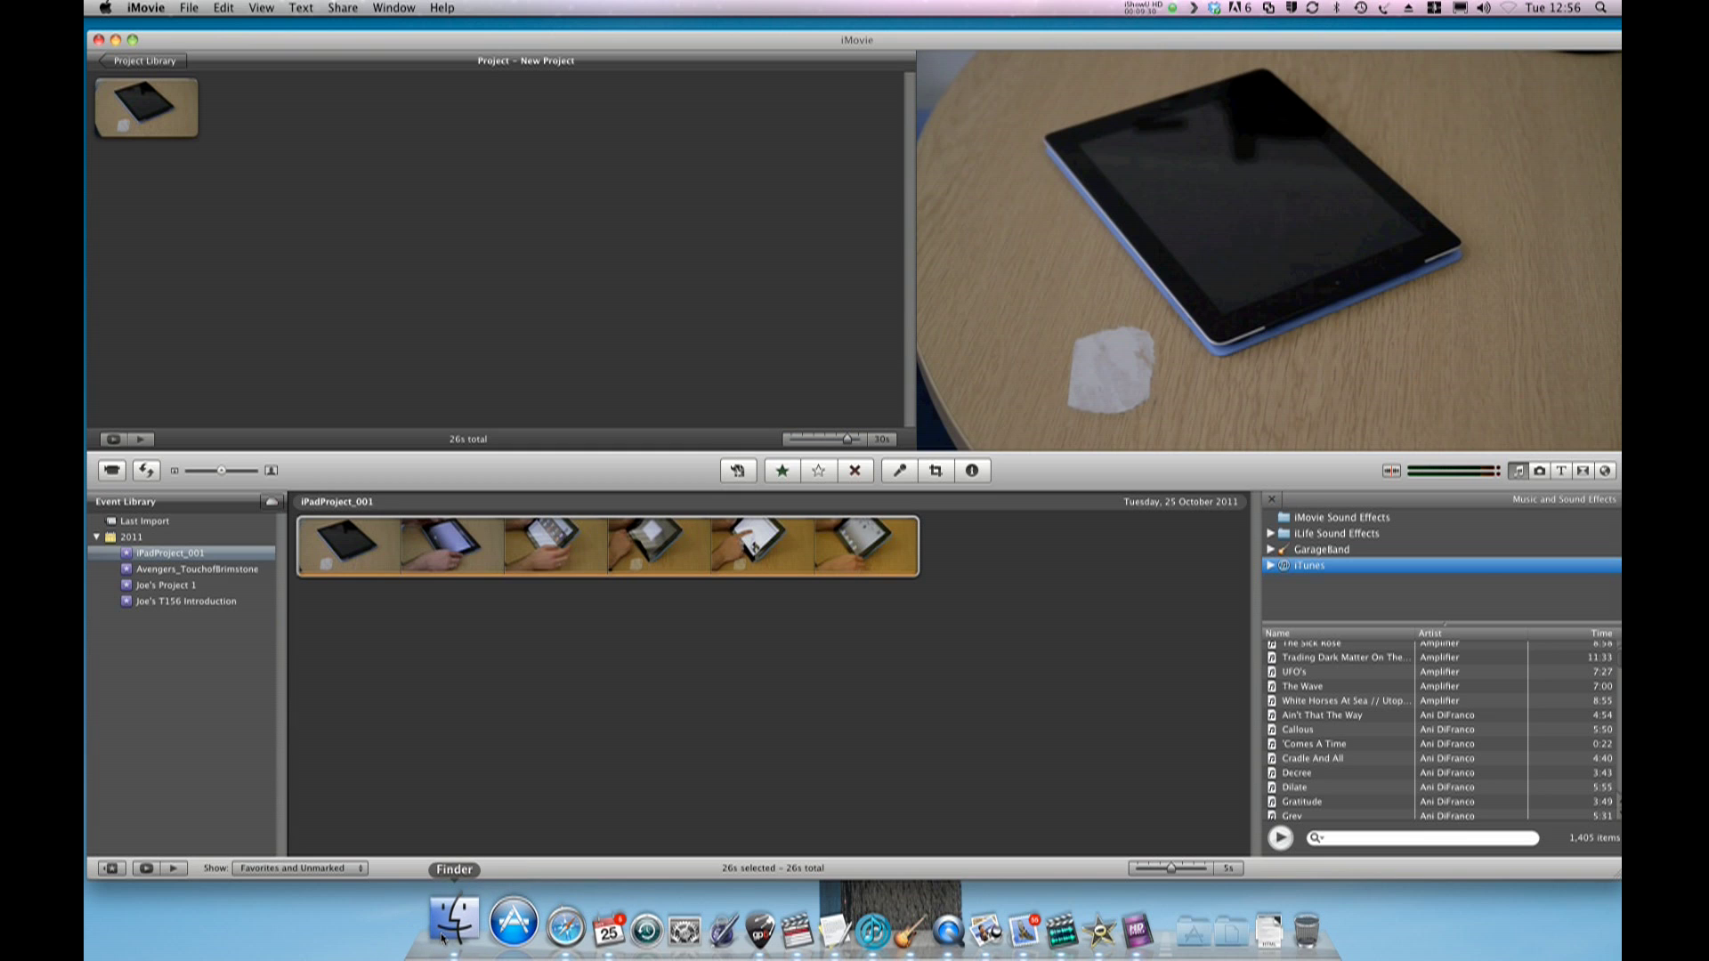
left_click(442, 937)
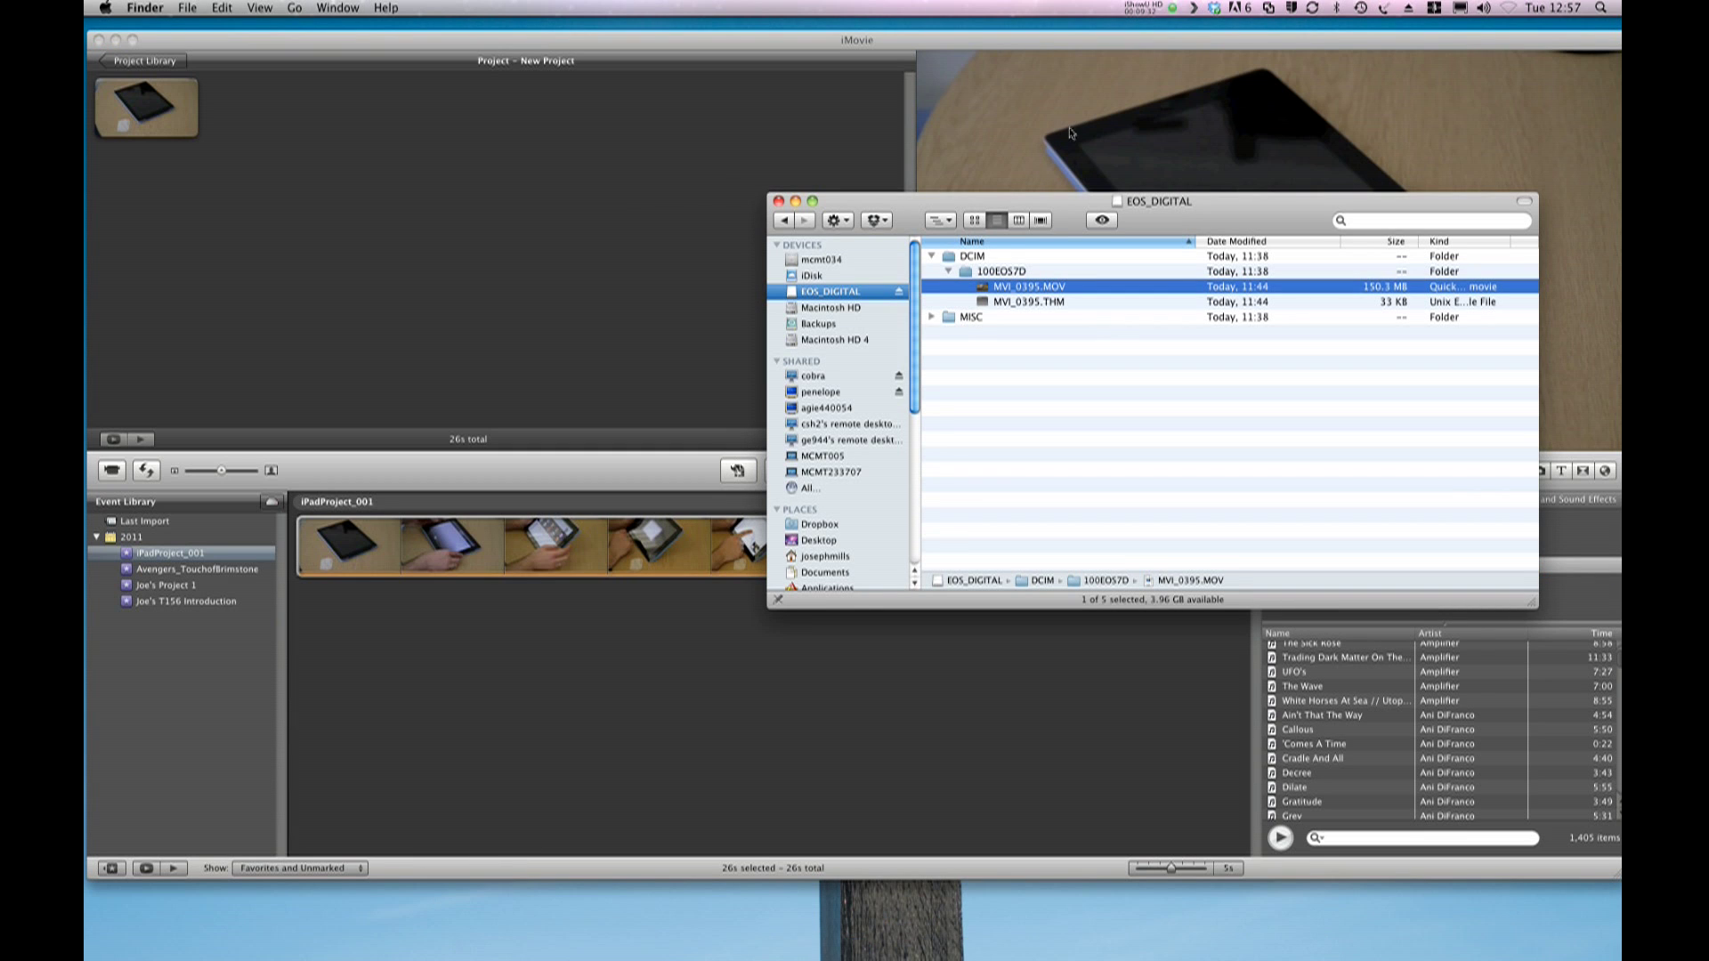
left_click(814, 340)
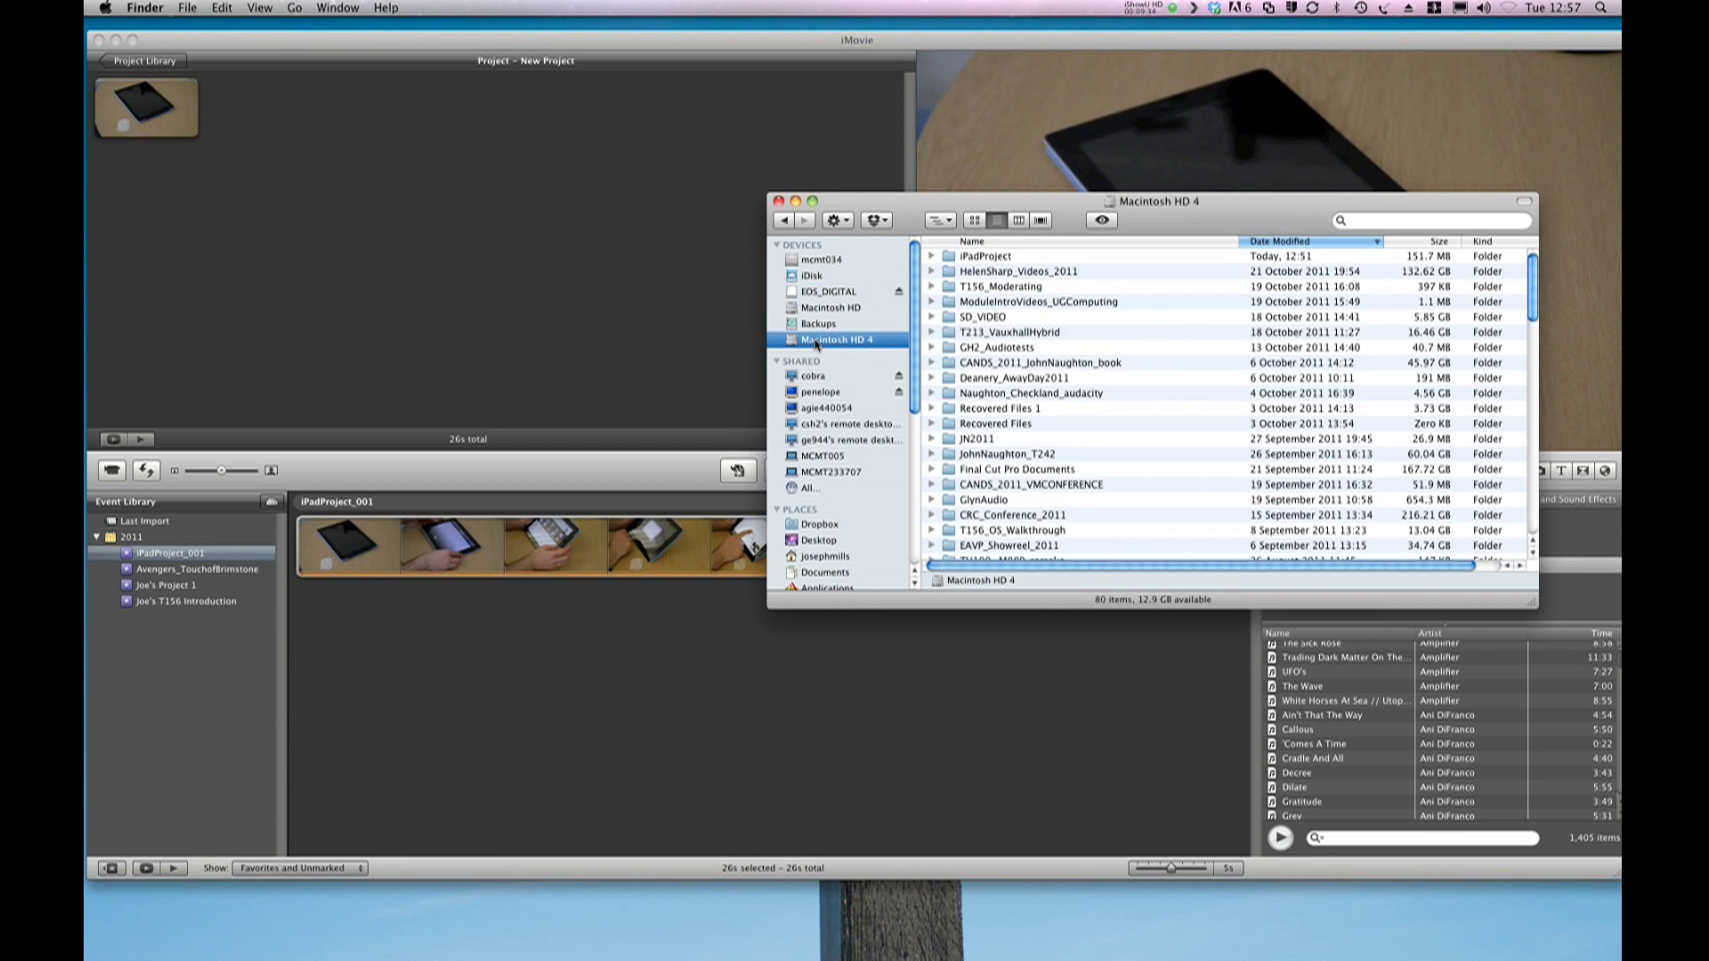
double_click(982, 258)
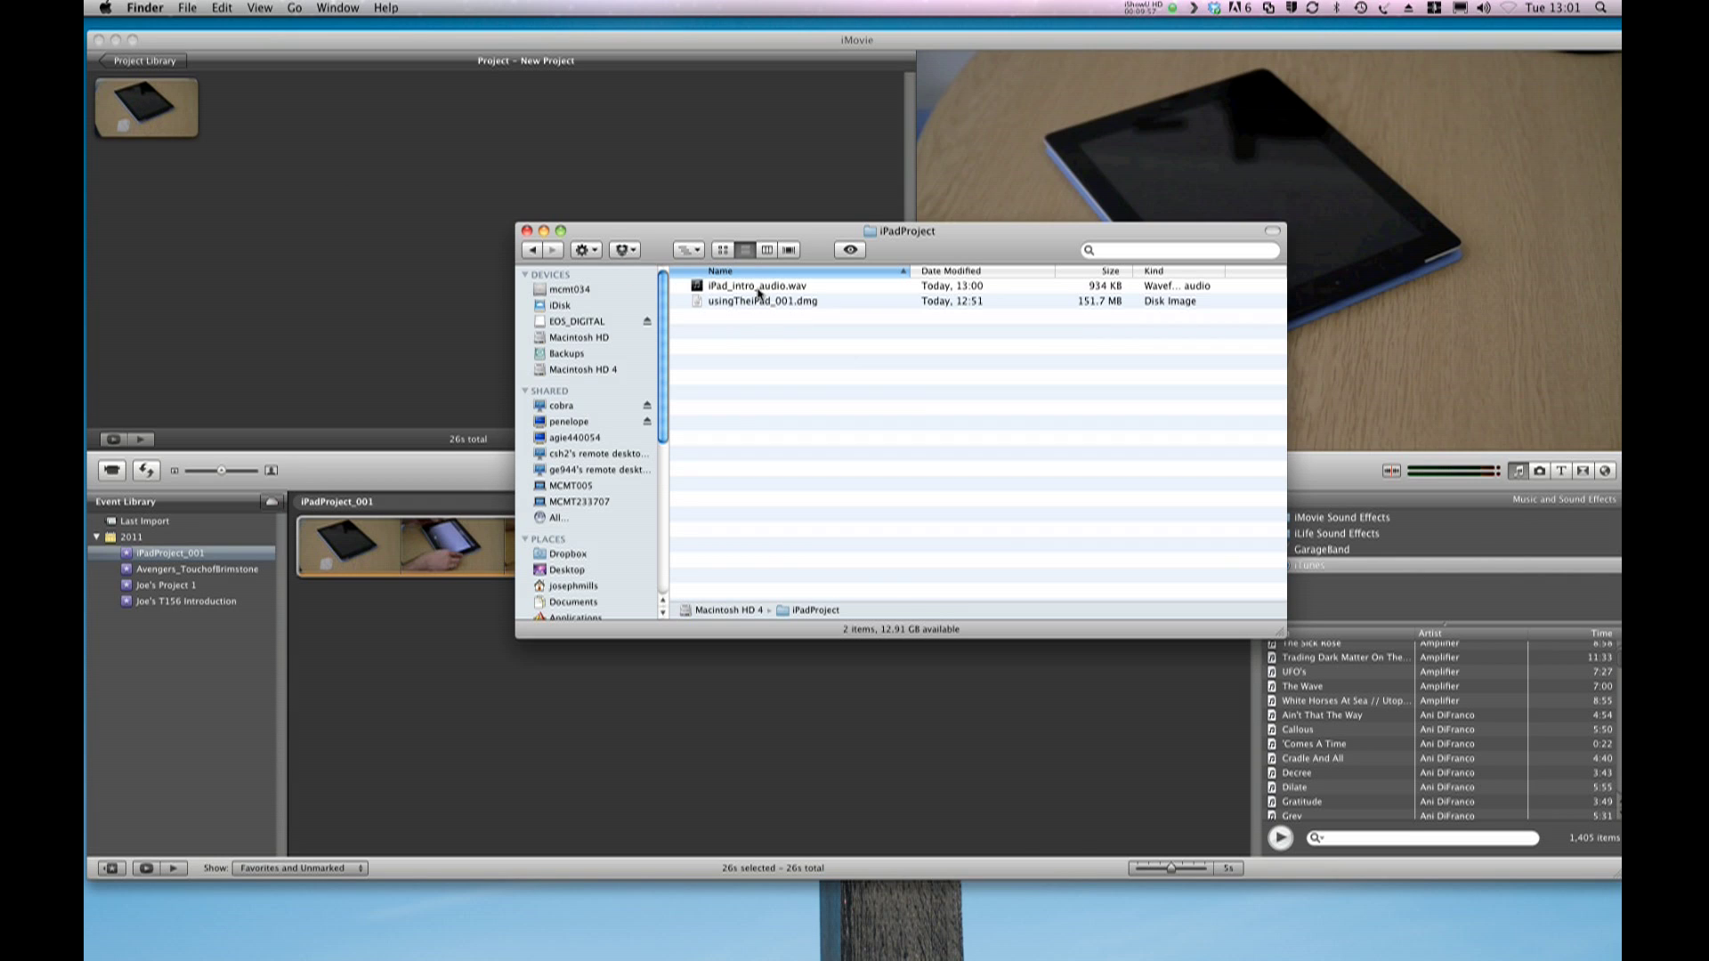
left_click_drag(758, 286, 148, 171)
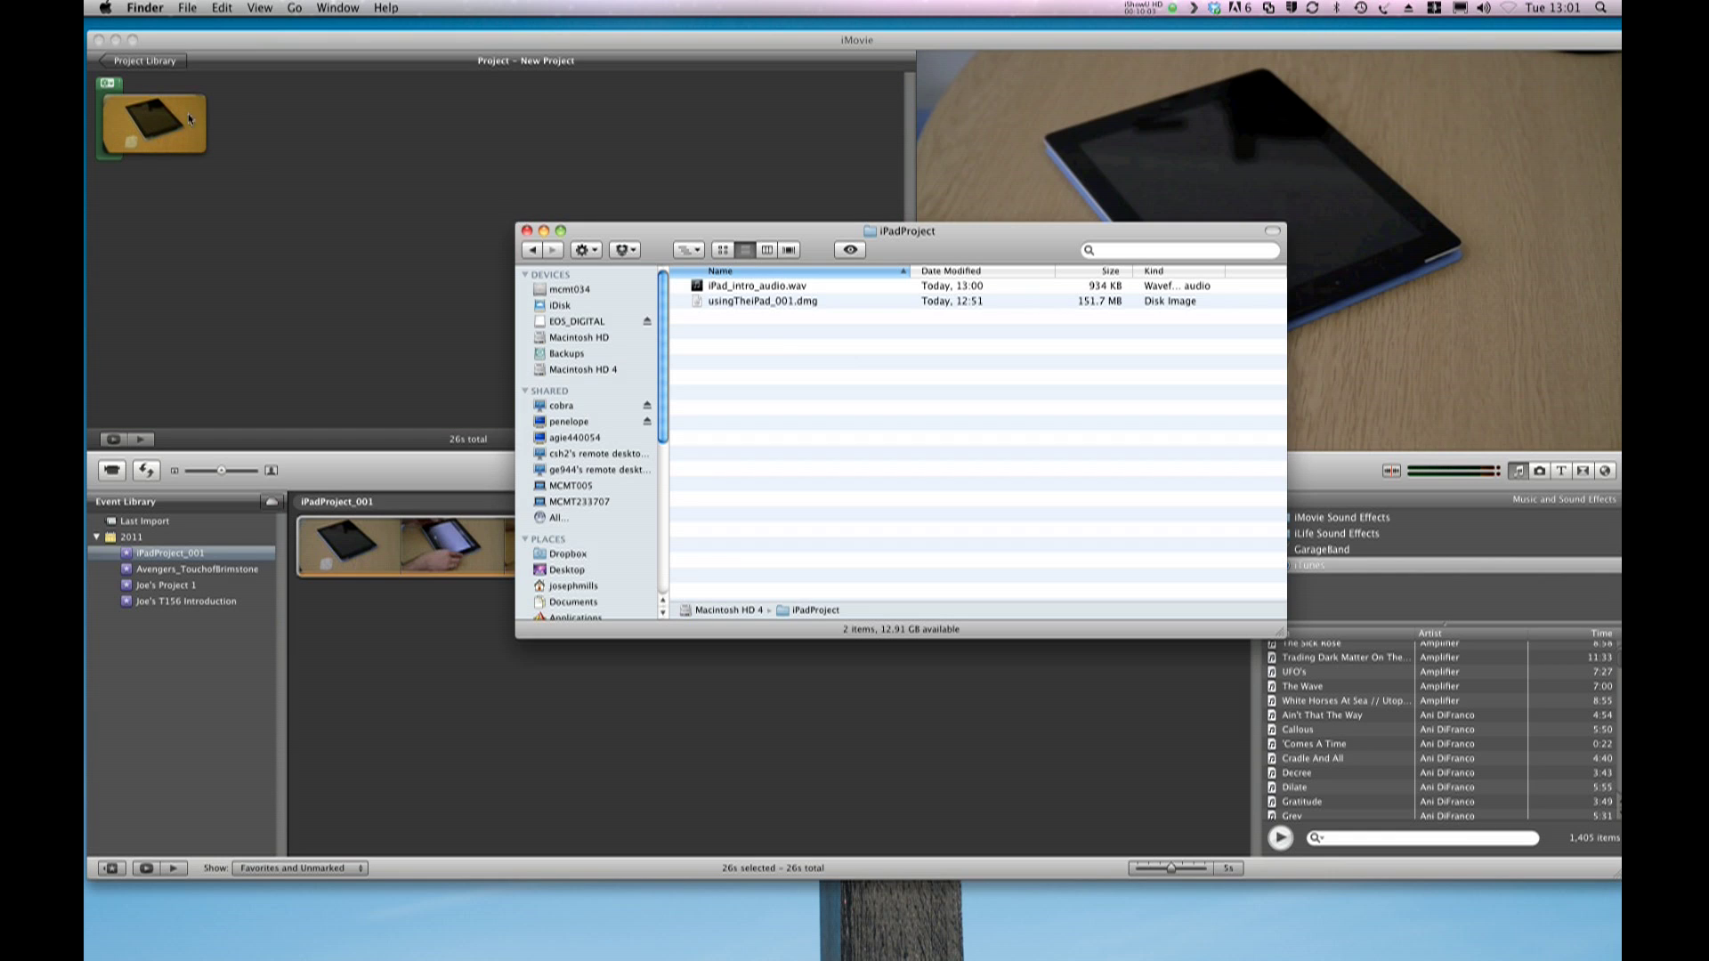
left_click(99, 104)
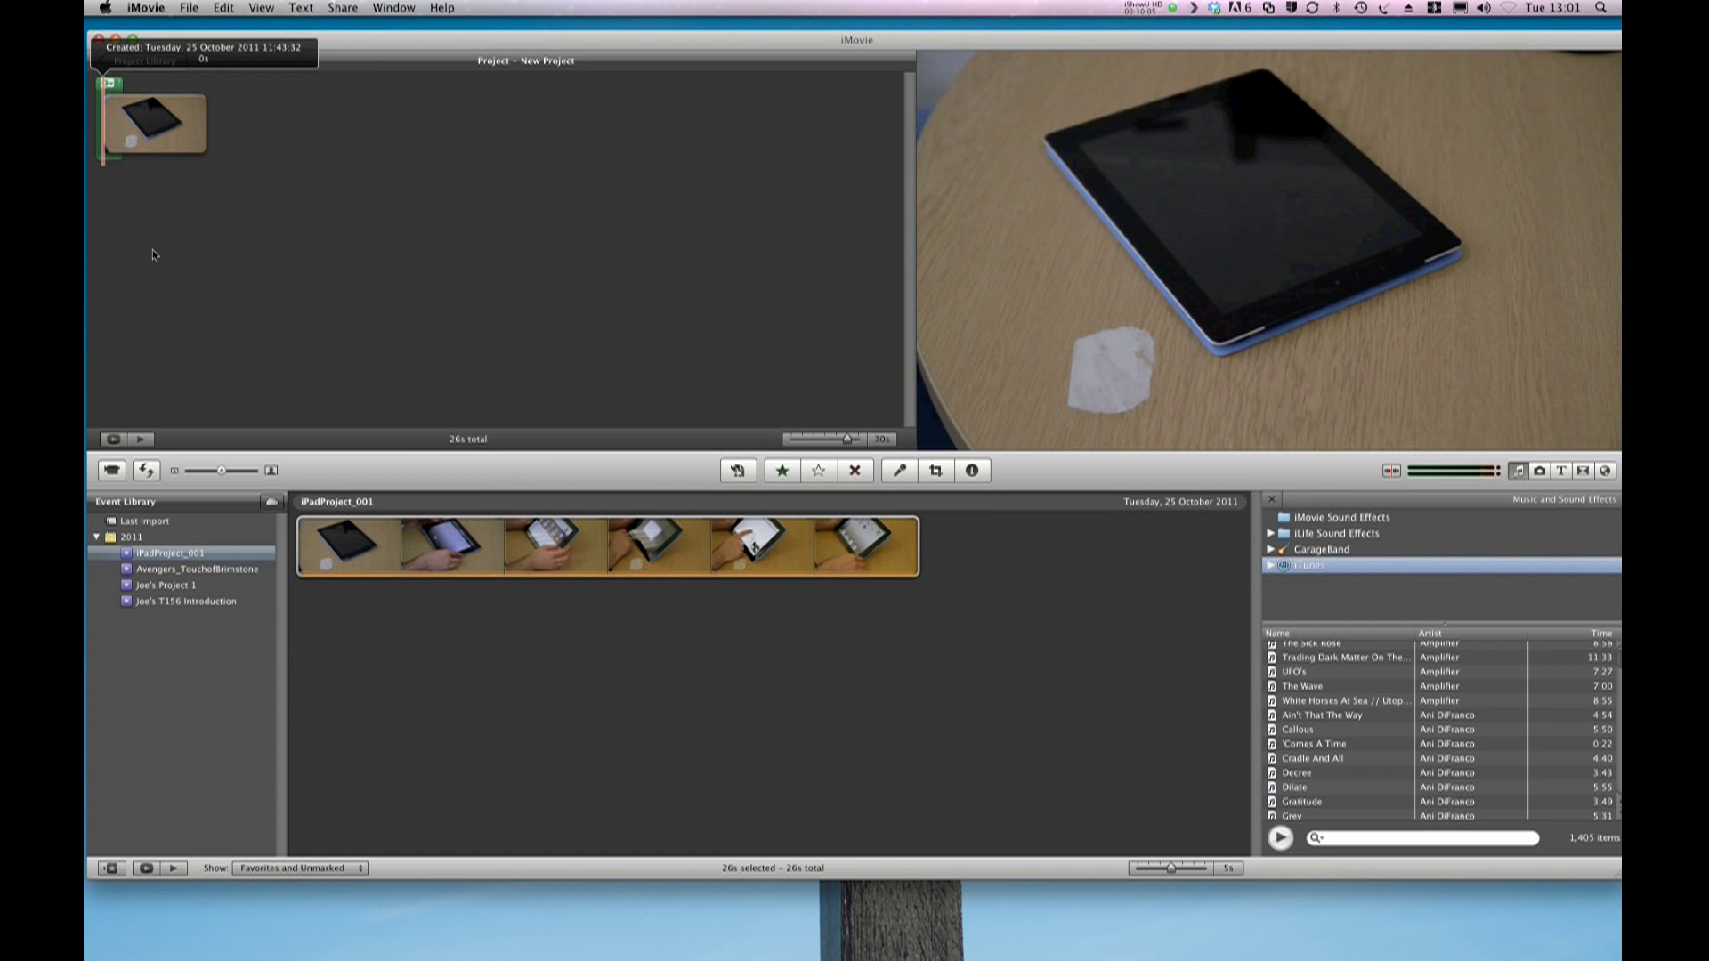